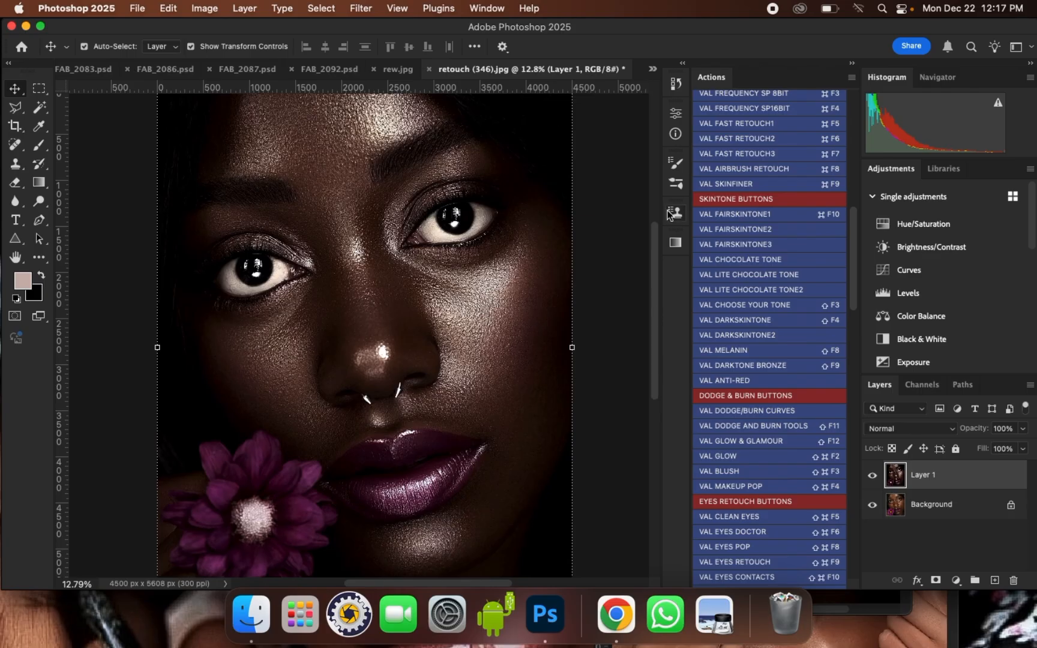
Compare the retouched version on Layer 1 with the original portrait beneath it, and look over the available retouching actions
drag(657, 265, 658, 269)
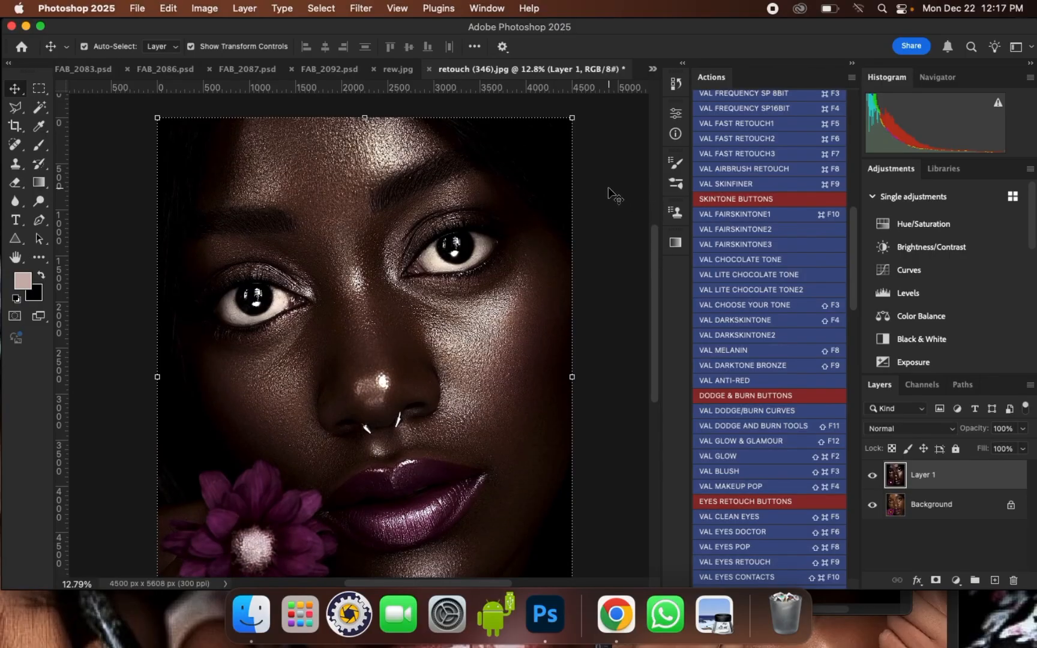
click(874, 476)
click(874, 478)
click(874, 477)
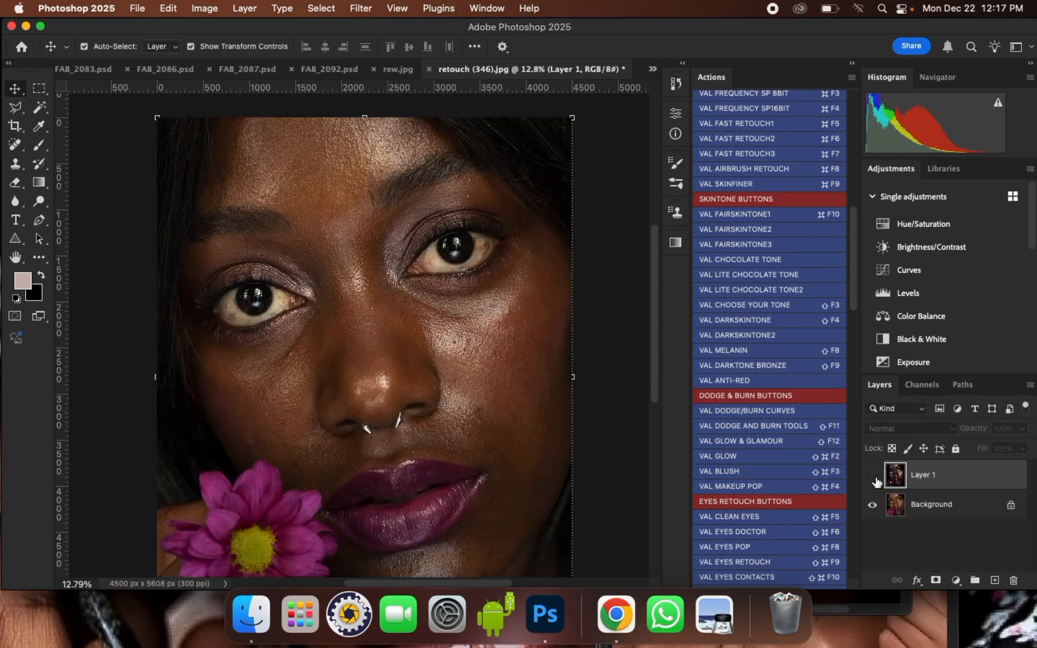
click(874, 477)
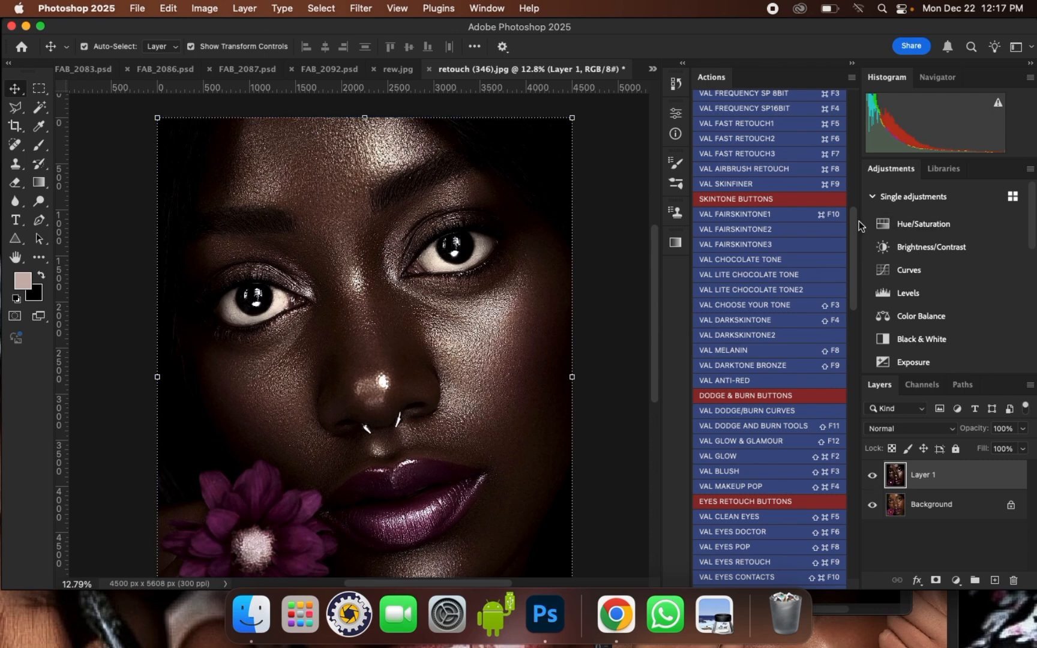
mouse_move(855, 228)
mouse_down()
mouse_move(848, 112)
mouse_move(857, 492)
mouse_move(862, 106)
mouse_move(864, 481)
mouse_move(855, 127)
mouse_move(856, 479)
mouse_move(868, 223)
mouse_move(860, 101)
mouse_move(855, 209)
mouse_move(859, 123)
mouse_up()
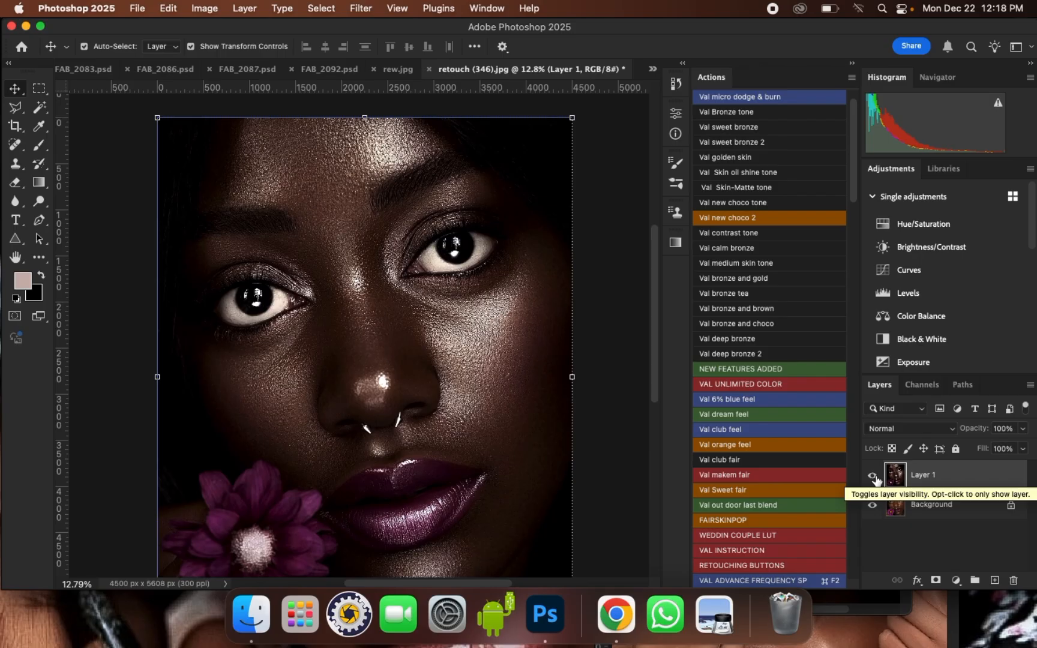
Hide Layer 1 and add a new empty layer directly above the Background layer
click(873, 476)
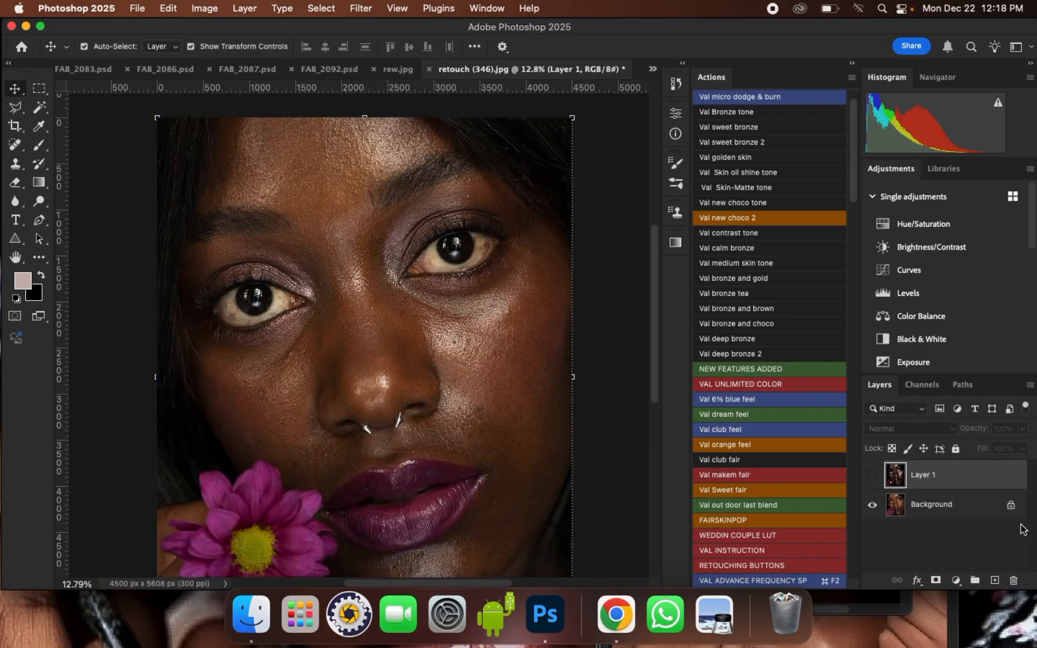
click(939, 506)
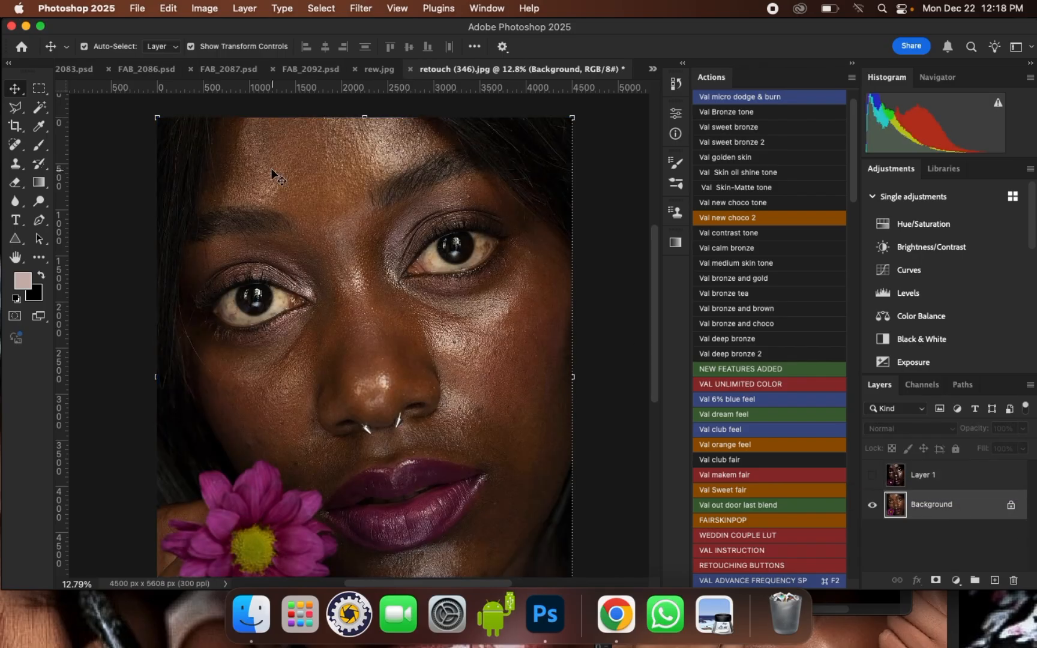
click(873, 475)
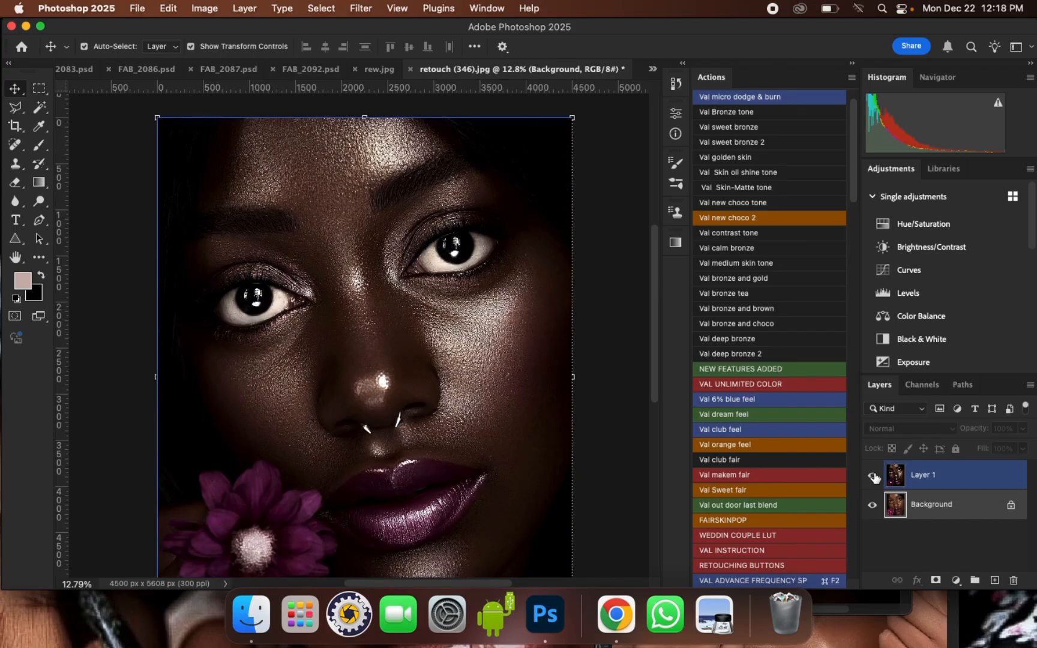
click(874, 476)
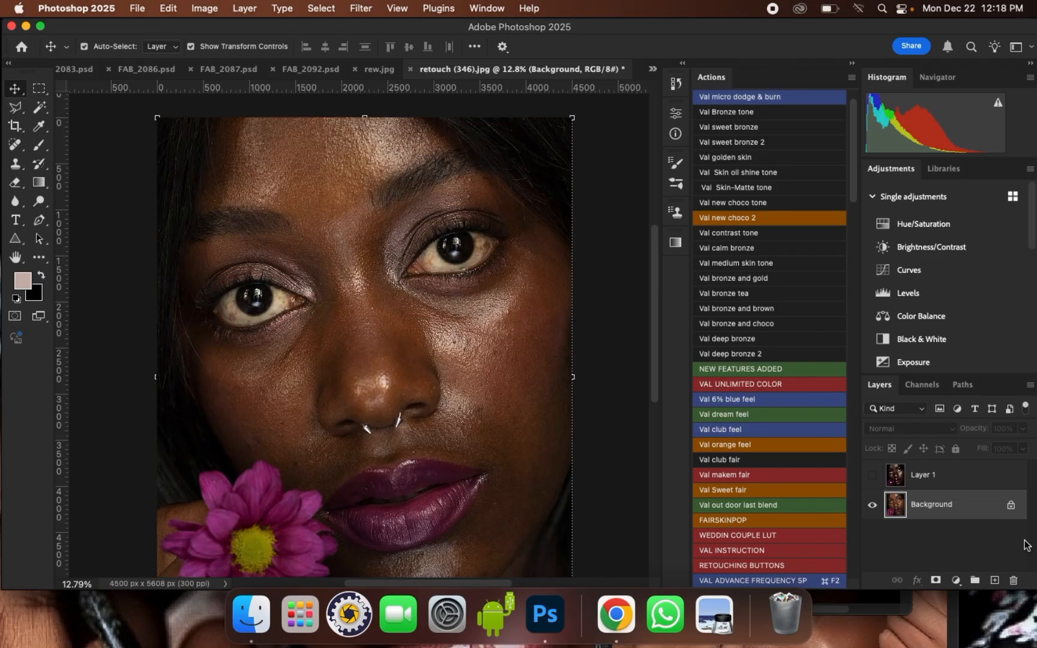
click(994, 580)
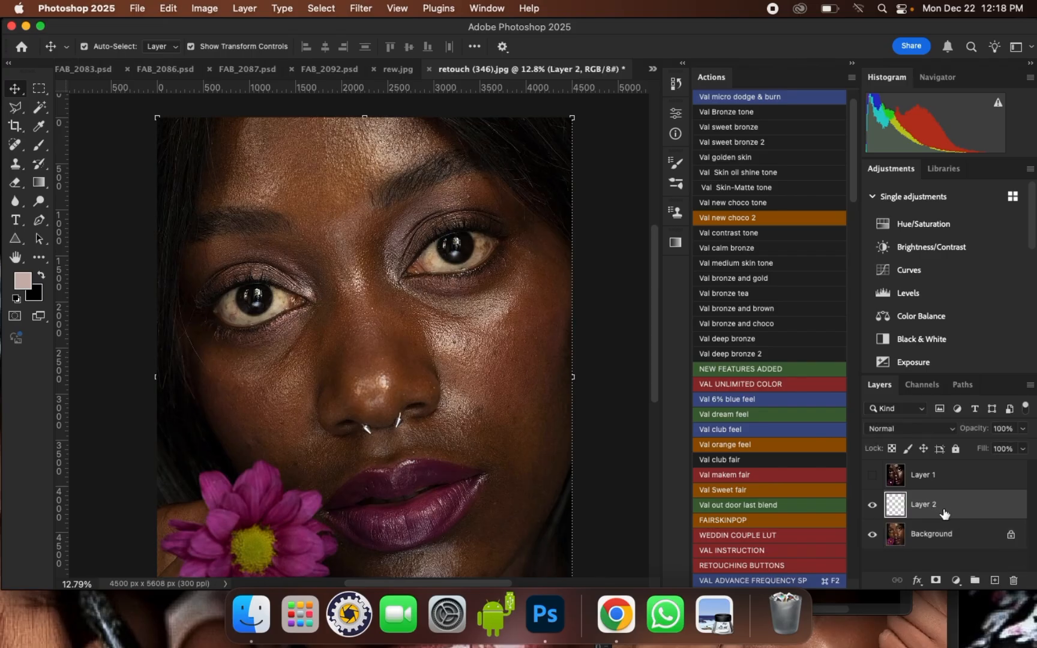
Clean up stray hairs and spots along the hairline and face edges on Layer 2 with the Spot Healing Brush, and check before and after
click(15, 144)
click(90, 142)
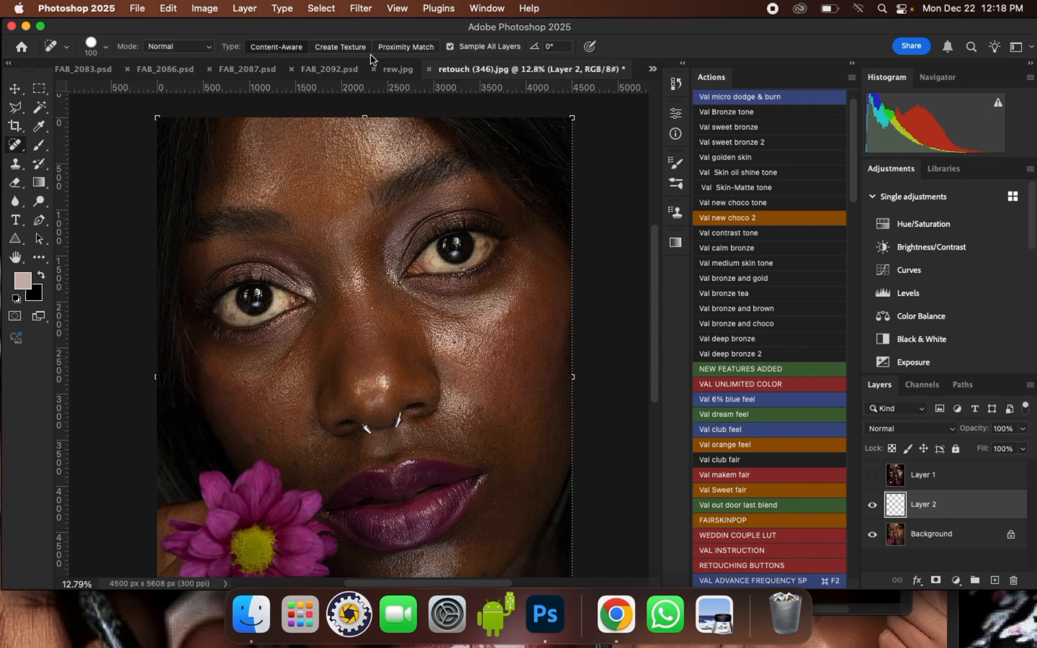
drag(207, 118, 219, 195)
click(207, 250)
drag(182, 312, 203, 360)
click(507, 312)
scroll(503, 359, down, 2)
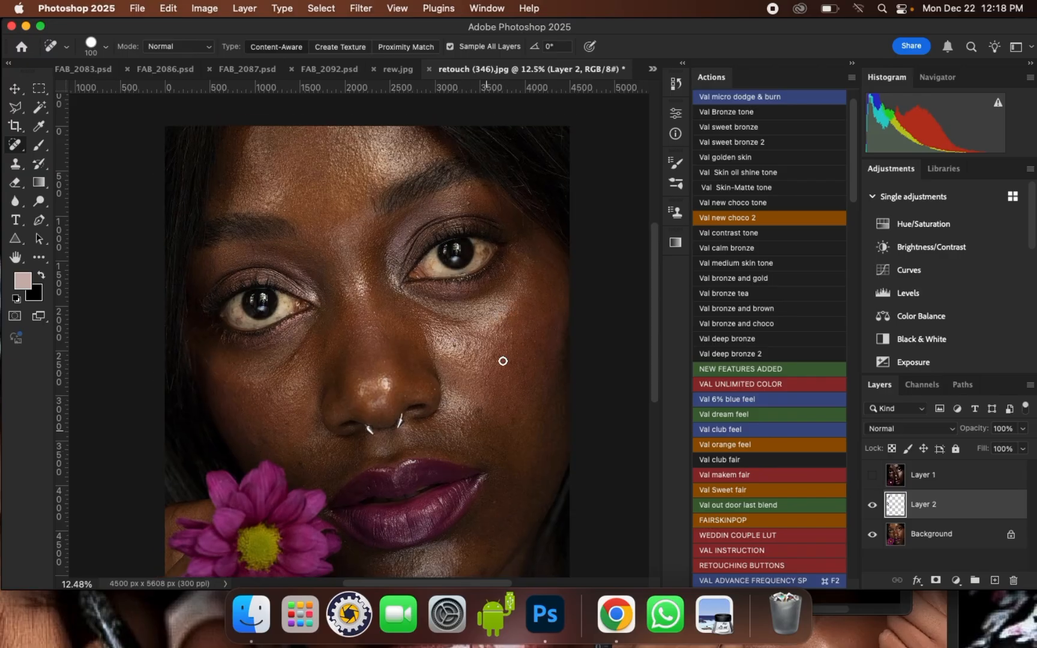
scroll(535, 97, up, 2)
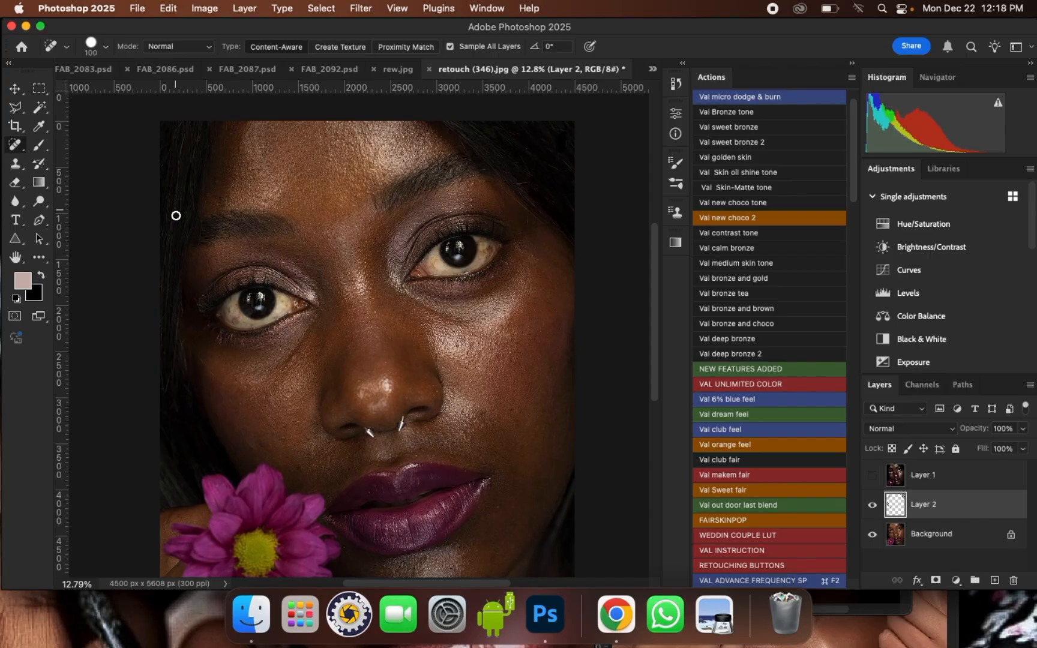
click(174, 188)
mouse_move(174, 188)
mouse_down()
mouse_move(183, 127)
mouse_move(176, 194)
mouse_up()
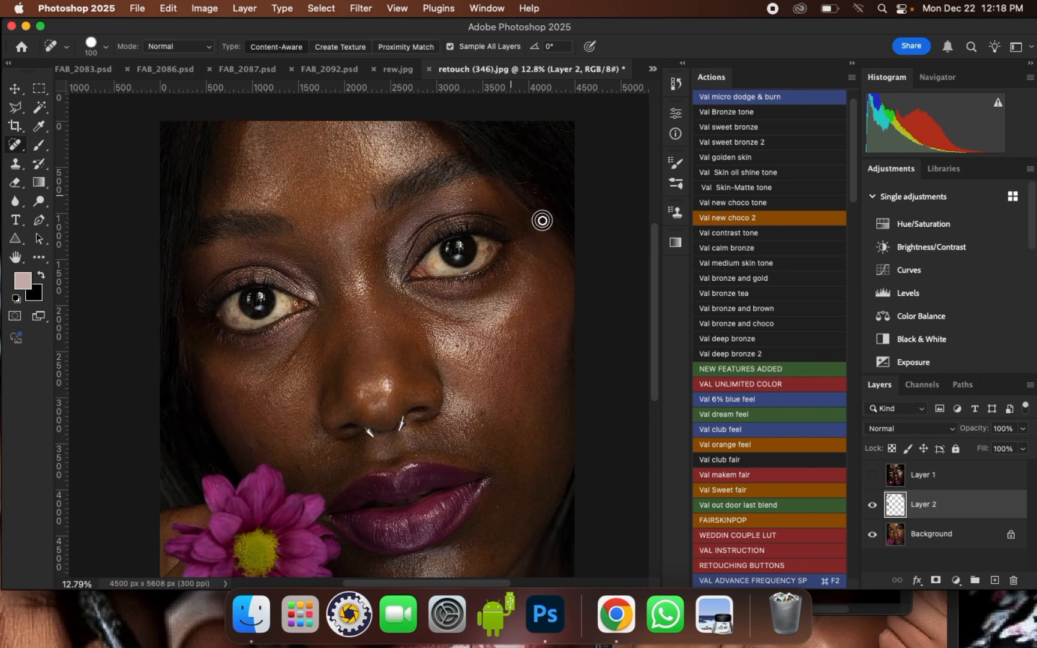
drag(182, 125, 192, 164)
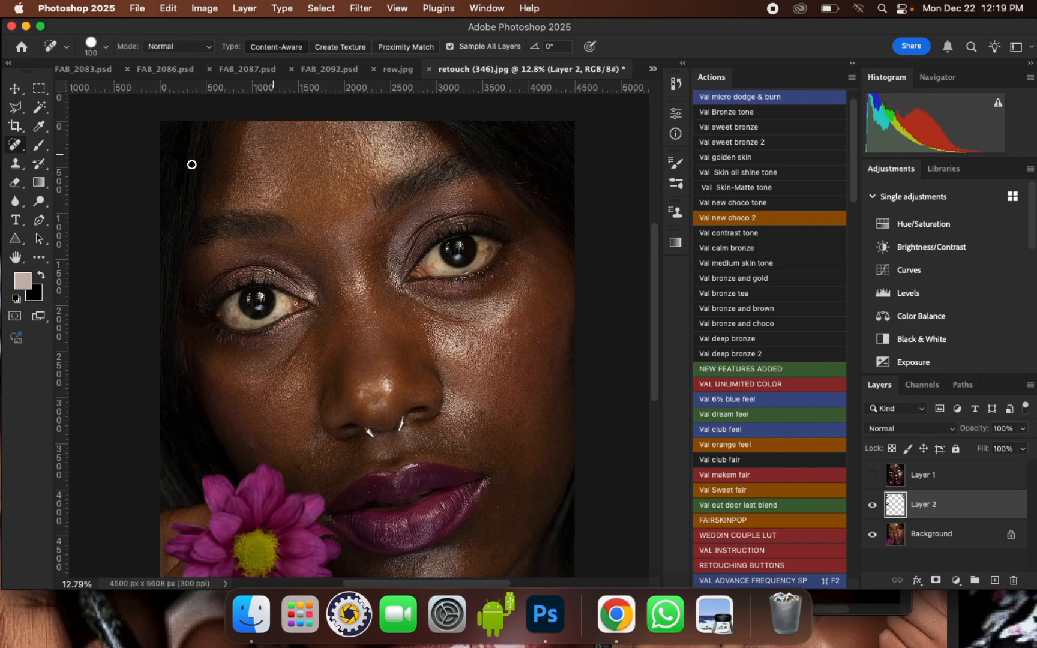
drag(509, 194, 555, 231)
click(874, 507)
click(874, 507)
click(873, 507)
click(874, 508)
Duplicate the Background layer and merge the copy with the healing on Layer 2
click(966, 543)
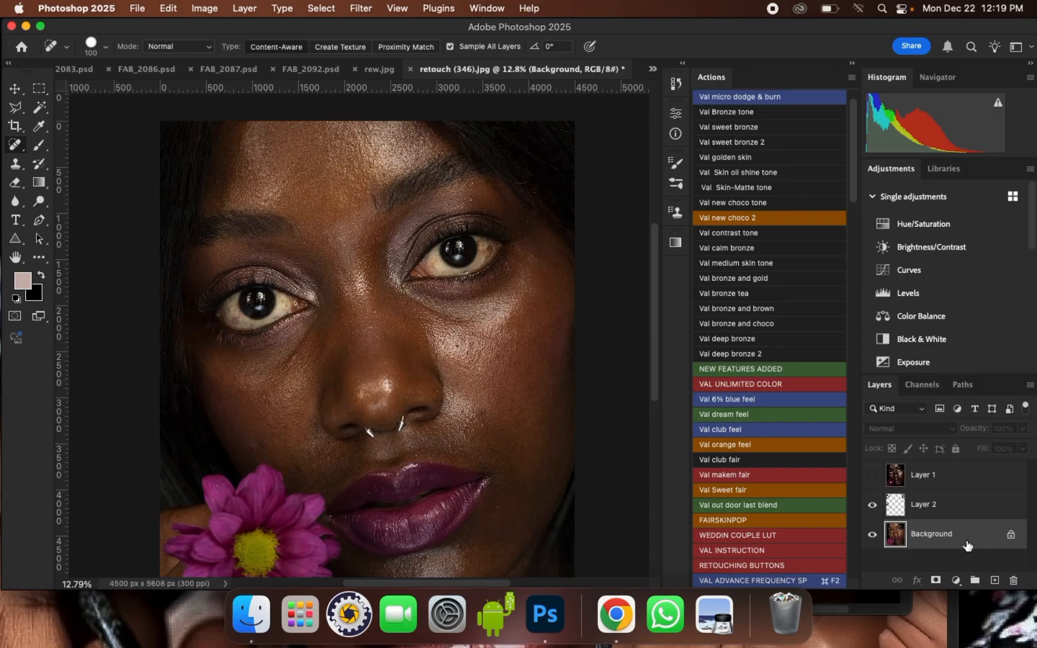
key(super+j)
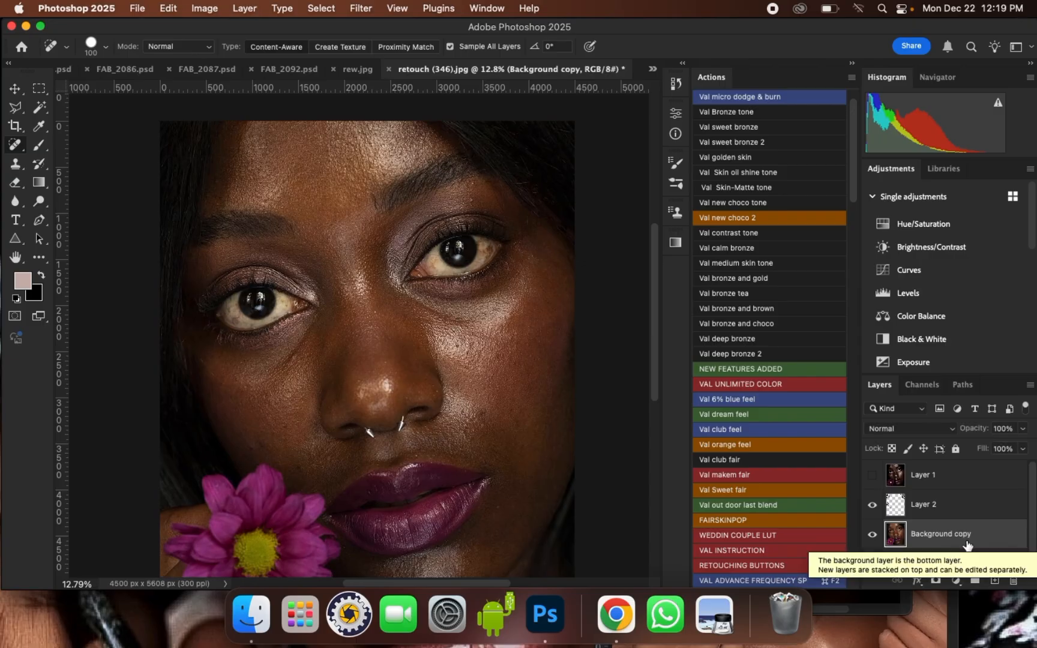
shift+click(971, 513)
key(super+e)
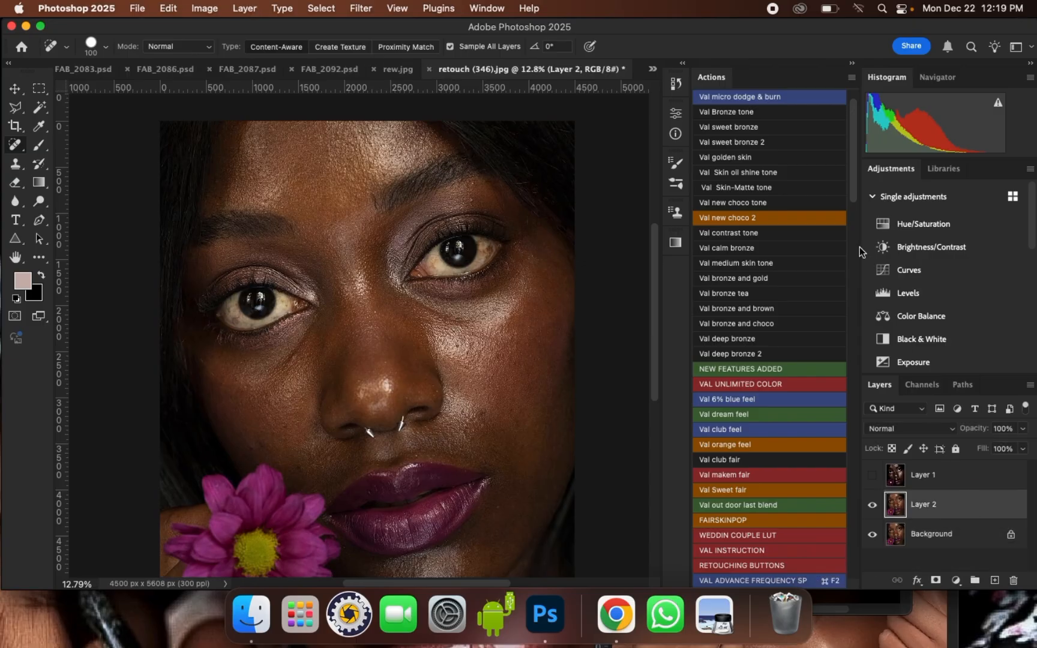
Run the VAL ADVANCE FREQUENCY SP action on the merged Layer 2 and continue past its welcome message
drag(851, 175, 847, 247)
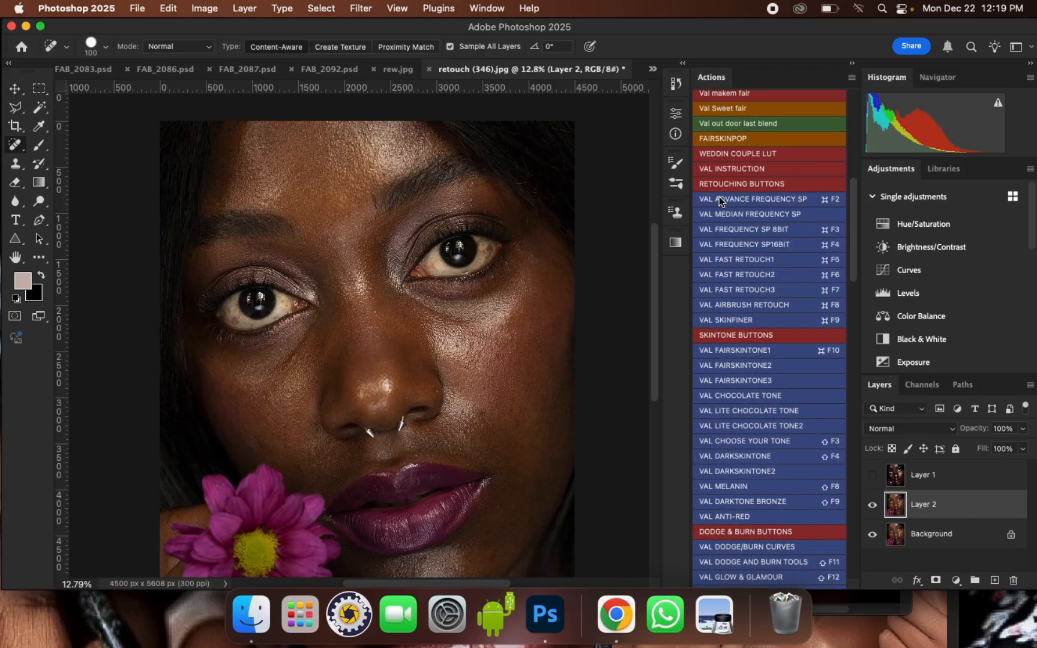
click(781, 200)
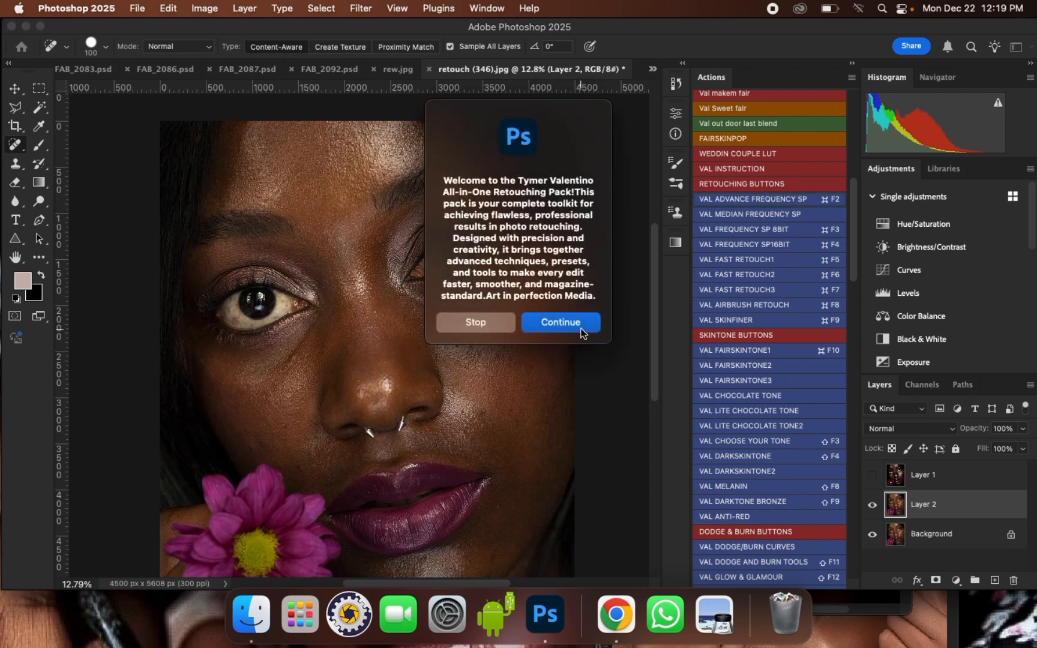
key(Return)
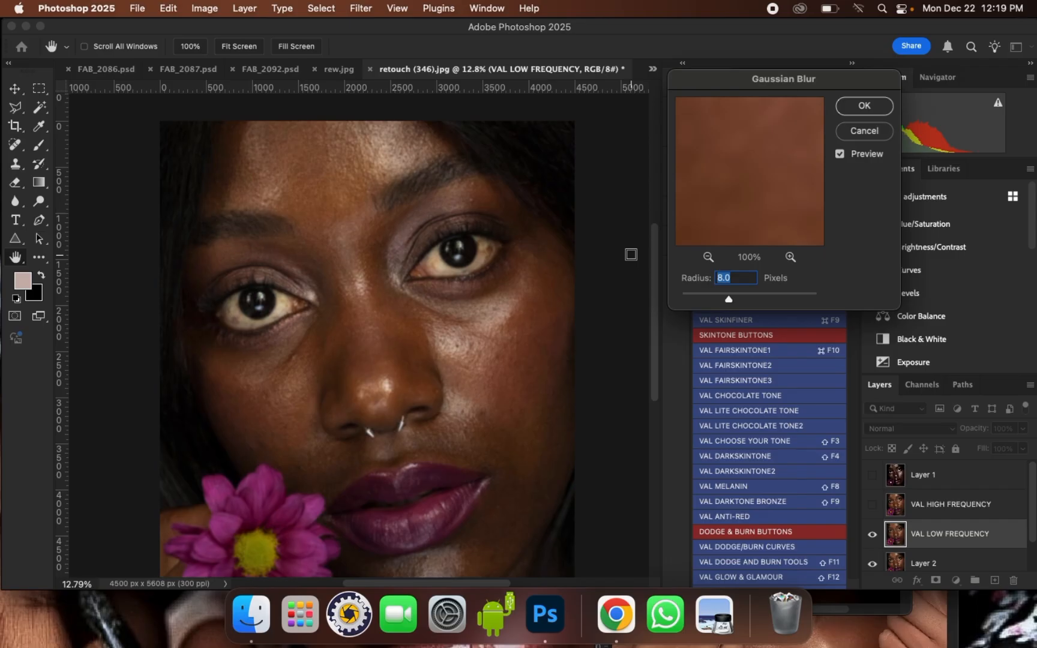
Apply a 12-pixel Gaussian Blur to the VAL LOW FREQUENCY layer and let the frequency separation action finish
click(708, 258)
click(708, 258)
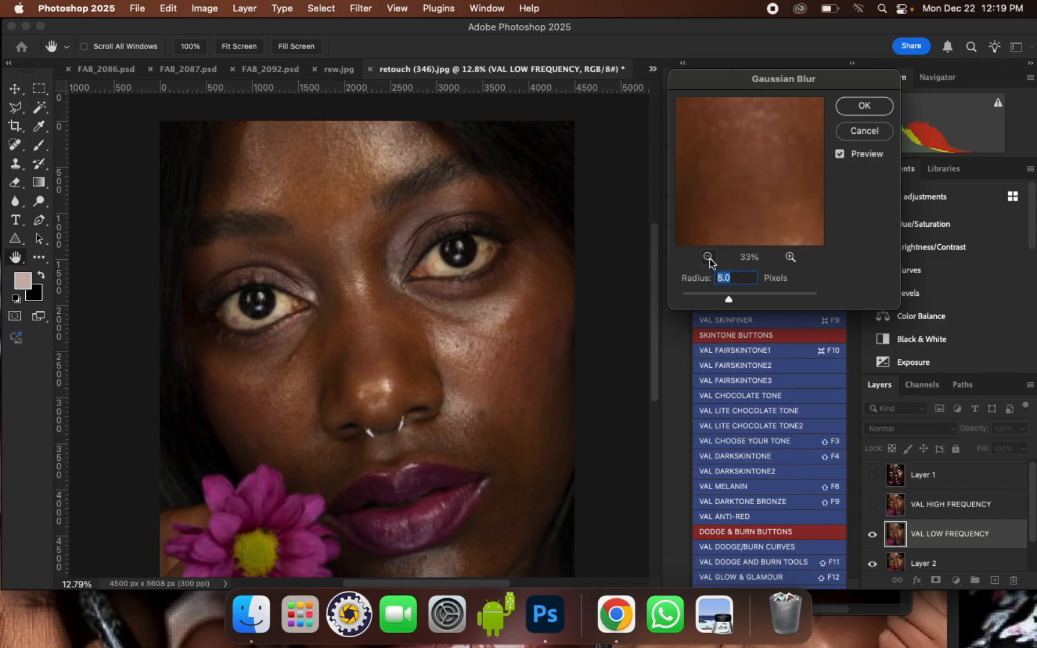
click(791, 257)
text(10)
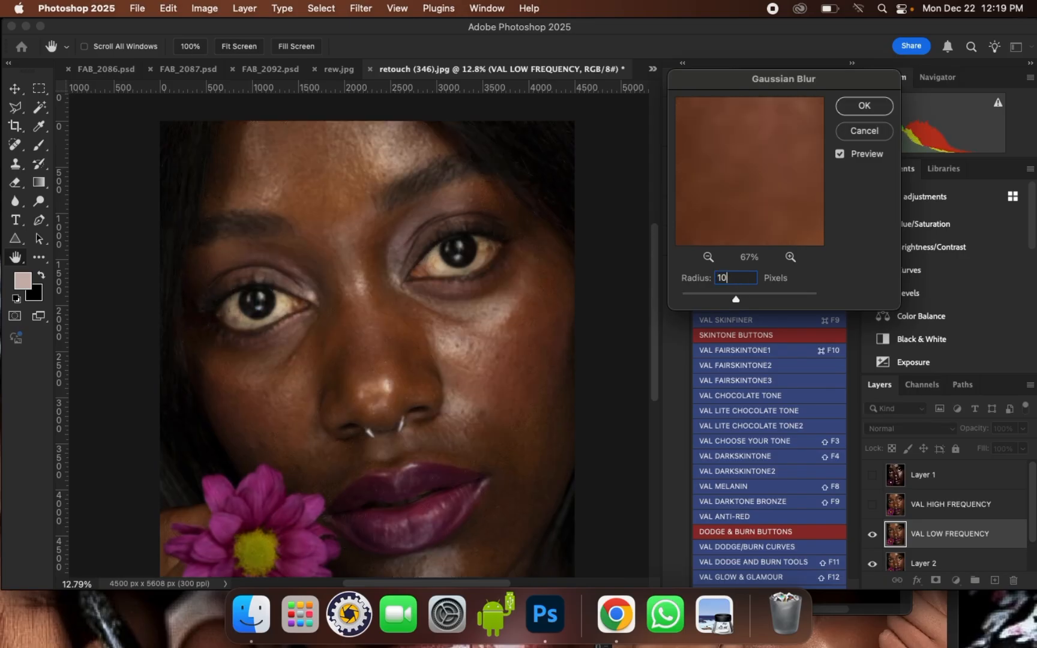
key(BackSpace)
text(2)
key(super+plus)
key(super+plus)
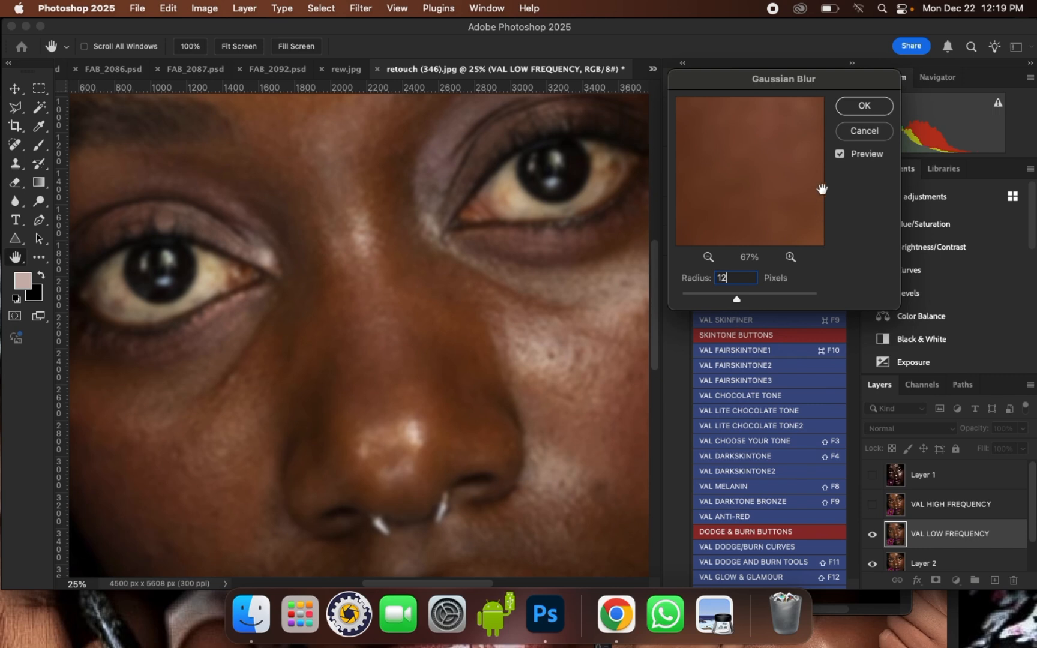
click(846, 116)
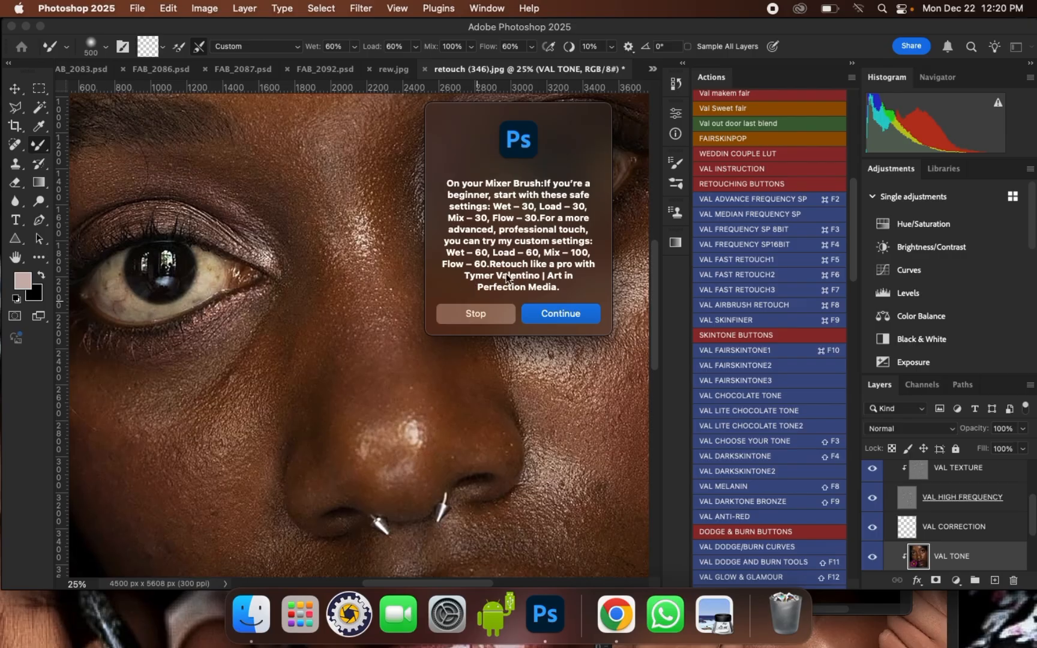
click(564, 314)
Compare the portrait with and without the VAL HIGH FREQUENCY layer, and leave that layer hidden
scroll(462, 378, down, 4)
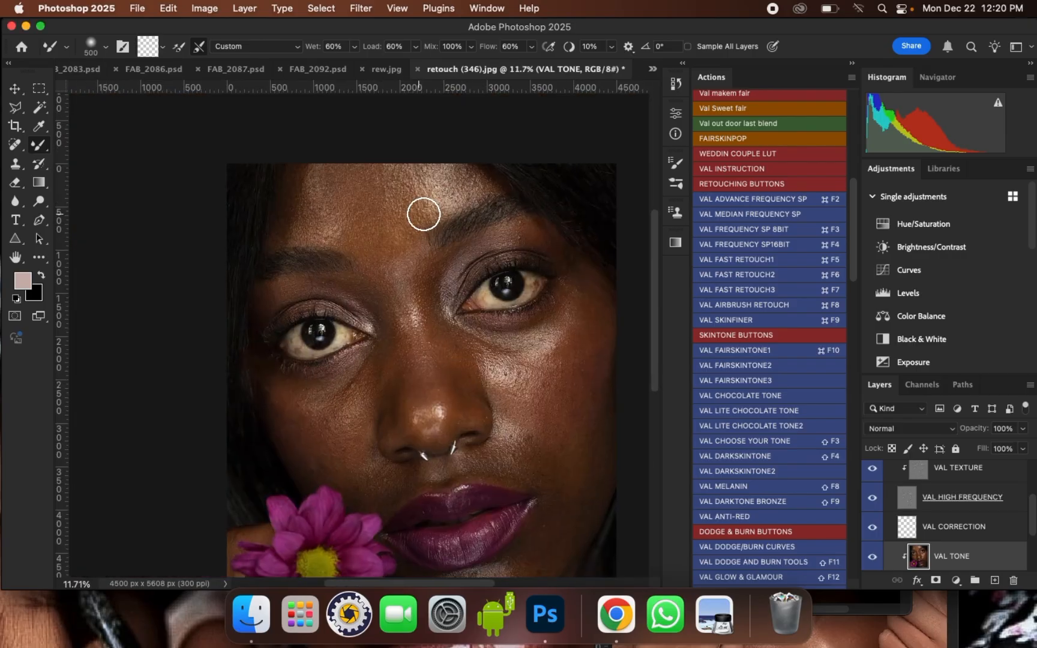
scroll(446, 349, up, 2)
scroll(520, 496, up, 1)
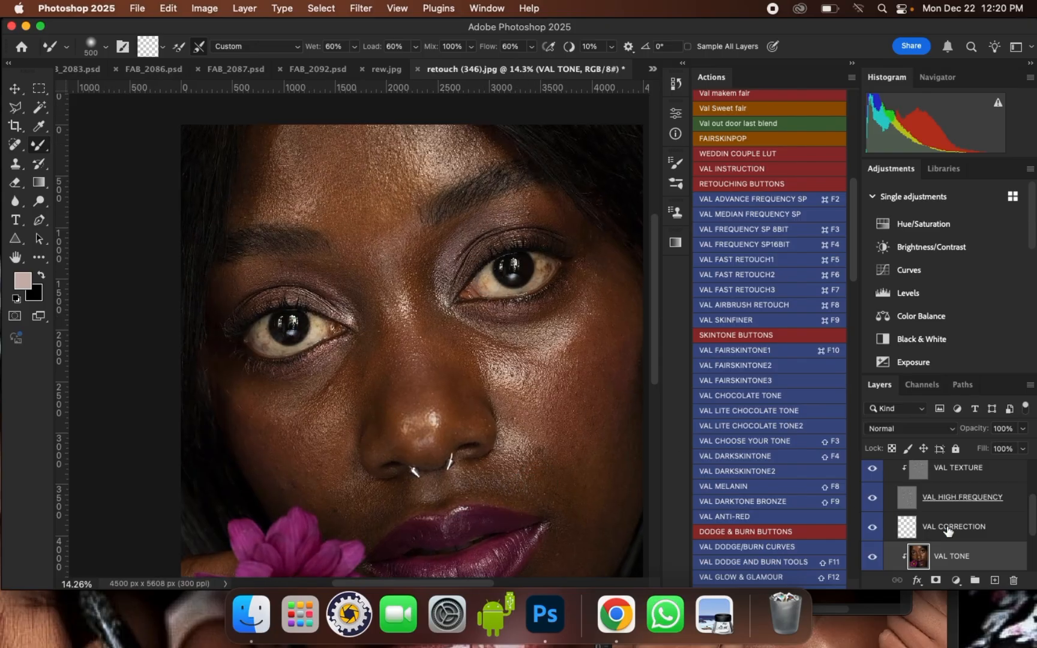
drag(1034, 514, 1034, 520)
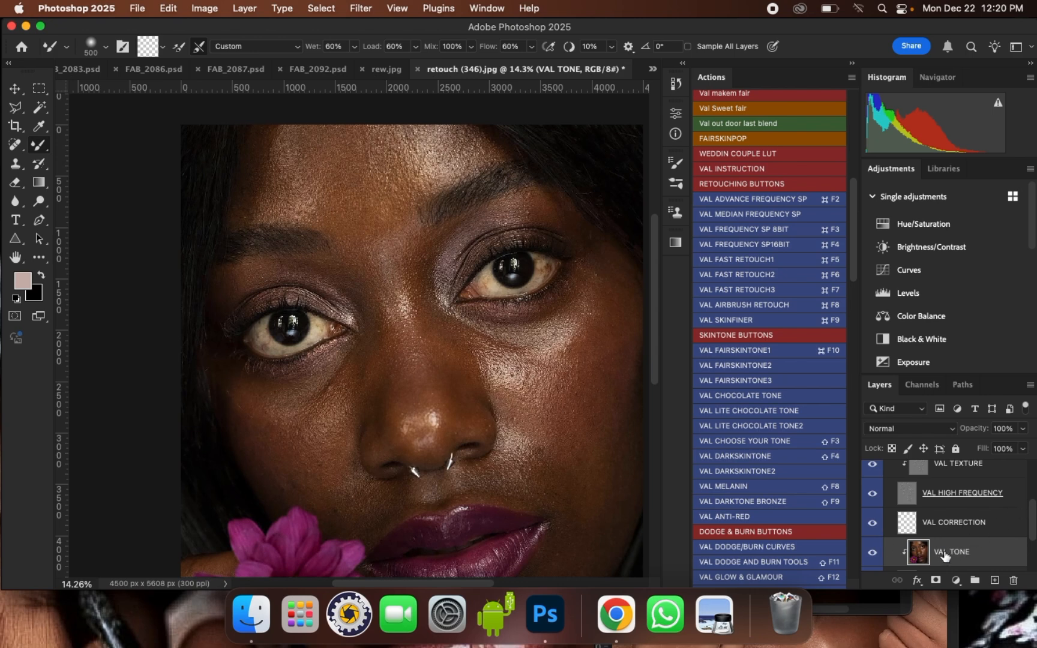
click(873, 496)
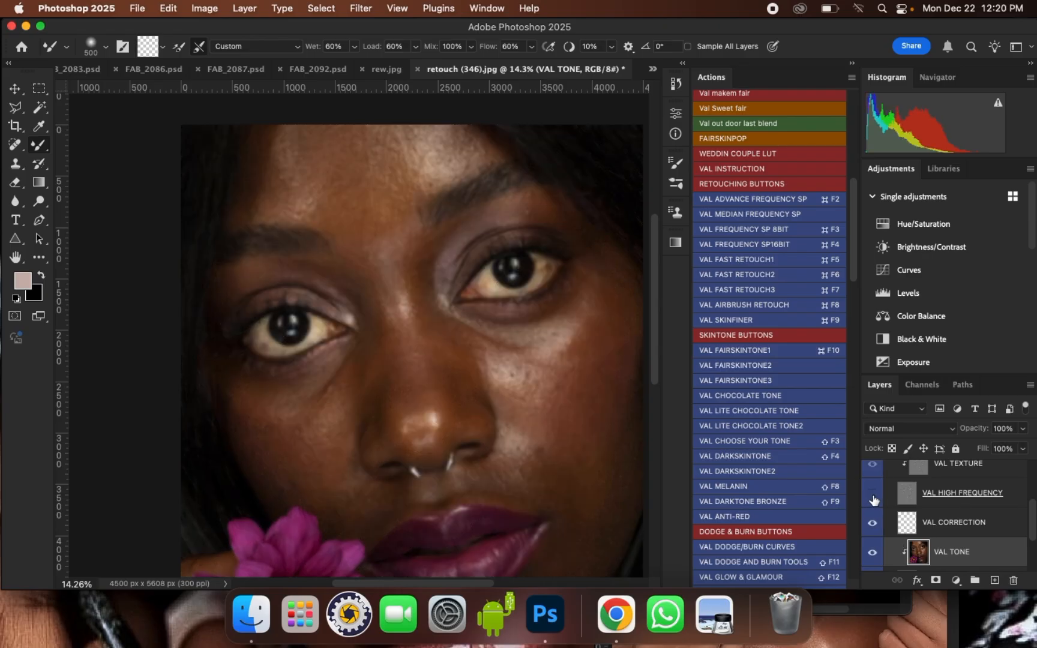
click(874, 498)
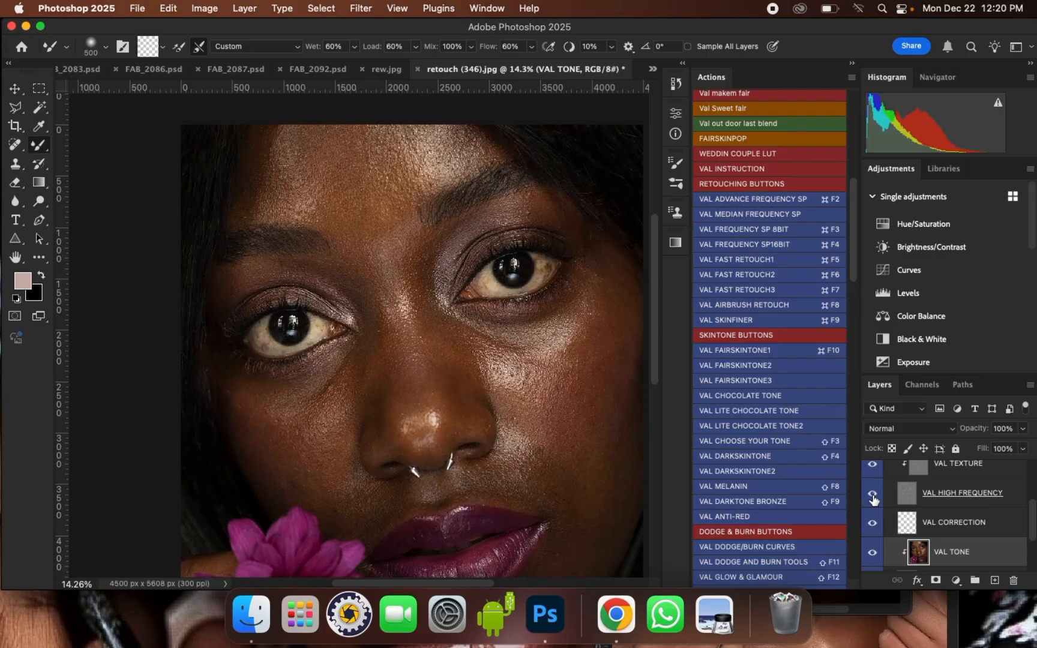
click(874, 498)
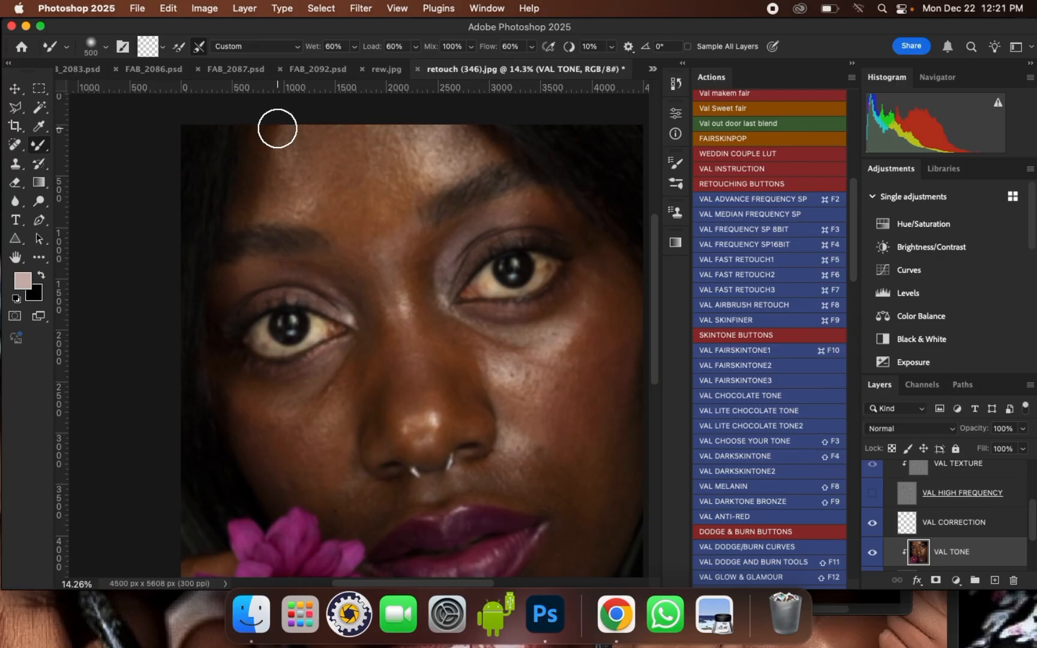
Blend the forehead tones between the hairline and the left-hand eyebrow on VAL TONE with a 500-pixel Mixer Brush
drag(279, 143, 278, 149)
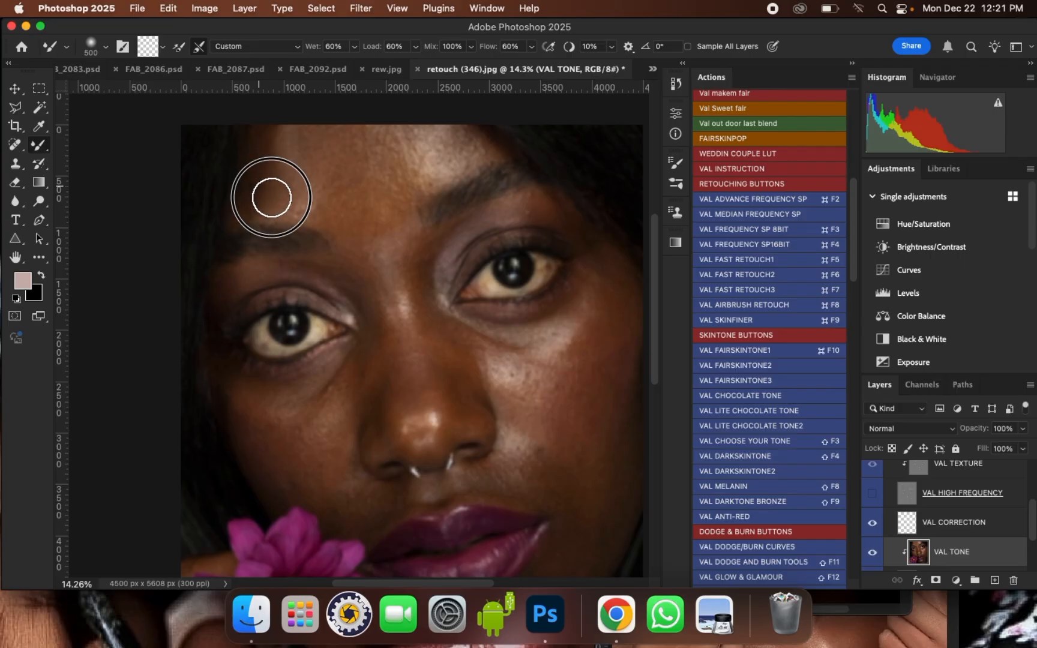
drag(307, 199, 301, 200)
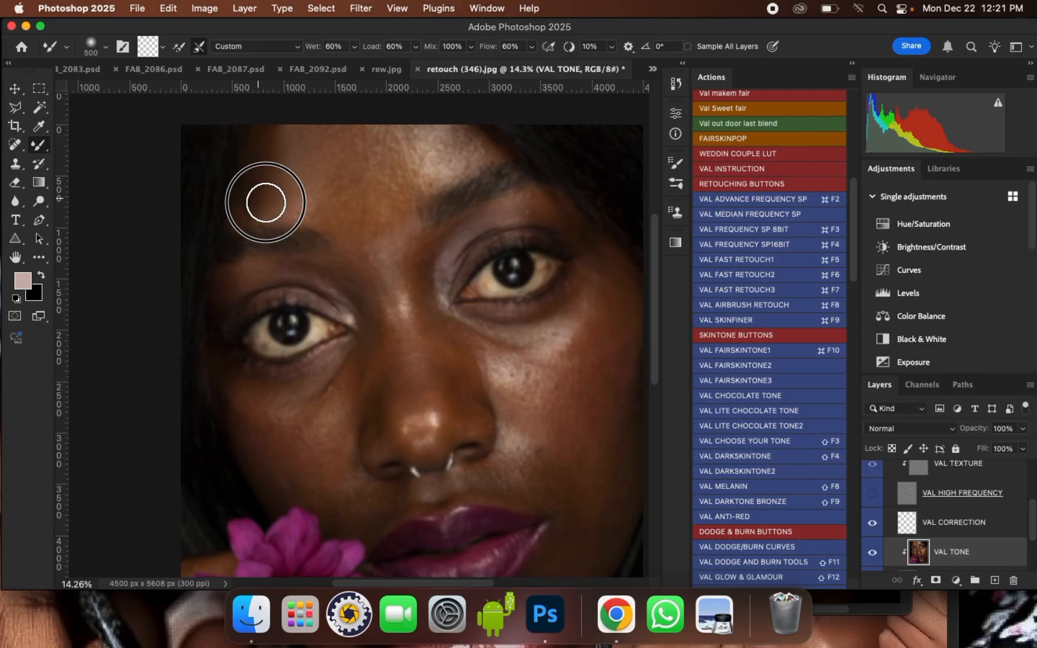
drag(253, 208, 254, 213)
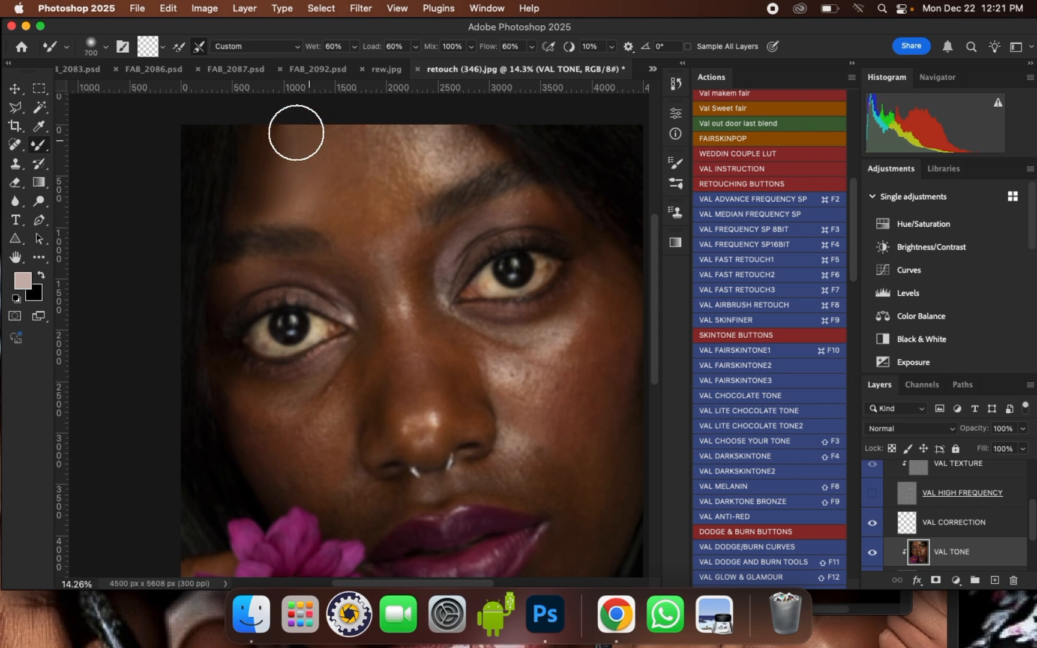
Blend the patchy highlights across the middle and upper forehead with a 700-pixel Mixer Brush
mouse_move(341, 194)
mouse_down()
mouse_move(378, 195)
mouse_move(419, 175)
mouse_move(407, 198)
mouse_move(411, 152)
mouse_up()
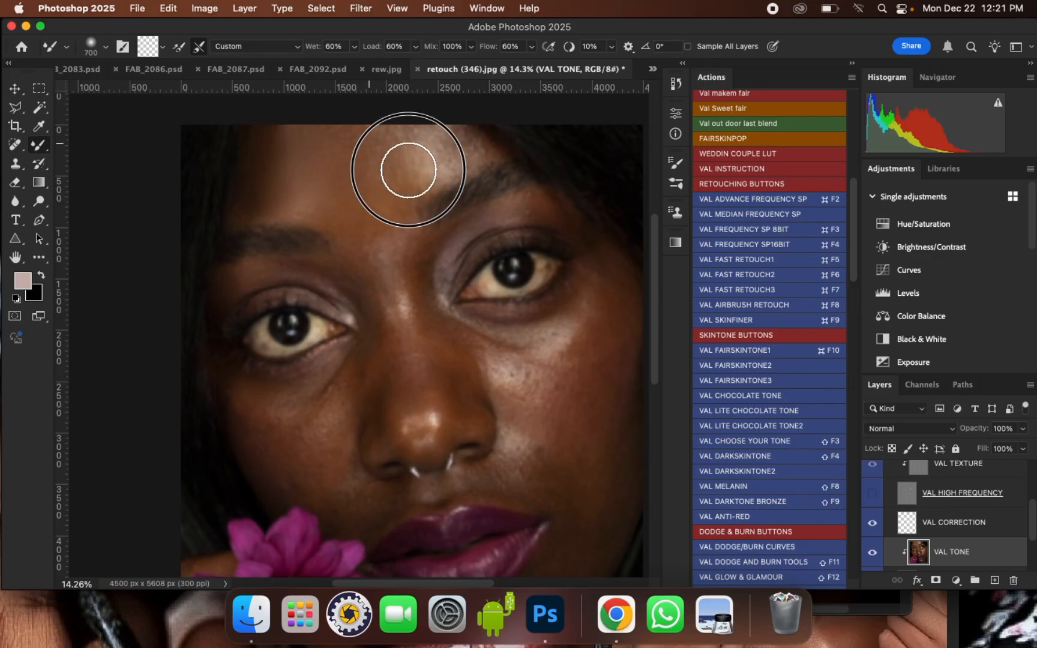
mouse_move(402, 181)
mouse_down()
mouse_move(387, 215)
mouse_move(408, 186)
mouse_up()
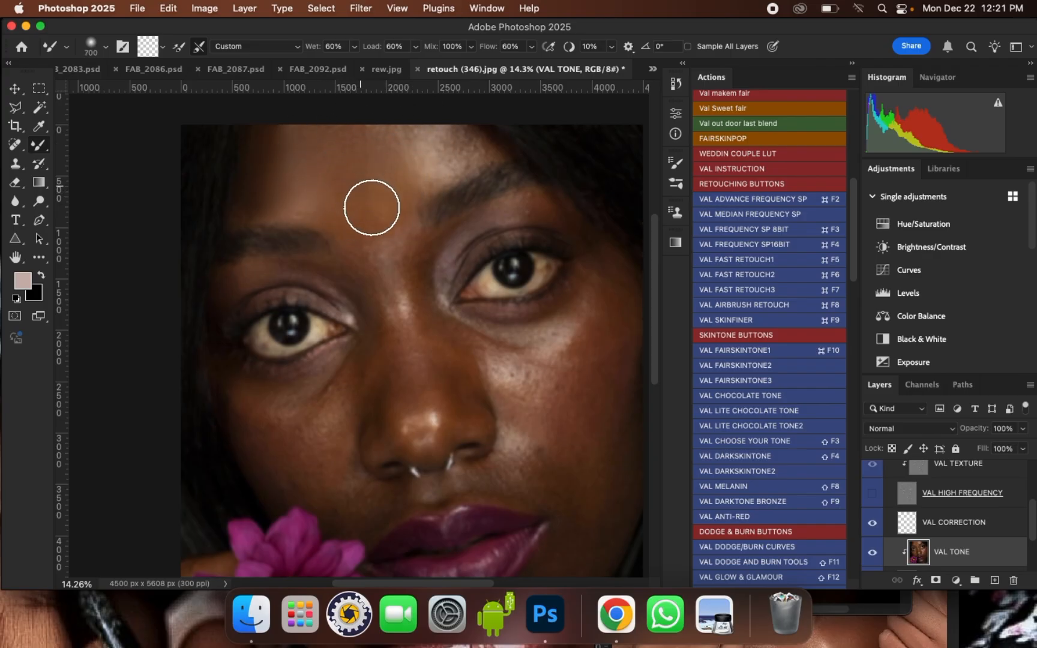
mouse_move(449, 149)
mouse_down()
mouse_move(457, 132)
mouse_move(478, 153)
mouse_move(456, 143)
mouse_move(439, 154)
mouse_up()
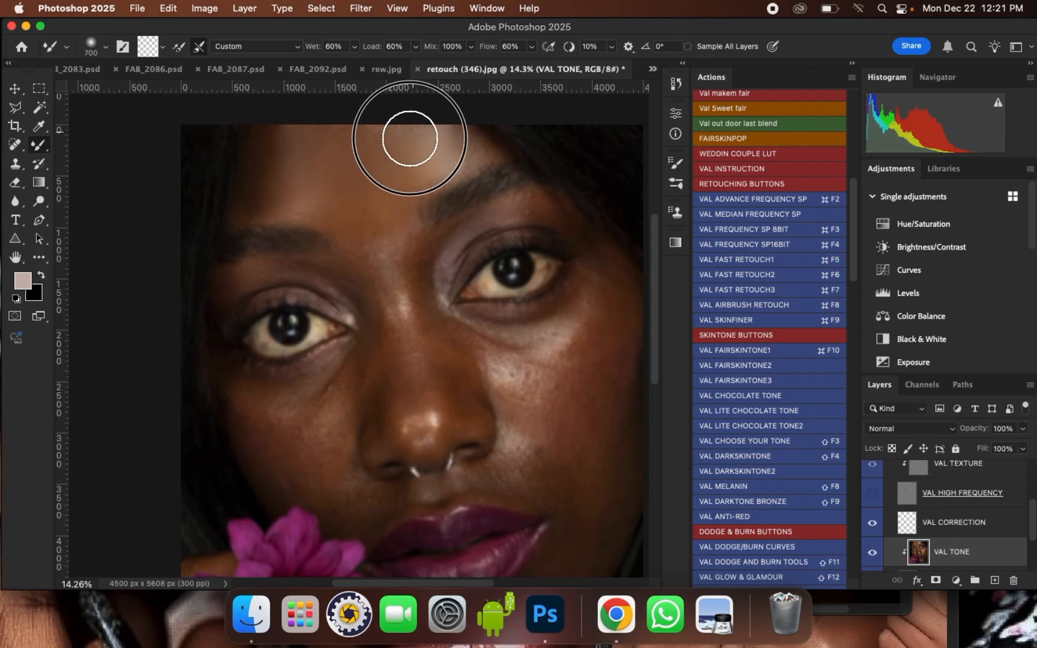
drag(363, 130, 346, 148)
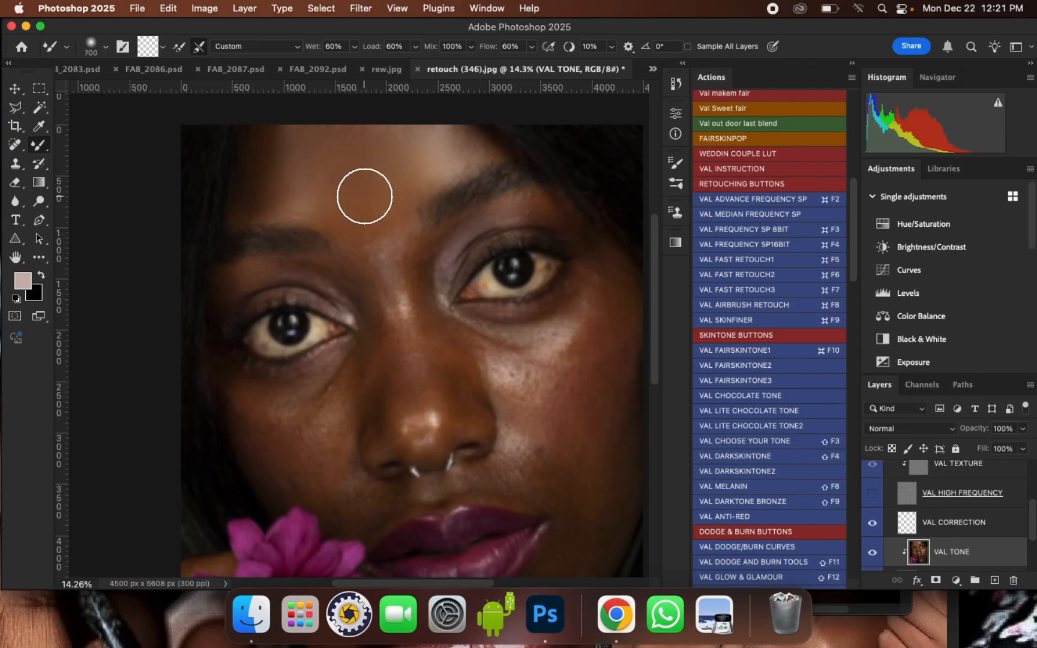
click(290, 122)
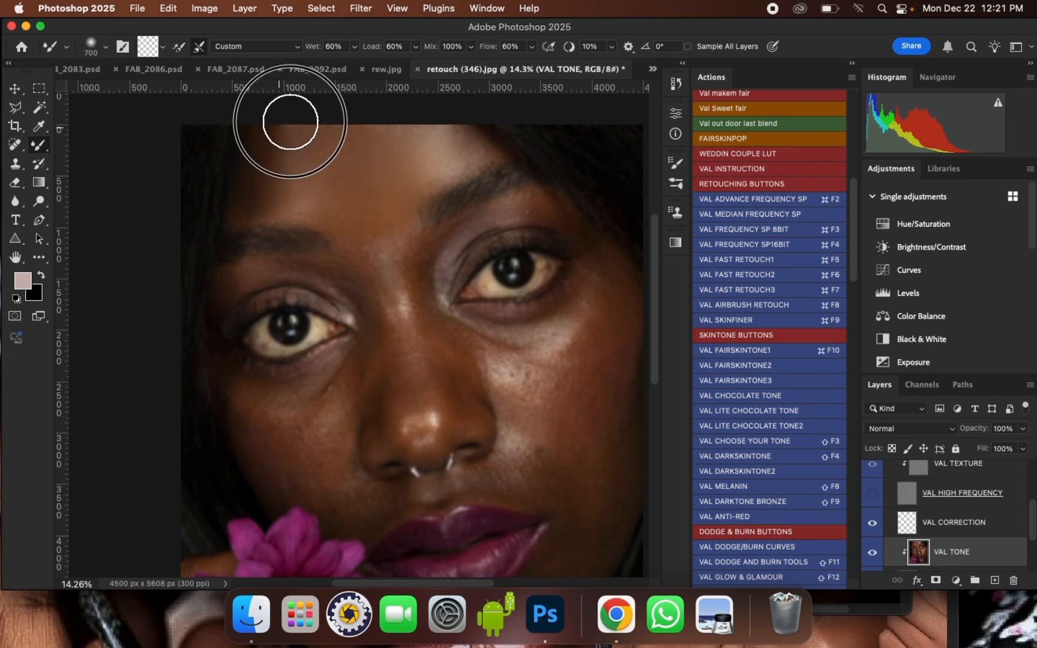
click(324, 197)
click(330, 146)
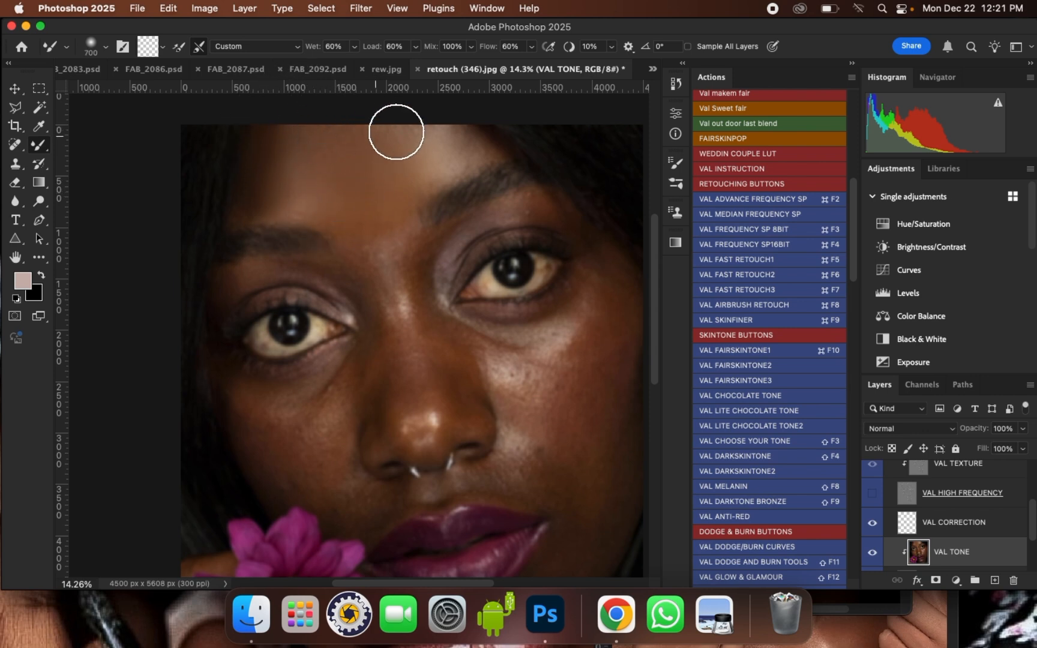
Refine the mid-forehead tones down to the area between the eyebrows with a slightly smaller Mixer Brush
key(bracketleft)
click(341, 153)
click(341, 142)
click(321, 202)
click(391, 213)
click(419, 176)
Blend the forehead edge above the right-hand eyebrow into the hairline with a smaller Mixer Brush
key(bracketleft)
key(bracketleft)
click(473, 144)
click(462, 134)
click(500, 150)
click(486, 142)
Soften the bright forehead highlight near the inner end of the right-hand eyebrow with a Mixer Brush of about 600 pixels
key(bracketright)
key(bracketright)
key(bracketright)
click(422, 170)
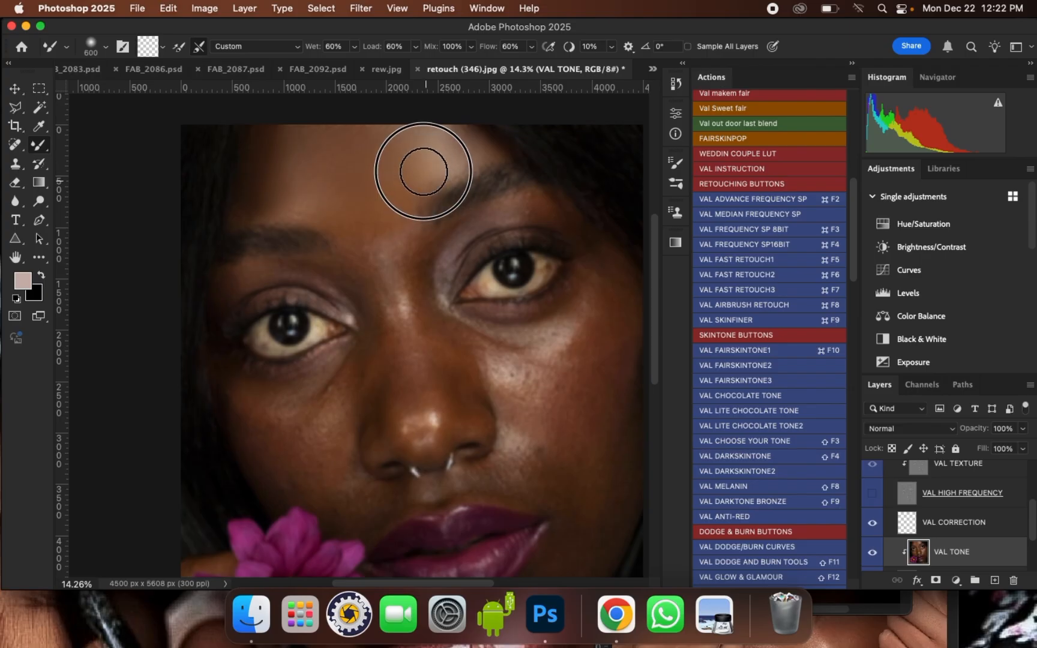
click(447, 150)
key(bracketright)
click(410, 169)
Even out the skin just above the left-hand eyebrow with a reduced Mixer Brush
key(bracketleft)
key(bracketleft)
key(bracketleft)
click(324, 208)
click(283, 208)
click(271, 211)
click(254, 201)
Blend the upper-left forehead and the skin above the brows with a progressively larger Mixer Brush
key(bracketright)
click(290, 142)
click(332, 133)
key(bracketright)
key(bracketright)
click(324, 198)
click(380, 215)
Finish blending the forehead from the left hairline to just above the brows, reducing the Mixer Brush to 500 pixels
key(bracketleft)
click(282, 128)
click(270, 143)
click(333, 203)
click(394, 199)
key(bracketleft)
click(323, 214)
click(279, 212)
click(371, 217)
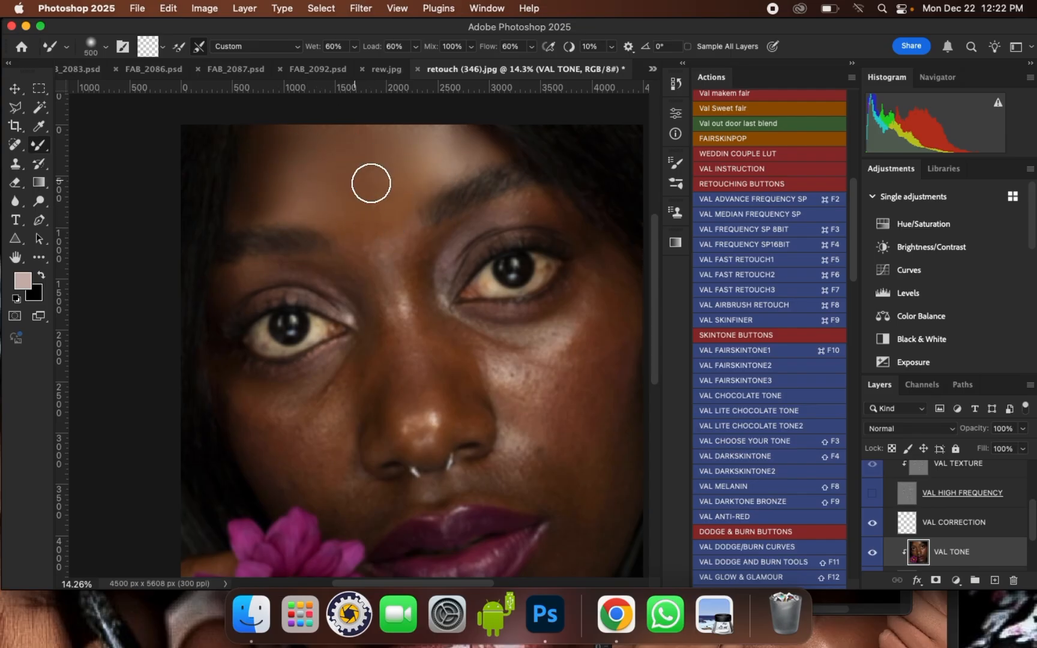
Blend the nose bridge highlight and the skin beside the right-hand eye's inner corner with the Mixer Brush
click(423, 271)
click(428, 246)
click(445, 233)
key(bracketright)
click(427, 294)
click(428, 323)
click(398, 254)
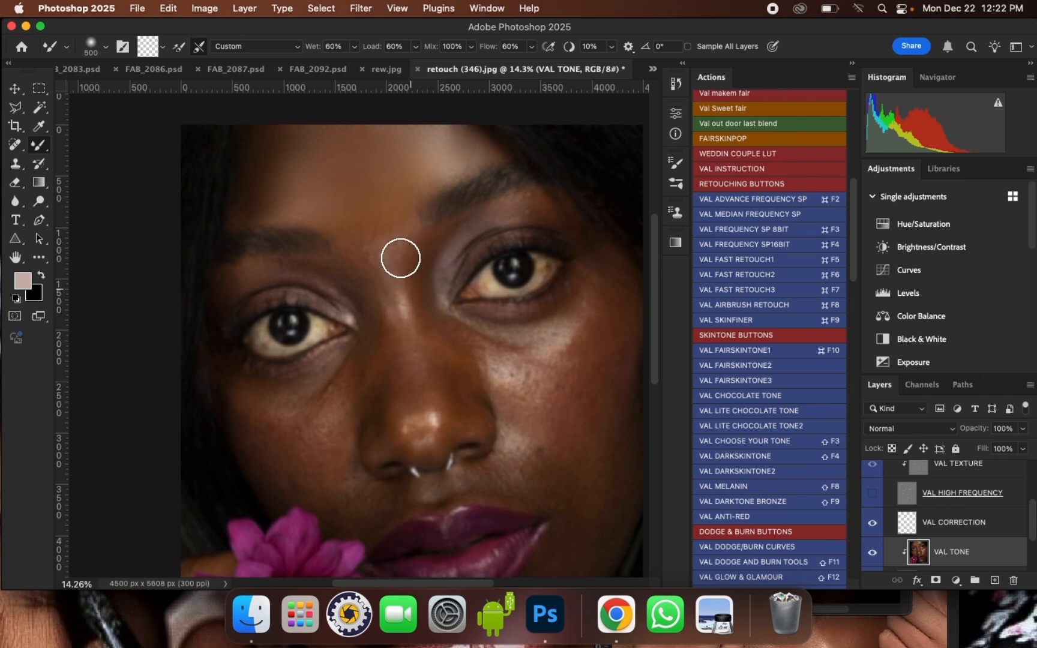
Smooth the tones between the eyebrows and down the nose bridge with a 500-pixel Mixer Brush
scroll(401, 242, up, 1)
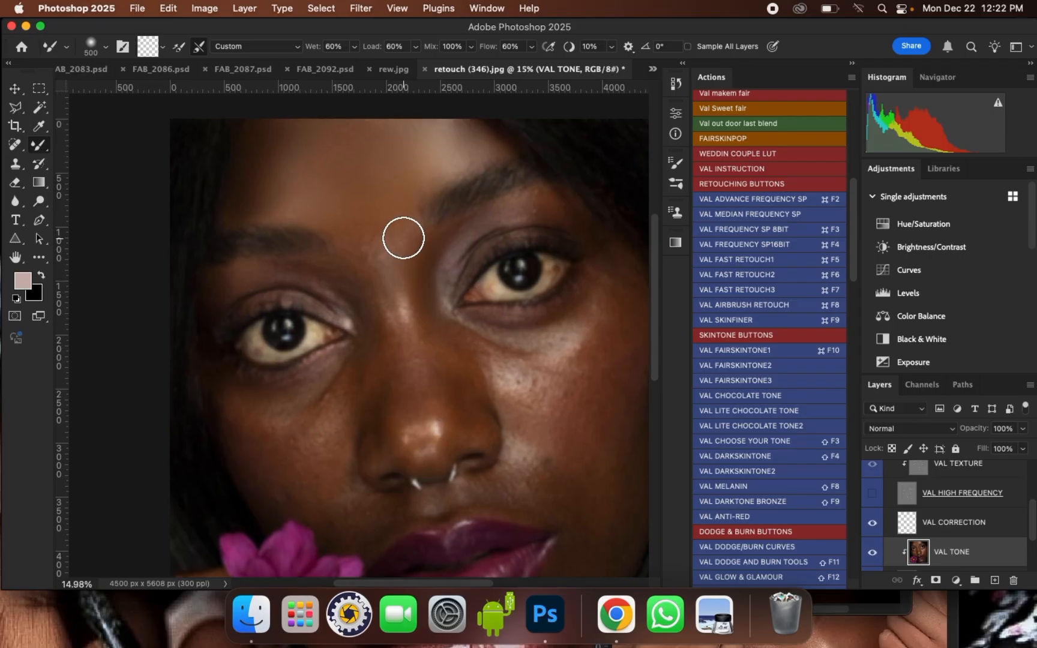
click(404, 235)
click(408, 243)
click(410, 261)
click(405, 294)
click(386, 241)
click(371, 253)
click(373, 238)
click(396, 230)
click(350, 240)
click(383, 301)
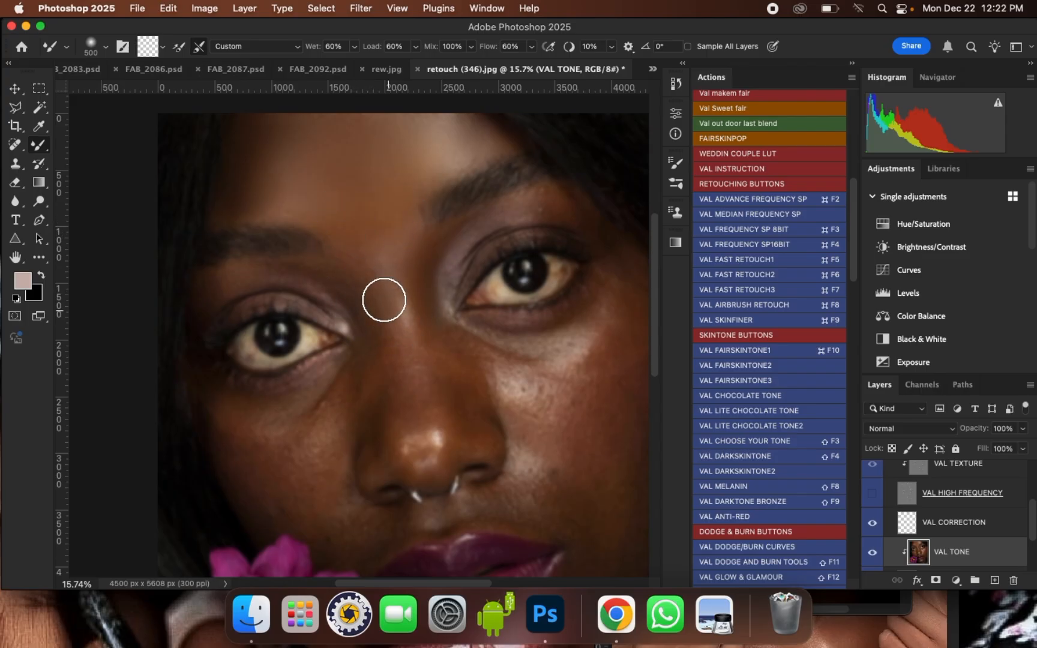
Blend the upper nose bridge outward into the skin beneath the left-hand eyebrow
click(388, 265)
click(416, 317)
click(380, 245)
click(340, 265)
mouse_move(339, 265)
mouse_down()
mouse_move(336, 282)
mouse_move(279, 260)
mouse_up()
click(338, 264)
Smooth the side of the nose beside the left-hand eye and blend it up between the brows, enlarging the Mixer Brush to 600 pixels
key(bracketleft)
click(341, 281)
click(370, 331)
key(bracketright)
key(bracketright)
click(380, 329)
key(bracketright)
click(367, 268)
click(413, 318)
click(389, 240)
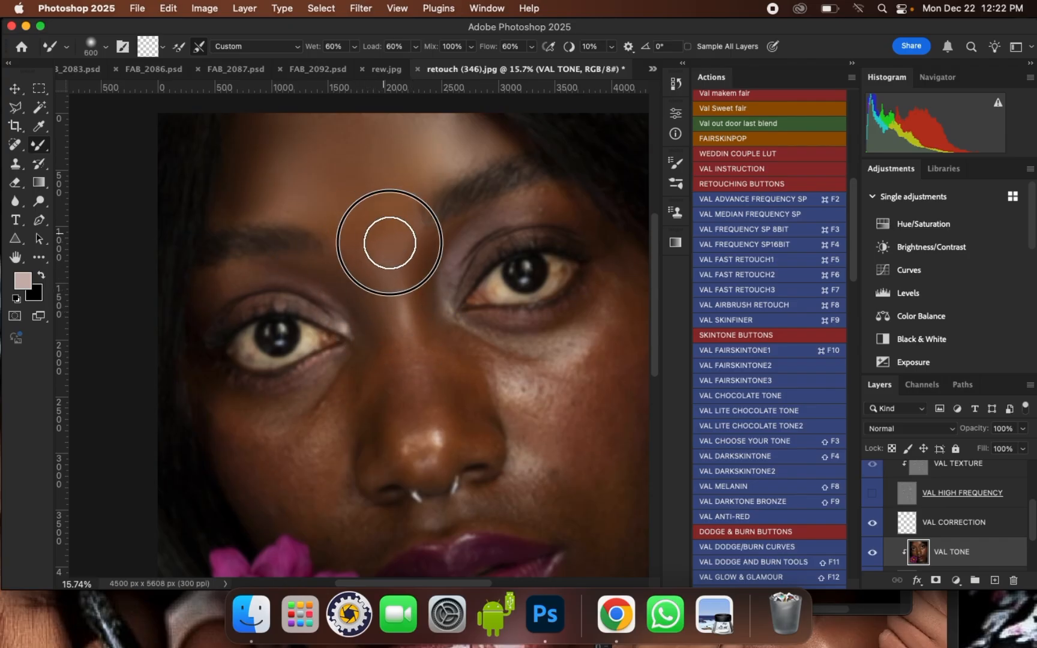
Blend the skin below the left-hand eyebrow and the upper eyelid with a Mixer Brush reduced to 250 pixels
key(bracketleft)
drag(351, 246, 377, 227)
click(268, 269)
key(bracketleft)
click(225, 286)
click(217, 296)
drag(205, 299, 204, 312)
drag(254, 275, 361, 318)
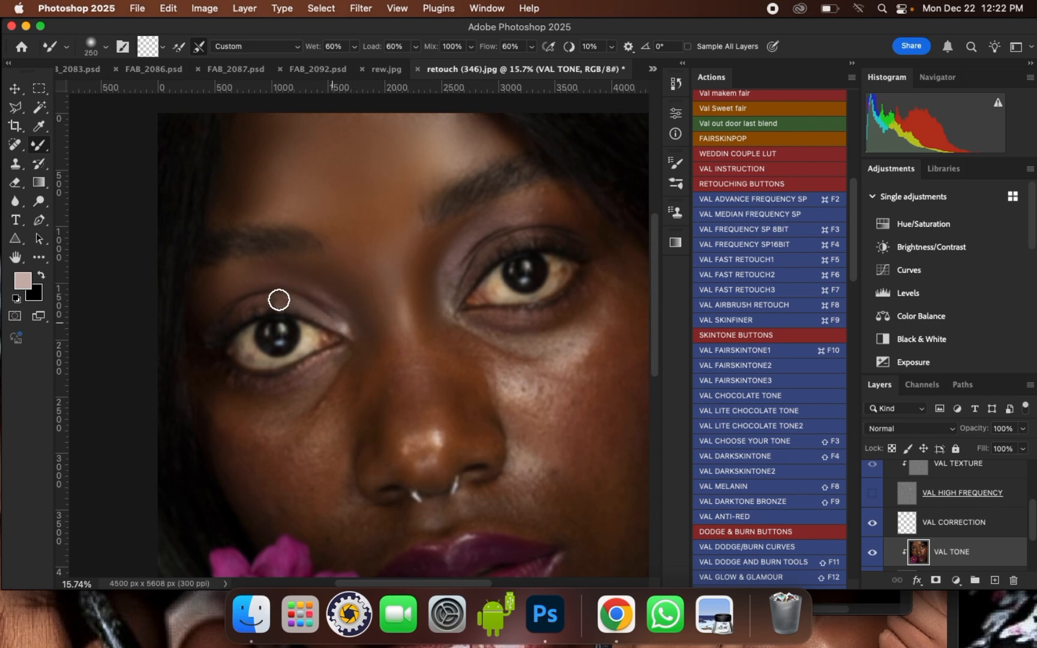
Blend the inner corner and upper eyelid area of the right-hand eye with a 300 to 400-pixel Mixer Brush
key(bracketright)
key(bracketright)
key(bracketright)
scroll(462, 233, down, 2)
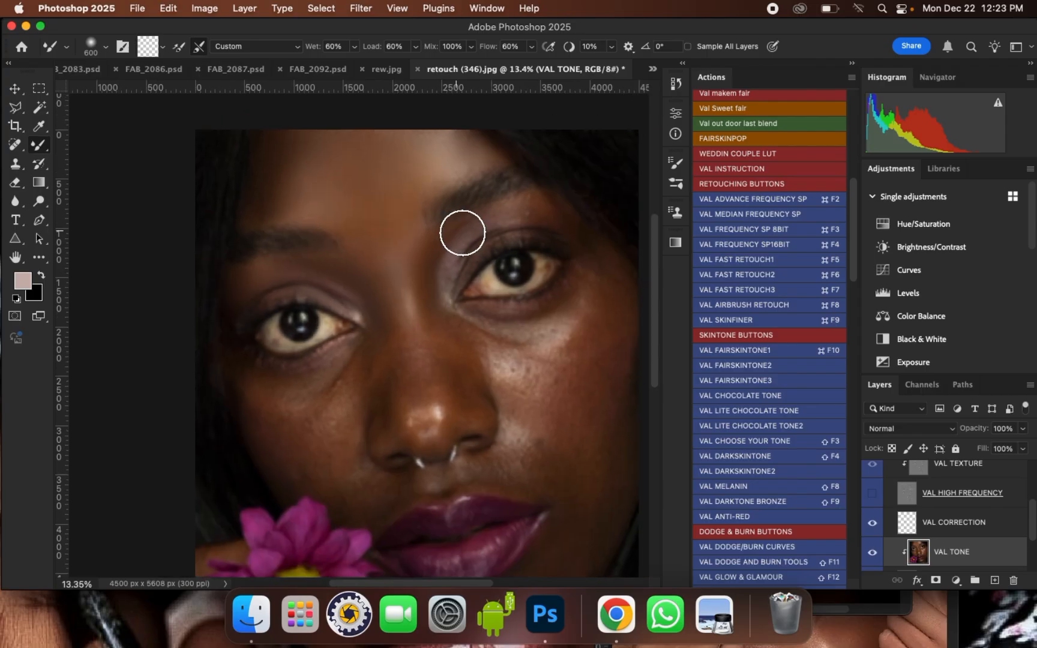
scroll(462, 233, up, 2)
key(bracketleft)
key(bracketleft)
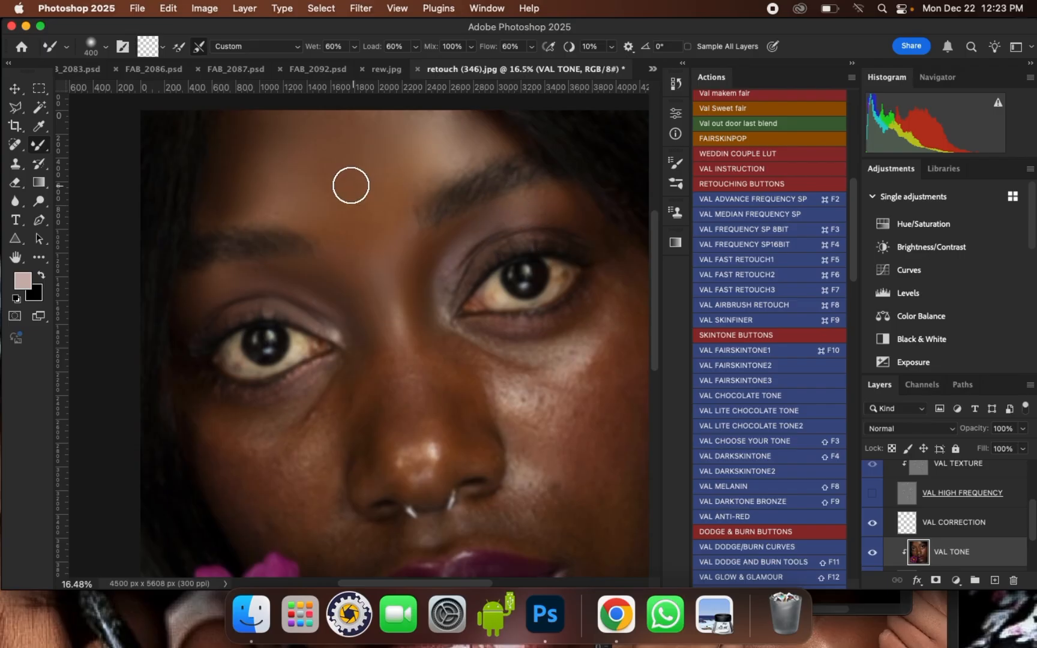
scroll(351, 186, down, 1)
scroll(551, 192, down, 1)
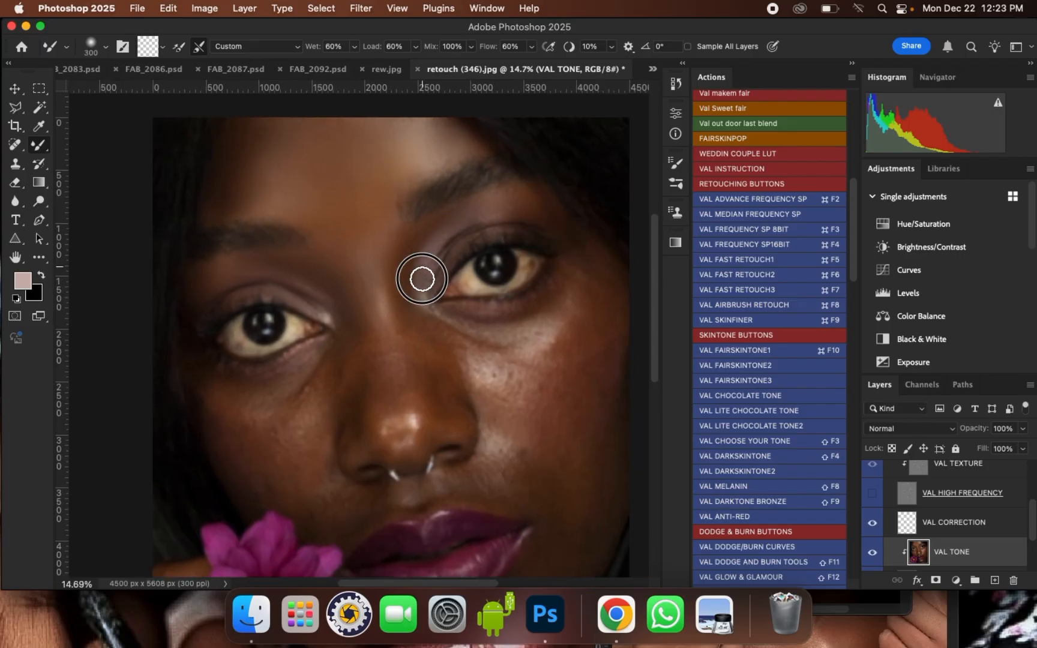
key(bracketright)
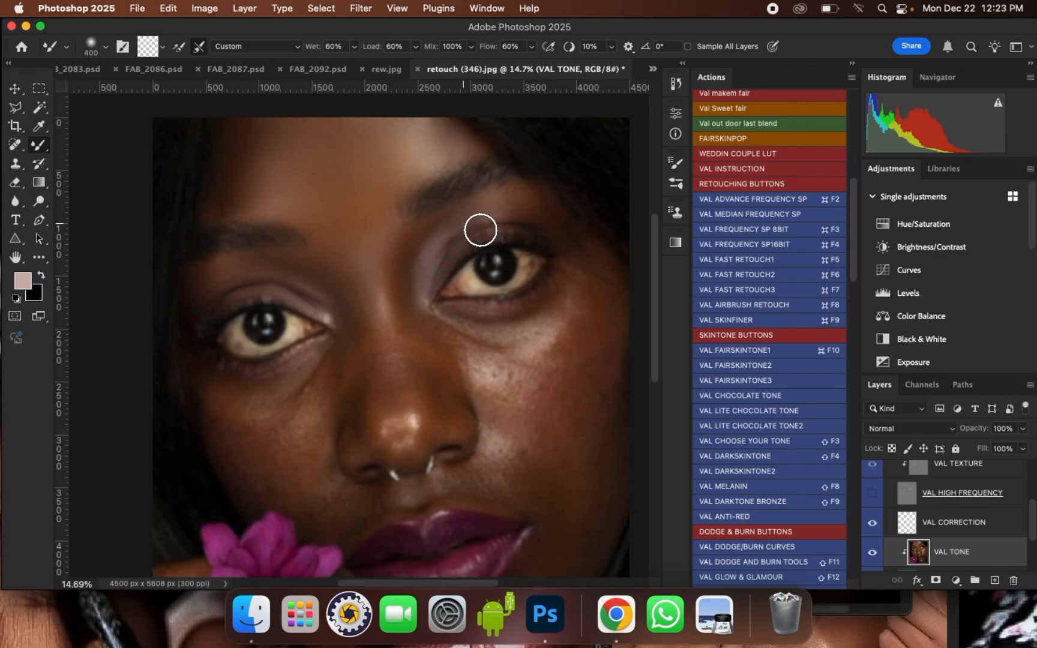
key(bracketright)
key(bracketright)
scroll(523, 355, down, 1)
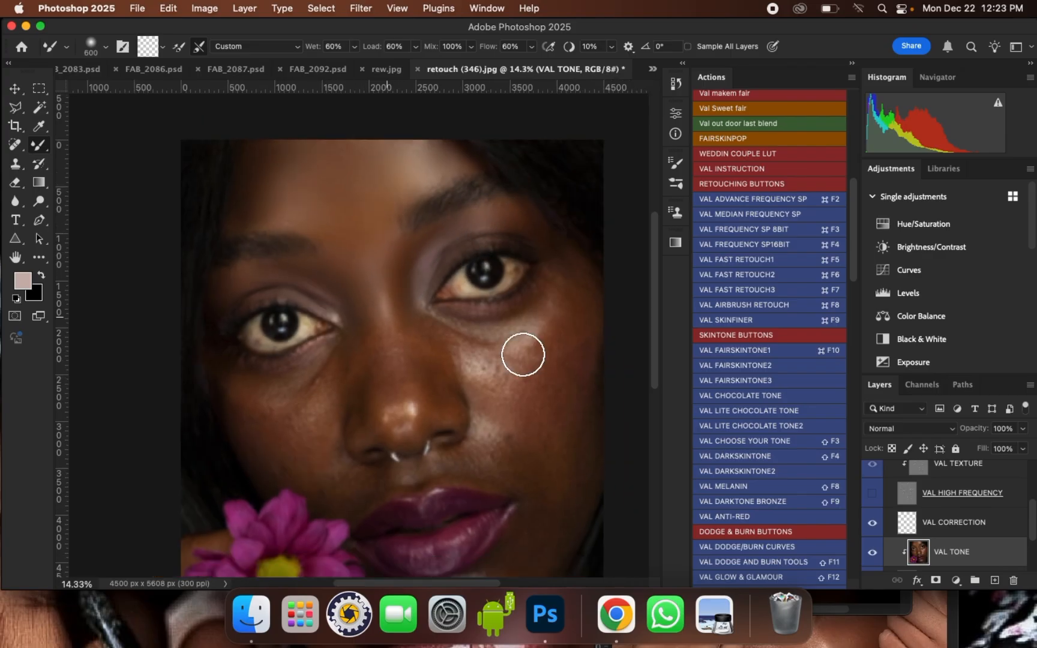
Smooth the skin beyond the outer end of the right-hand eyebrow and down the temple with the Mixer Brush
scroll(562, 308, up, 2)
key(bracketleft)
key(bracketleft)
key(bracketleft)
mouse_move(548, 215)
mouse_down()
mouse_move(548, 225)
mouse_move(527, 200)
mouse_up()
key(bracketright)
click(561, 249)
key(bracketright)
drag(561, 253, 559, 257)
key(bracketleft)
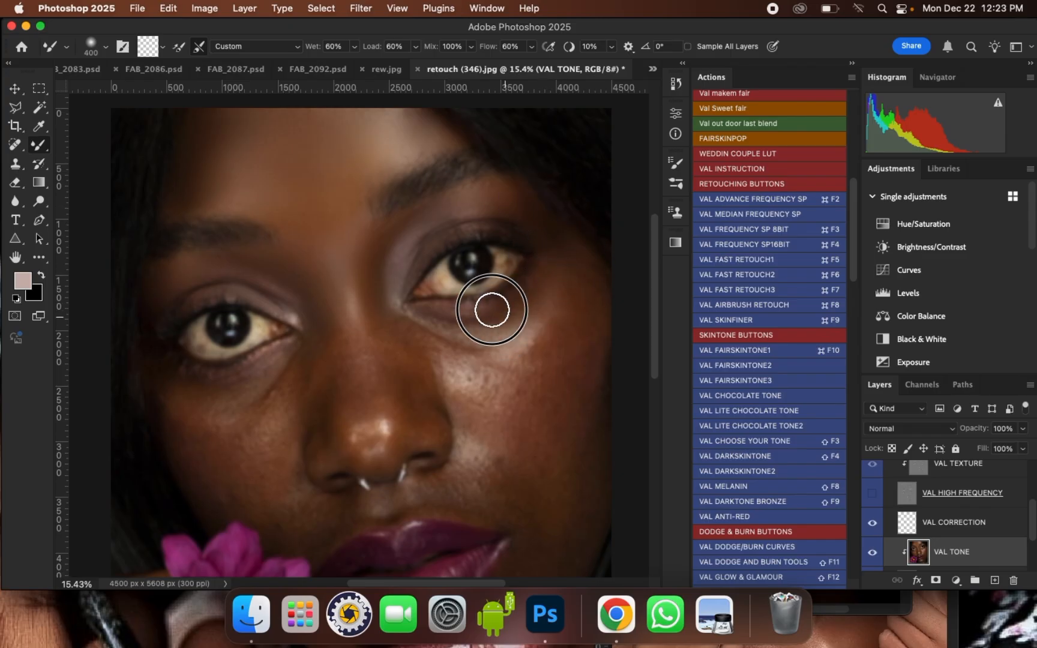
Blend the under-eye area of the right-hand eye into the upper cheek with a 400 and then 300-pixel Mixer Brush
click(531, 315)
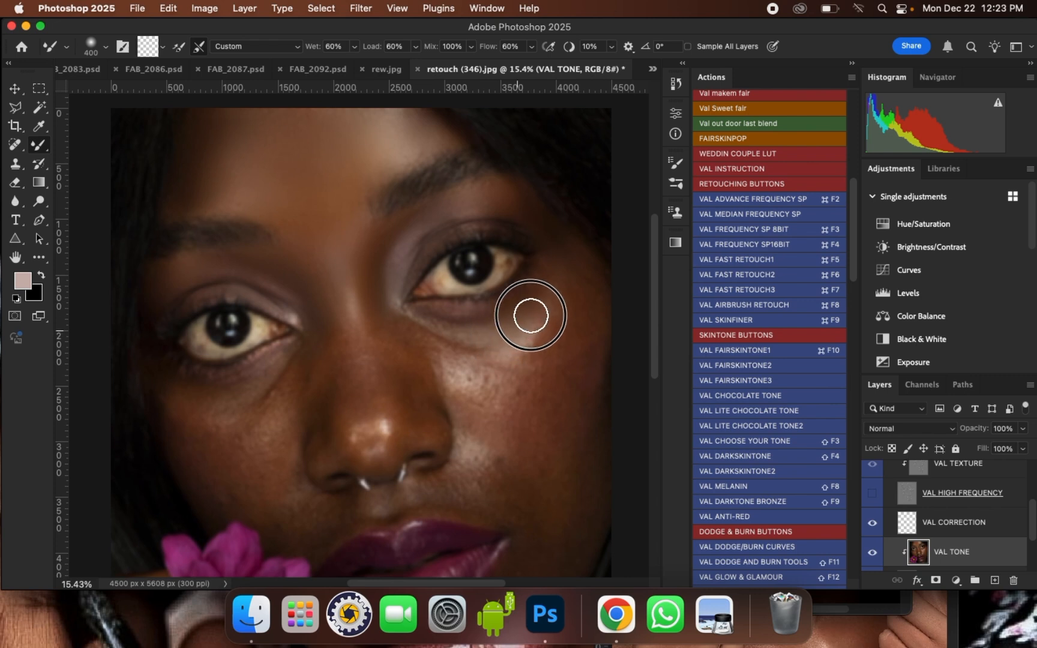
click(482, 342)
click(477, 319)
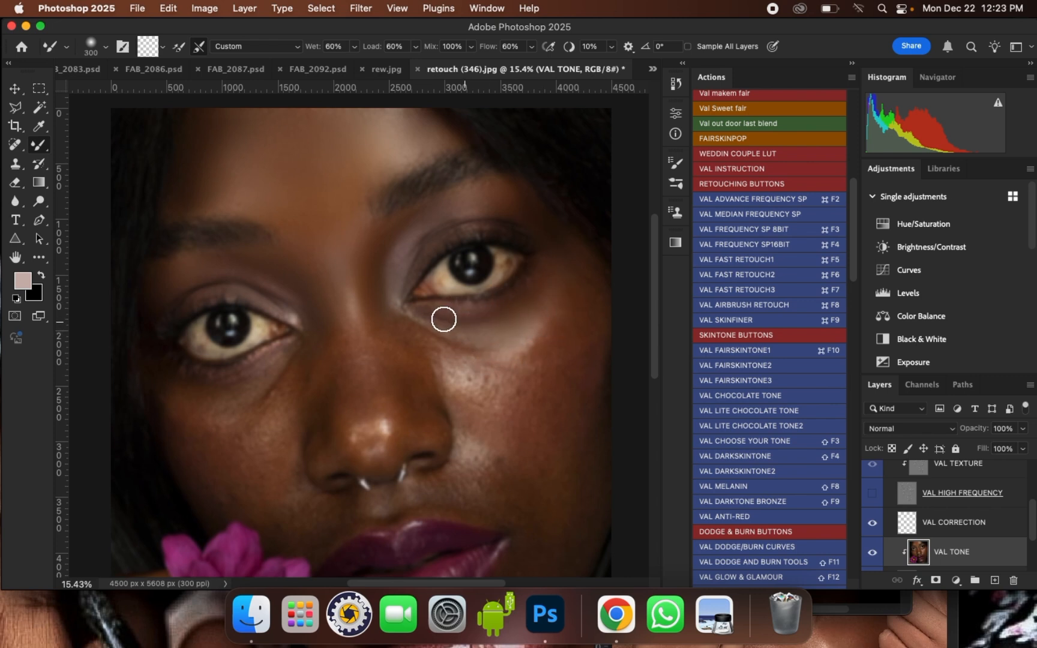
click(473, 313)
mouse_move(445, 319)
mouse_down()
mouse_move(420, 317)
mouse_move(479, 344)
mouse_move(467, 338)
mouse_move(456, 349)
mouse_move(428, 335)
mouse_move(449, 352)
mouse_move(393, 320)
mouse_move(427, 355)
mouse_move(404, 359)
mouse_move(389, 346)
mouse_move(431, 406)
mouse_move(408, 387)
mouse_move(427, 419)
mouse_move(450, 371)
mouse_move(442, 363)
mouse_move(459, 374)
mouse_move(490, 373)
mouse_move(469, 362)
mouse_move(507, 373)
mouse_move(525, 352)
mouse_move(479, 369)
mouse_move(526, 358)
mouse_move(543, 332)
mouse_up()
key(])
key([)
Smooth the right-hand cheekbone highlight and outer cheek with a 500 to 600-pixel Mixer Brush
key(bracketright)
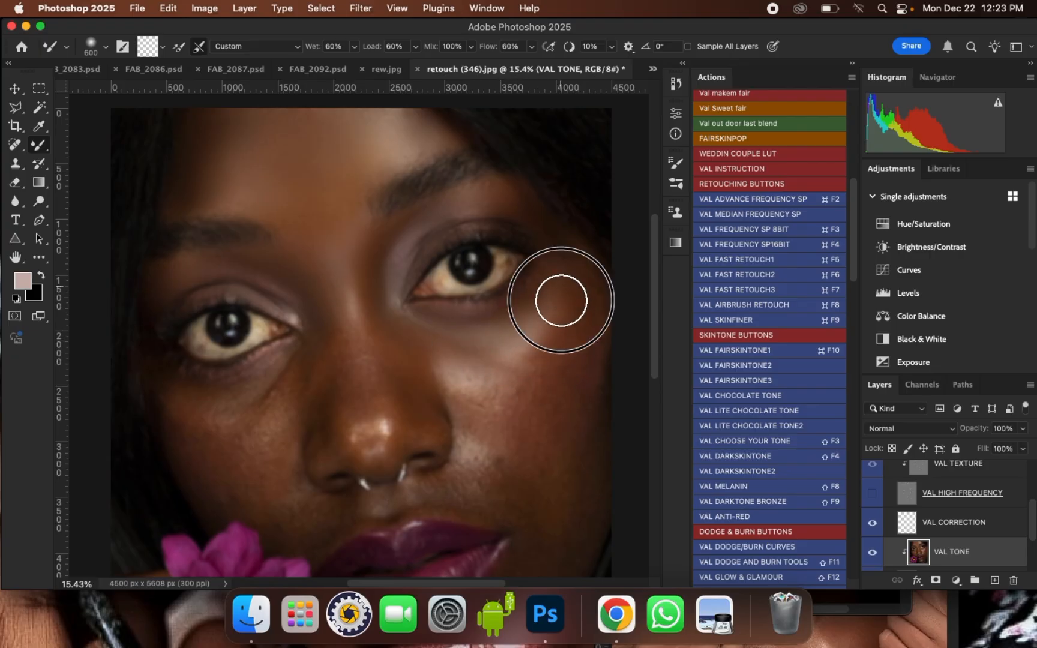
key(bracketright)
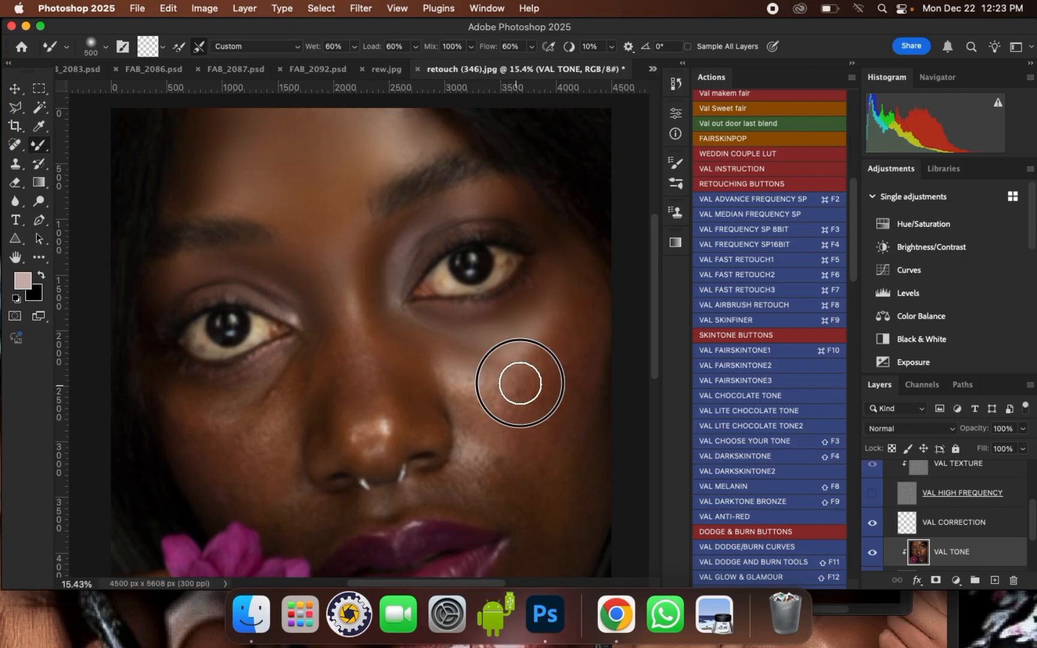
key(bracketright)
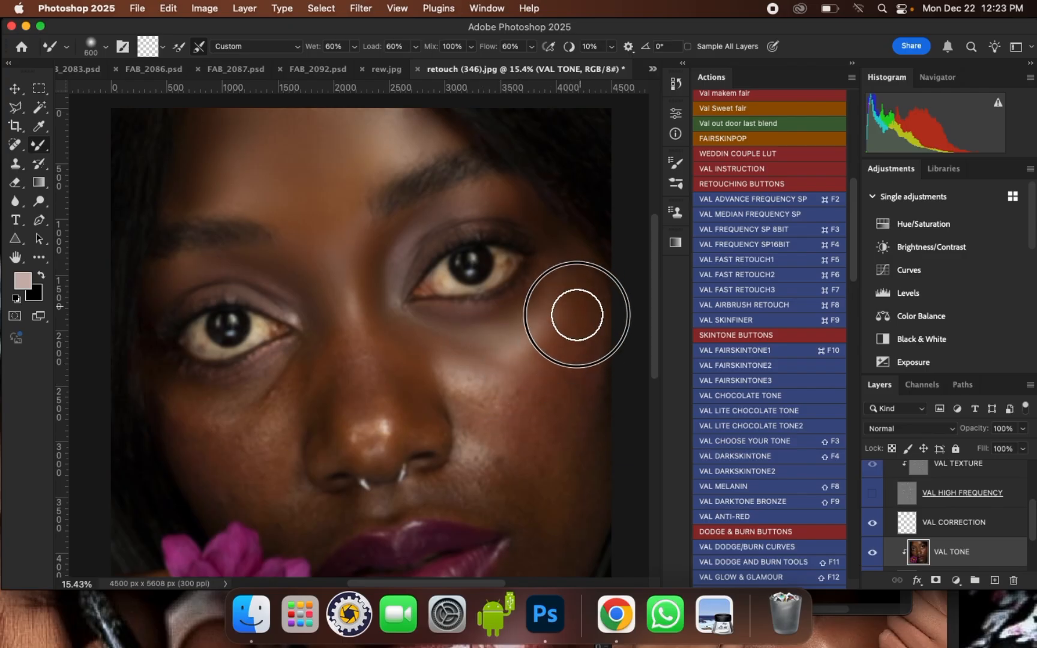
scroll(399, 281, down, 2)
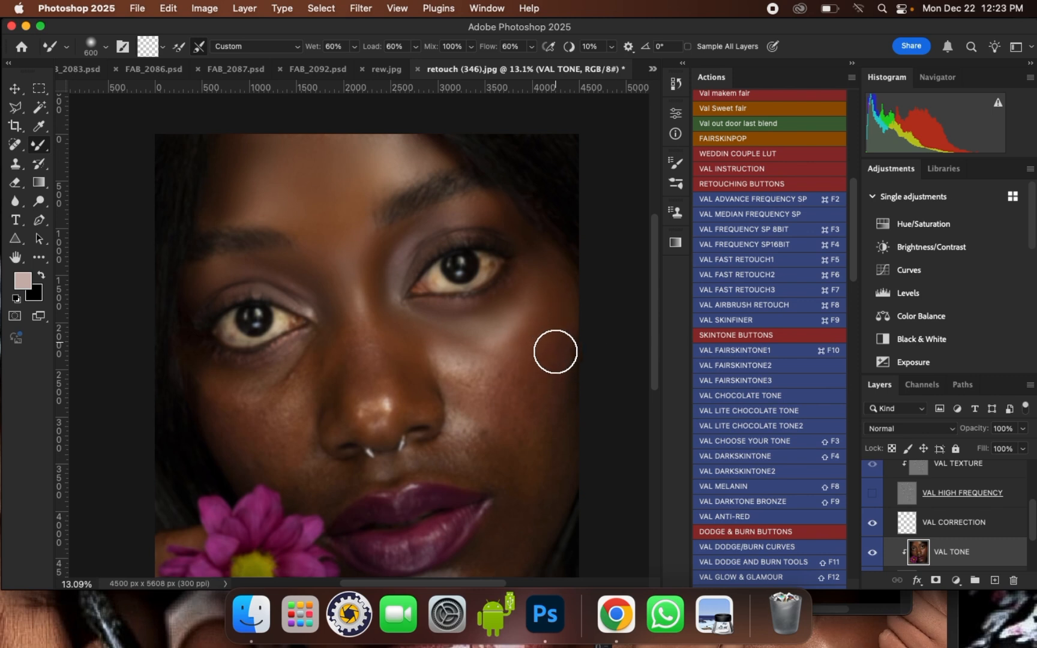
Blend the right-hand outer cheek down towards the jaw and back into the lower cheek with the Mixer Brush
click(563, 387)
click(571, 381)
mouse_move(562, 360)
mouse_down()
mouse_move(530, 418)
mouse_move(525, 364)
mouse_move(535, 368)
mouse_move(505, 387)
mouse_move(526, 372)
mouse_up()
drag(553, 420, 560, 460)
key(bracketright)
mouse_move(560, 461)
mouse_down()
mouse_move(547, 498)
mouse_move(542, 457)
mouse_move(527, 471)
mouse_move(504, 457)
mouse_move(521, 436)
mouse_move(497, 427)
mouse_move(474, 440)
mouse_move(482, 451)
mouse_move(471, 439)
mouse_move(518, 445)
mouse_move(504, 475)
mouse_move(460, 445)
mouse_move(481, 429)
mouse_move(486, 448)
mouse_move(507, 456)
mouse_move(515, 444)
mouse_move(541, 475)
mouse_move(511, 439)
mouse_up()
key(bracketleft)
key(bracketleft)
key(bracketright)
Smooth the lower right-hand cheek and the jaw beside the lips with a 600-pixel Mixer Brush
scroll(497, 285, down, 3)
scroll(534, 480, up, 2)
key(bracketleft)
key(bracketleft)
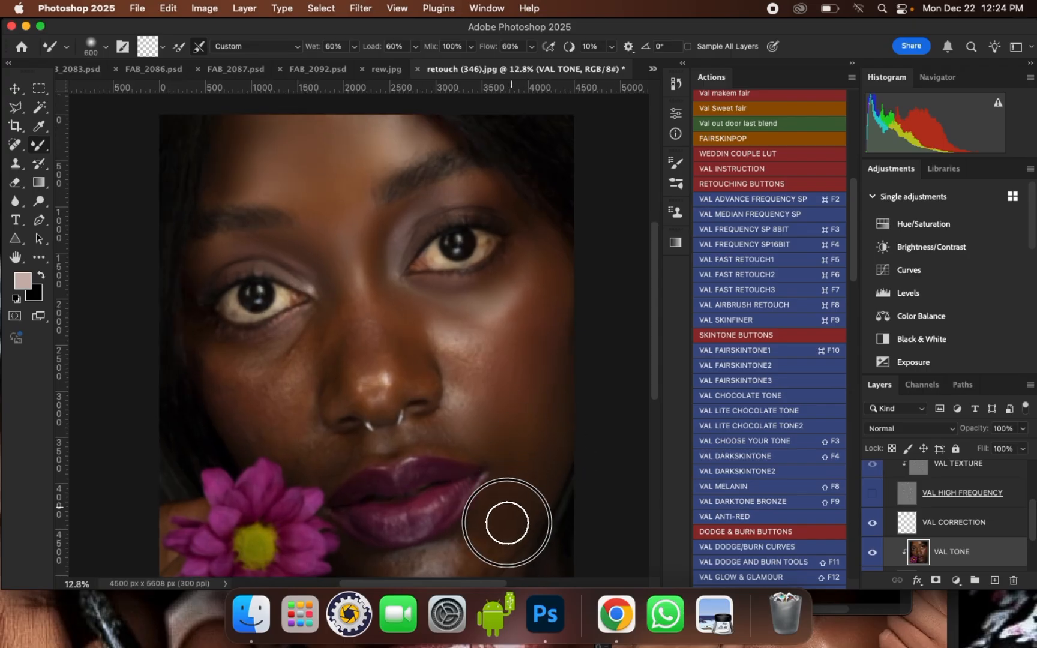
key(bracketright)
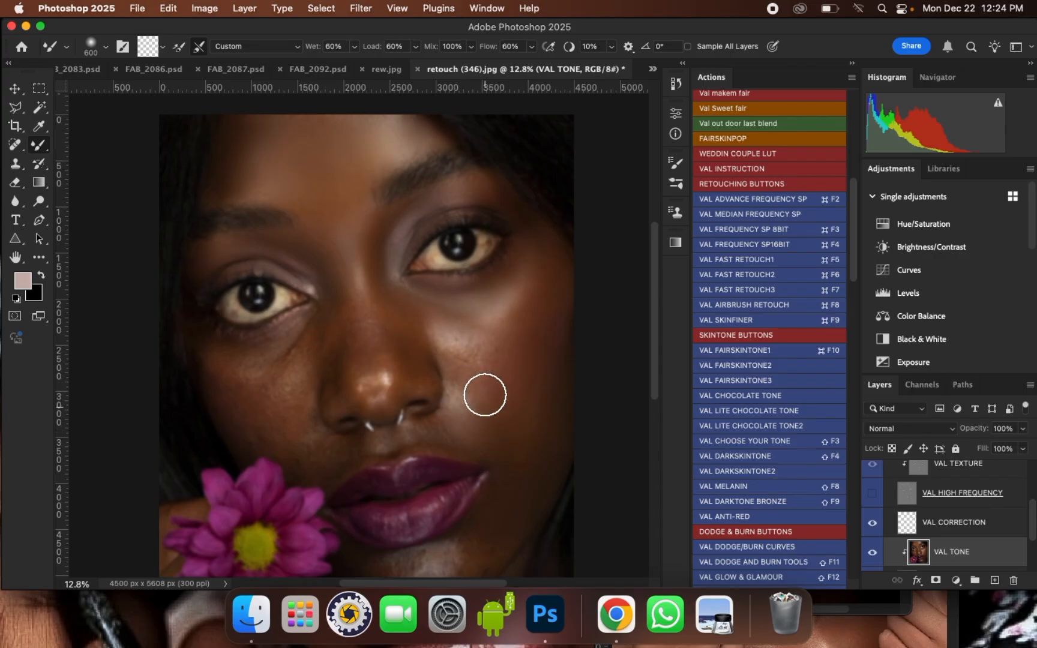
click(544, 425)
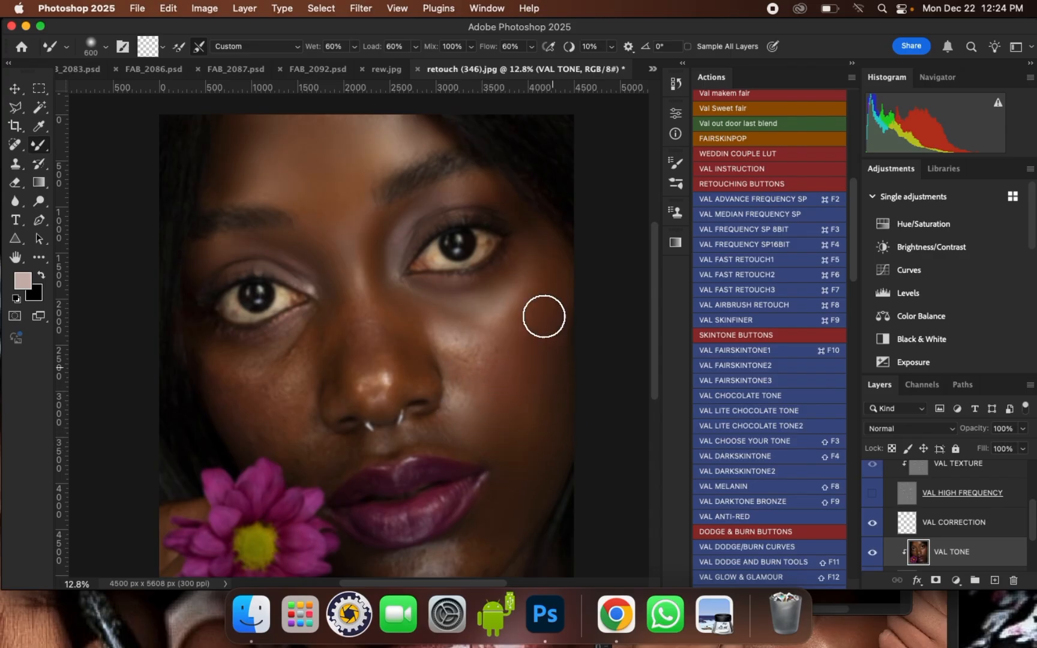
Blend the right-hand cheekbone and the textured mid-cheek highlight with a 700-pixel Mixer Brush
click(534, 288)
key(bracketright)
click(539, 270)
click(488, 348)
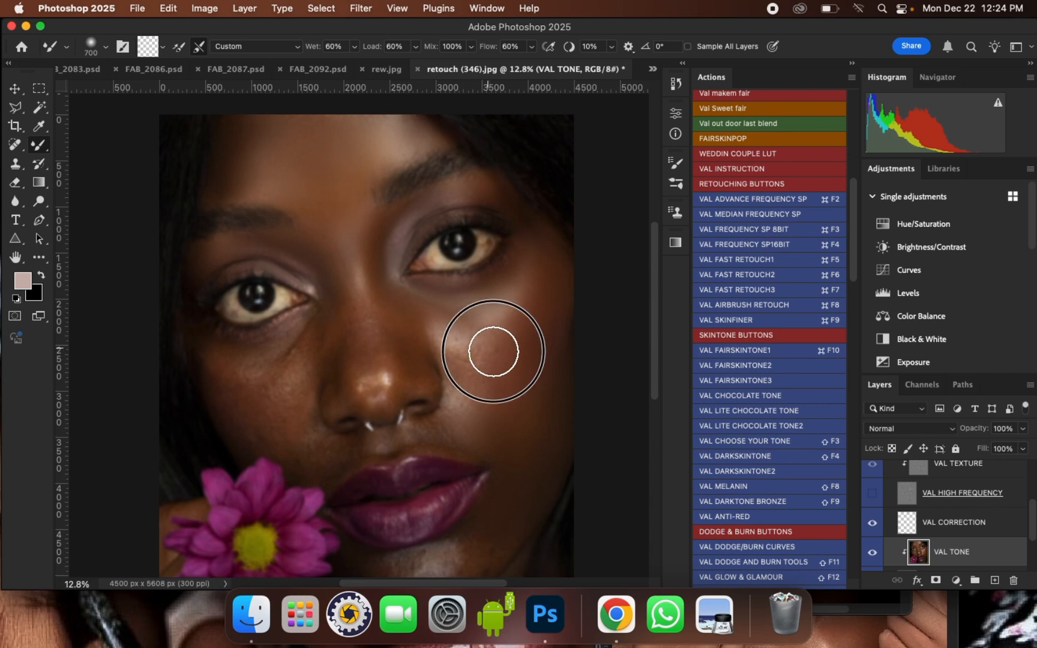
click(493, 379)
click(499, 404)
click(535, 373)
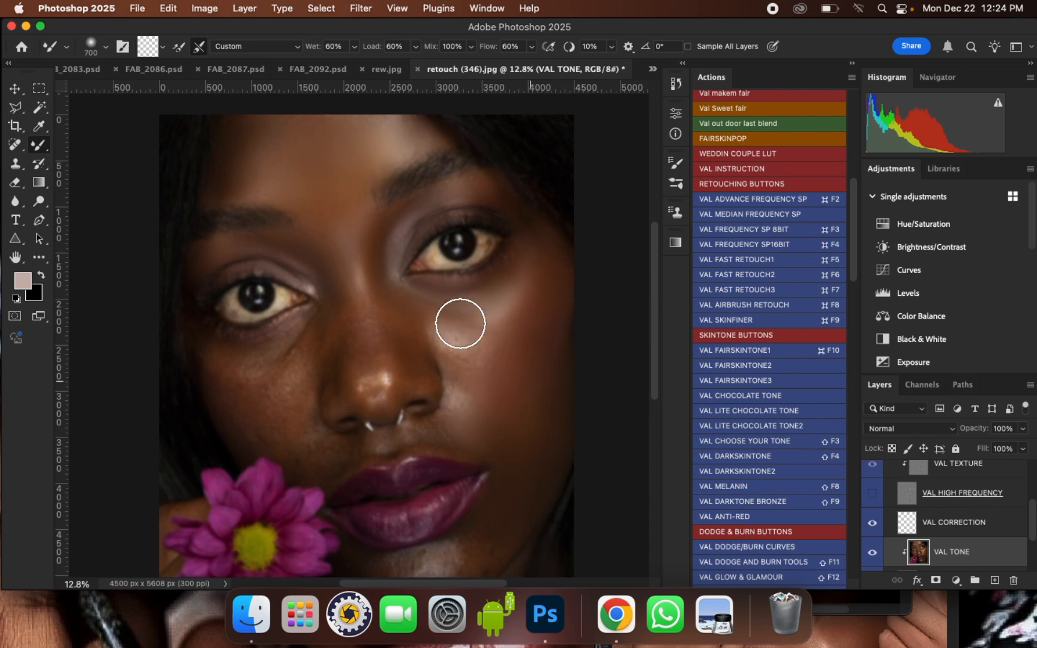
Smooth the right-hand inner cheek below the eye and beside the nose with a 600 to 700-pixel Mixer Brush
click(455, 343)
click(469, 354)
click(449, 341)
key(bracketleft)
click(437, 351)
Blend the right-hand lower cheek down to the jaw with the Mixer Brush enlarged up to 900 pixels
key(bracketright)
key(bracketright)
key(bracketright)
click(481, 401)
key(bracketright)
key(bracketright)
click(521, 446)
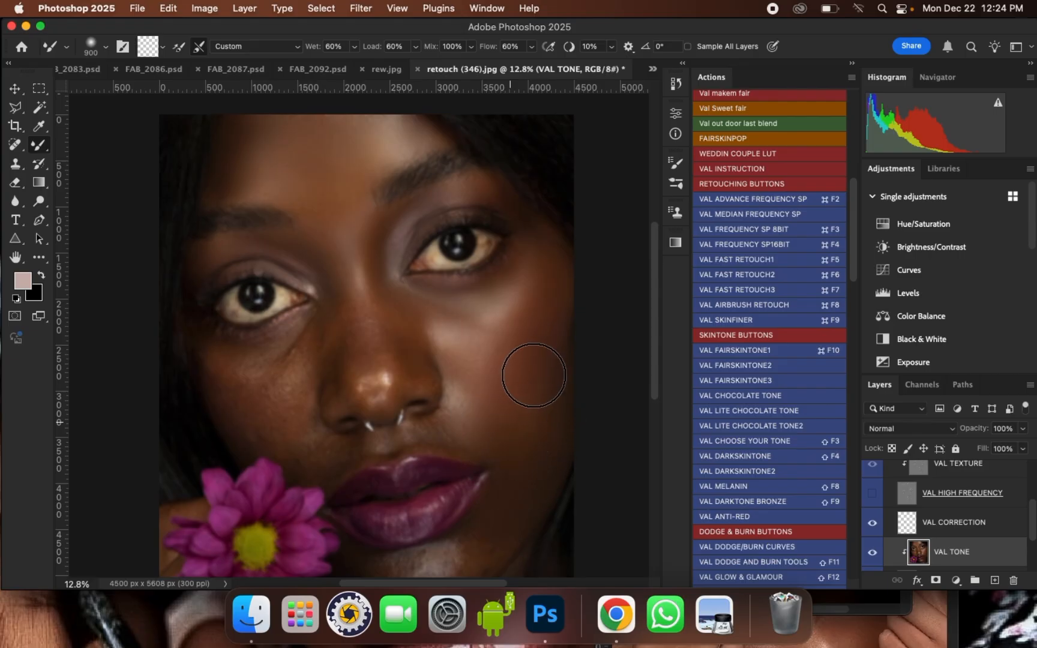
Smooth the right-hand outer cheekbone beyond the eye, reducing the Mixer Brush from 900 to 600 pixels
click(534, 309)
click(526, 296)
key(bracketleft)
click(523, 296)
key(bracketleft)
key(bracketleft)
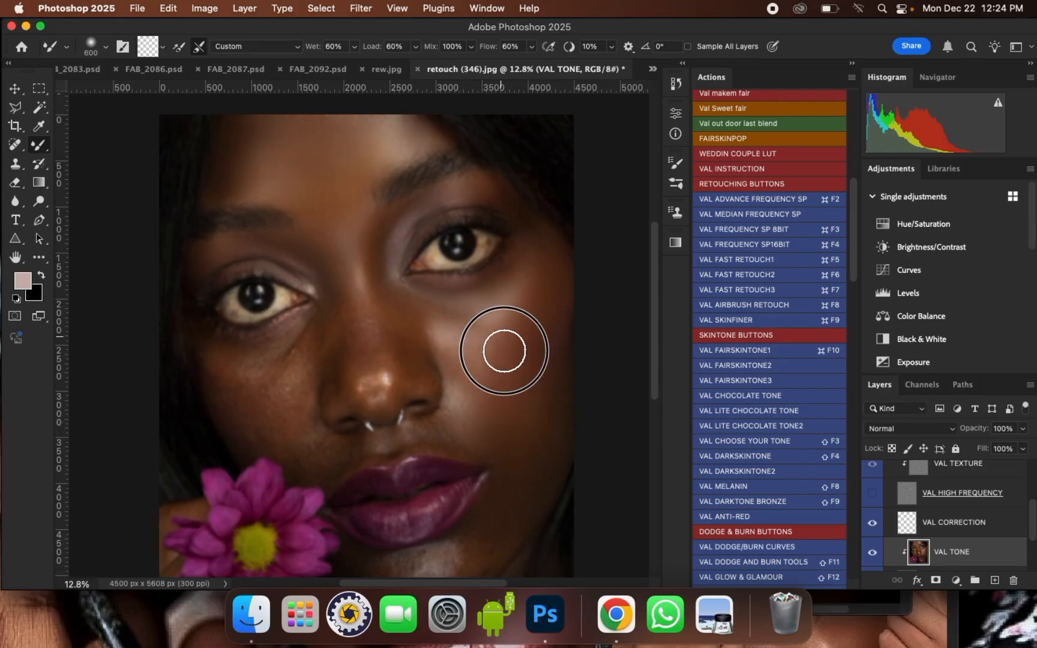
key(bracketleft)
click(535, 303)
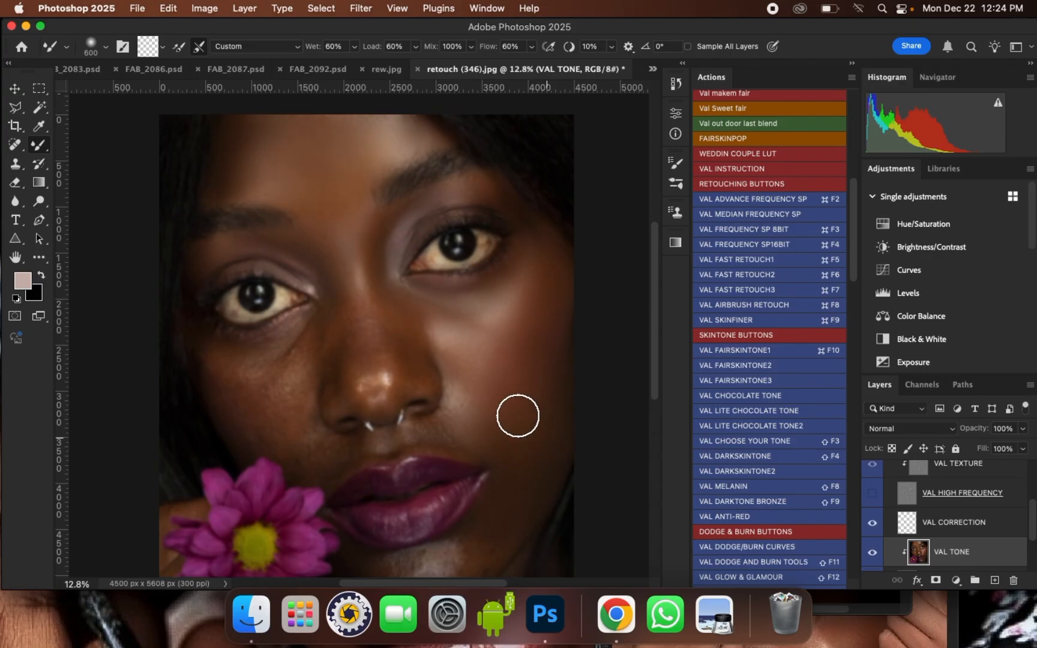
Blend the outer edge of the right-hand cheekbone with an 800 to 900-pixel Mixer Brush
key(bracketright)
click(555, 302)
key(bracketright)
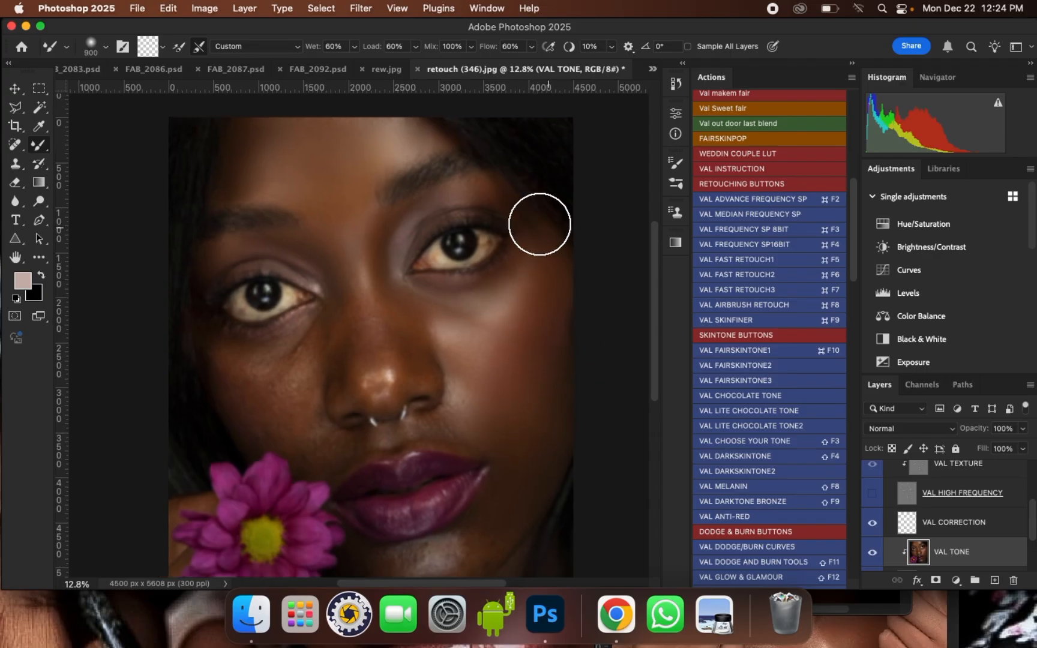
scroll(528, 257, down, 1)
click(527, 301)
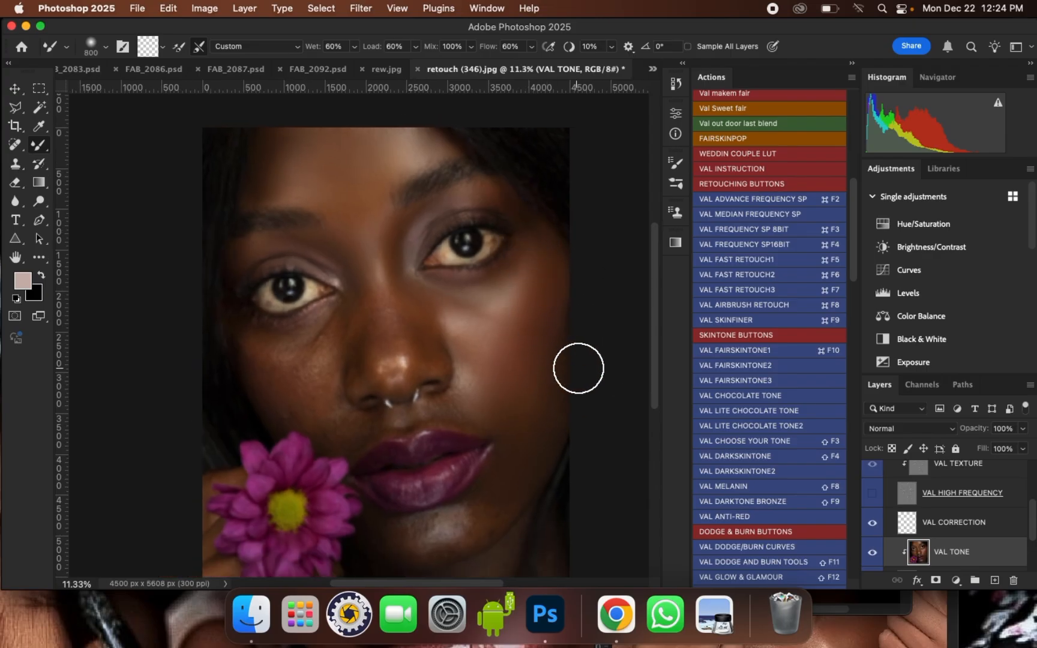
scroll(370, 178, up, 1)
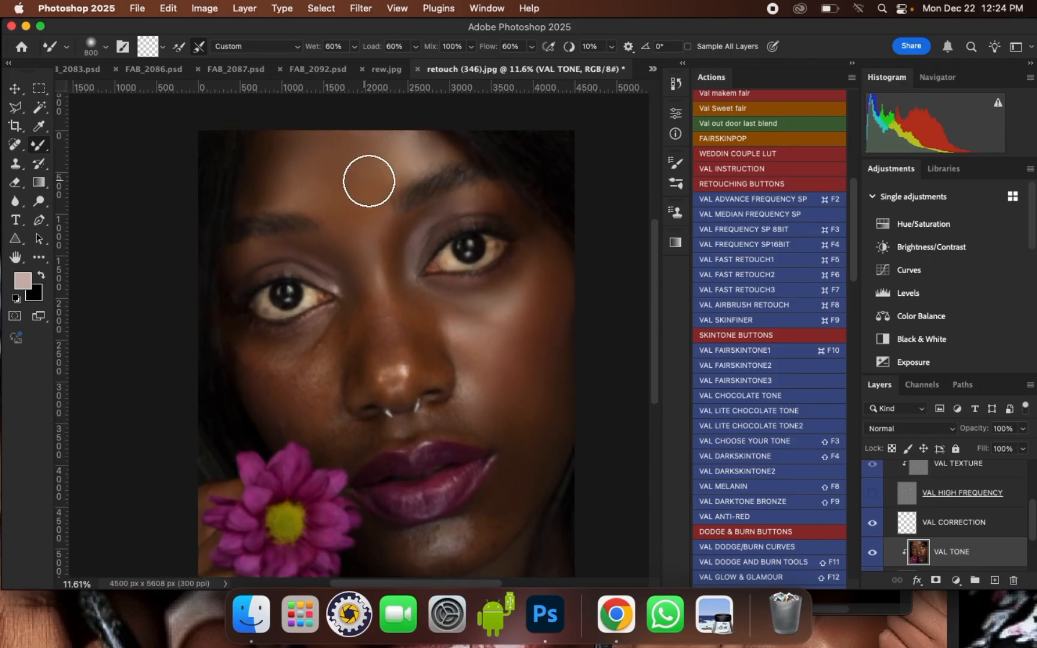
Compare the portrait before and after by toggling the VAL HIGH FREQUENCY layer and the VAL ADVACE FREQUENCY SP group
click(874, 494)
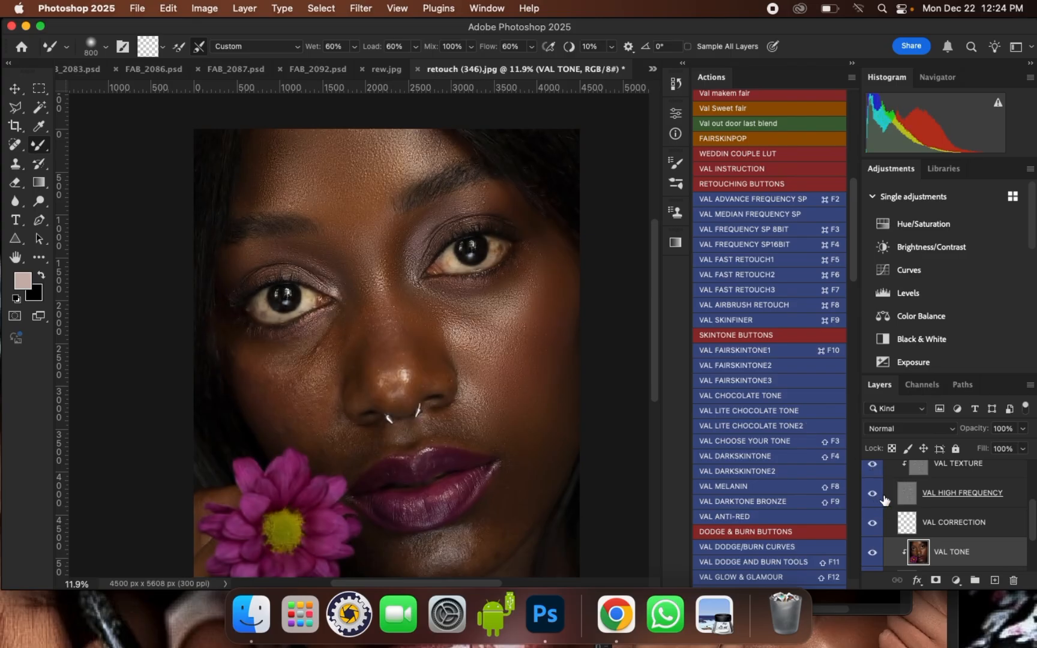
scroll(879, 471, up, 3)
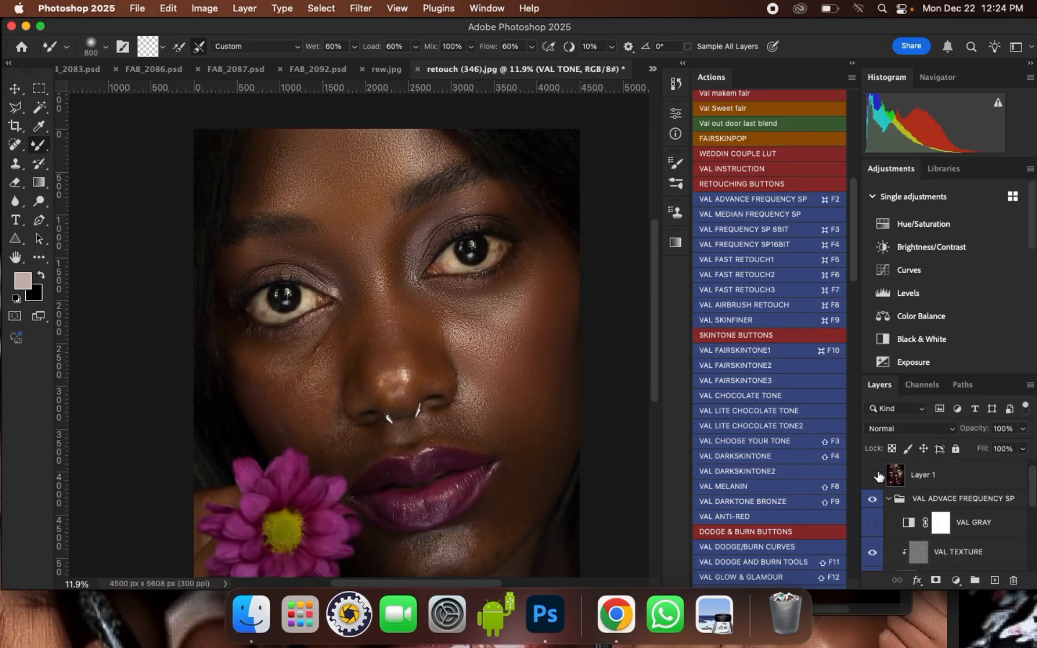
click(873, 502)
click(873, 502)
click(873, 502)
scroll(883, 492, down, 3)
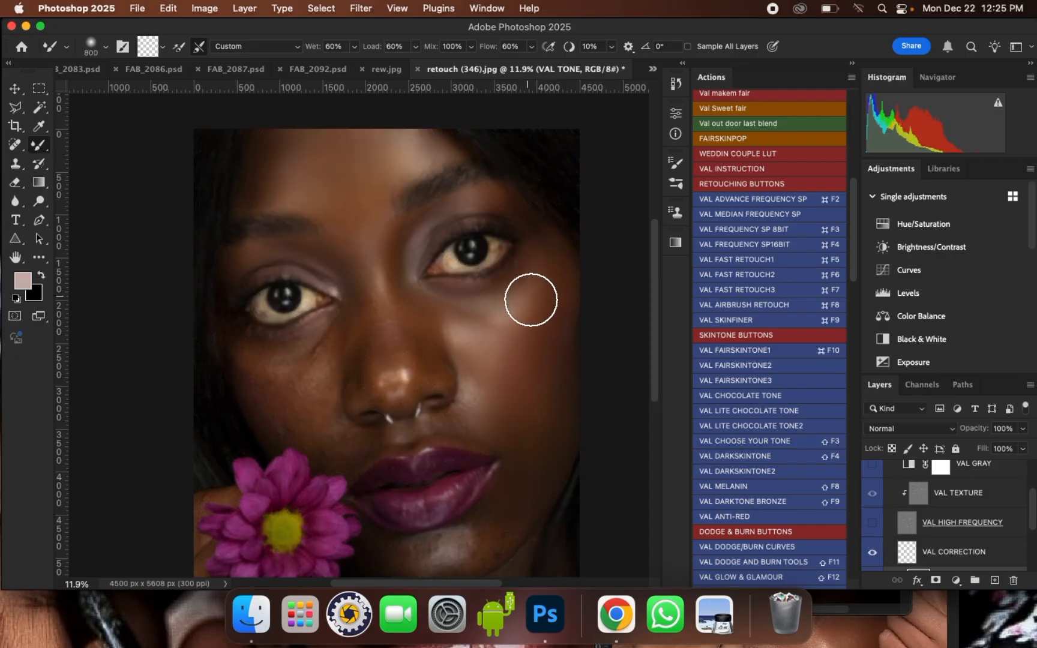
Blend the right-hand outer cheekbone and temple-side cheek with a 700 to 800-pixel Mixer Brush
key(bracketleft)
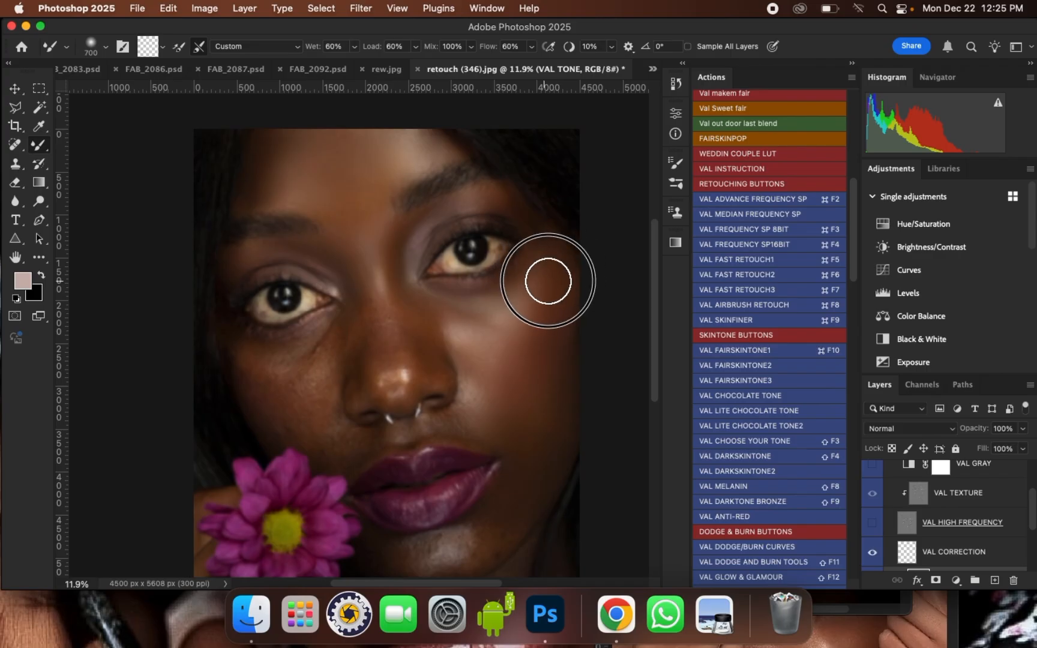
key(bracketleft)
key(bracketright)
key(bracketright)
key(bracketright)
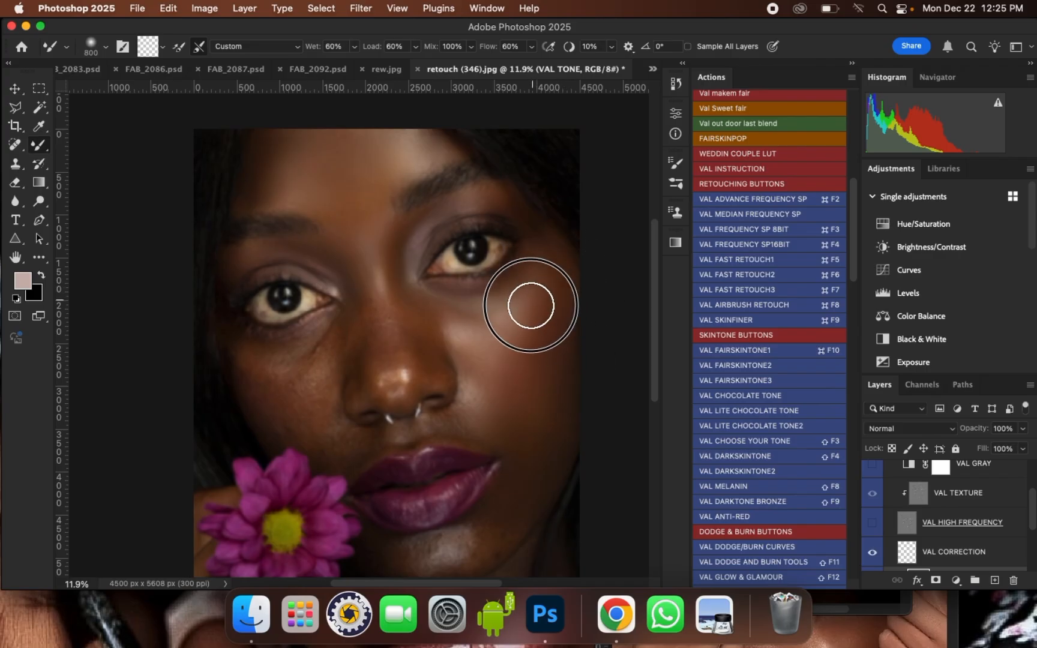
mouse_move(512, 349)
mouse_down()
mouse_move(507, 323)
mouse_move(520, 284)
mouse_move(530, 299)
mouse_move(499, 374)
mouse_move(531, 396)
mouse_move(520, 398)
mouse_move(540, 334)
mouse_move(527, 298)
mouse_up()
Smooth the highlight directly below the right-hand eye with a 400 to 500-pixel Mixer Brush
key(bracketleft)
key(bracketleft)
key(bracketleft)
key(bracketleft)
key(bracketleft)
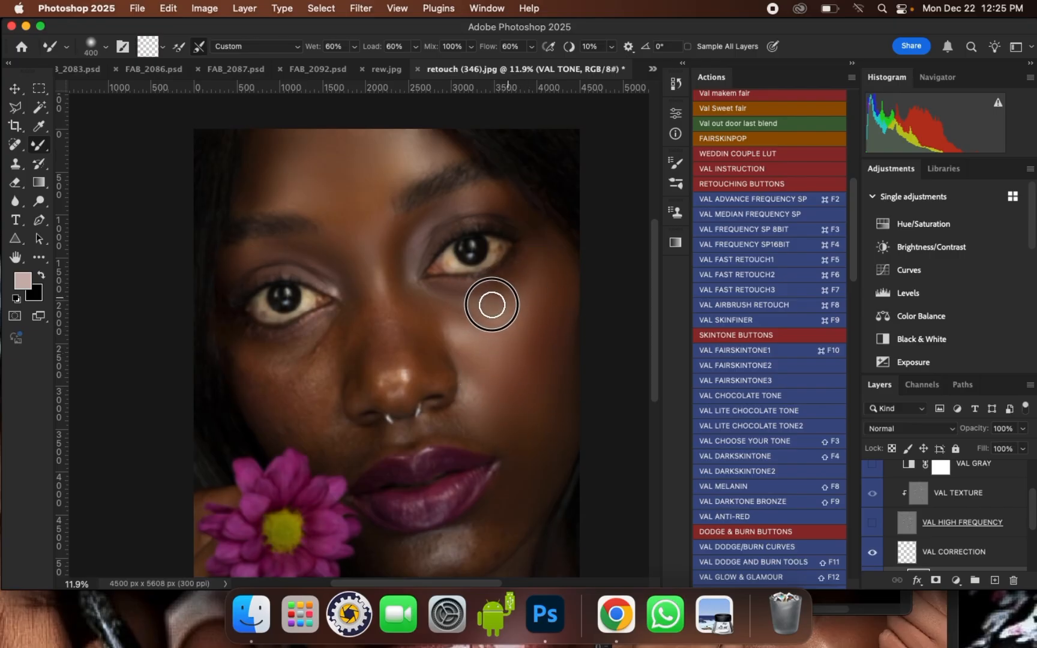
key(bracketright)
key(bracketright)
key(bracketright)
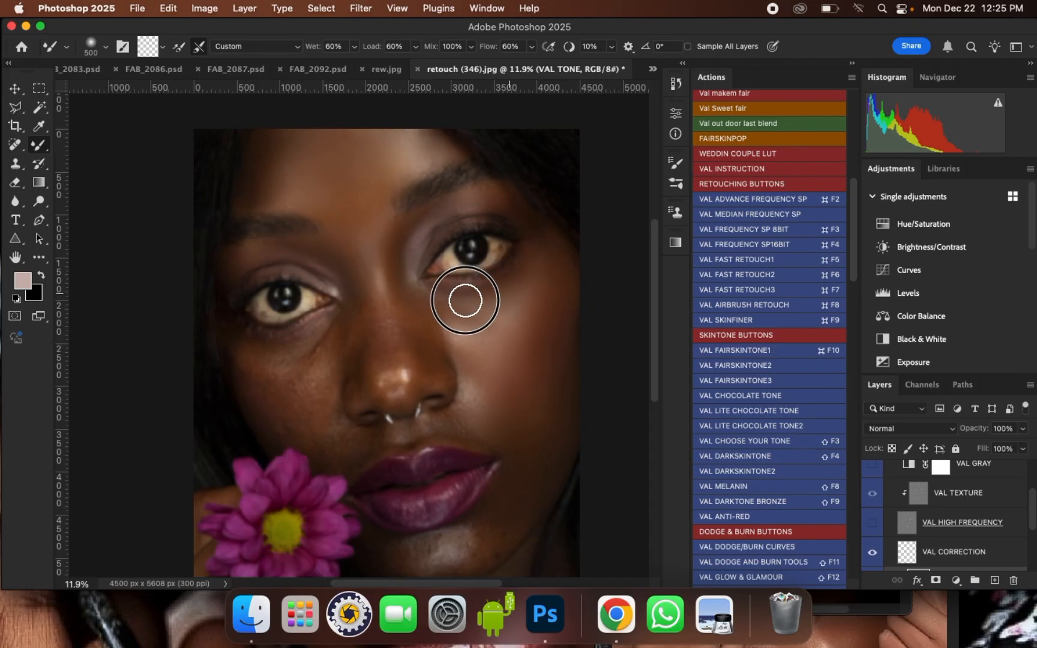
Blend the right-hand lower cheek to the jaw and the skin beside the nostril with a 400 to 700-pixel Mixer Brush
mouse_move(554, 375)
mouse_down()
mouse_move(560, 321)
mouse_move(556, 427)
mouse_move(551, 371)
mouse_move(561, 469)
mouse_move(541, 479)
mouse_up()
drag(465, 417, 445, 421)
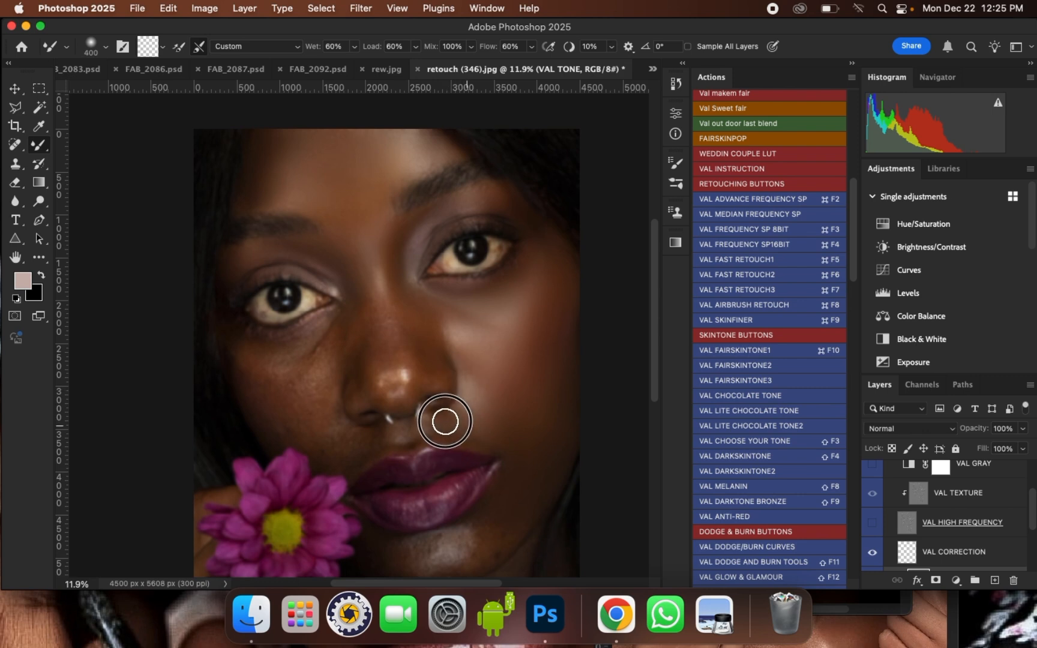
key(bracketright)
key(bracketright)
key(bracketright)
key(bracketright)
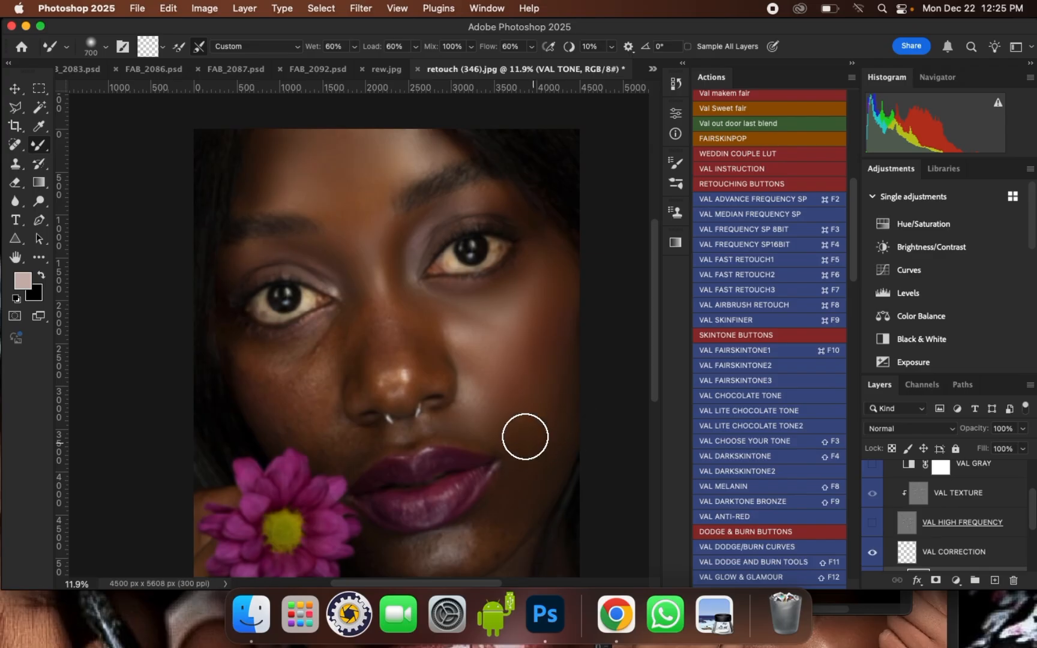
Smooth the nose bridge, its shadowed side and the shine on the tip with a 400 to 600-pixel Mixer Brush
key(bracketleft)
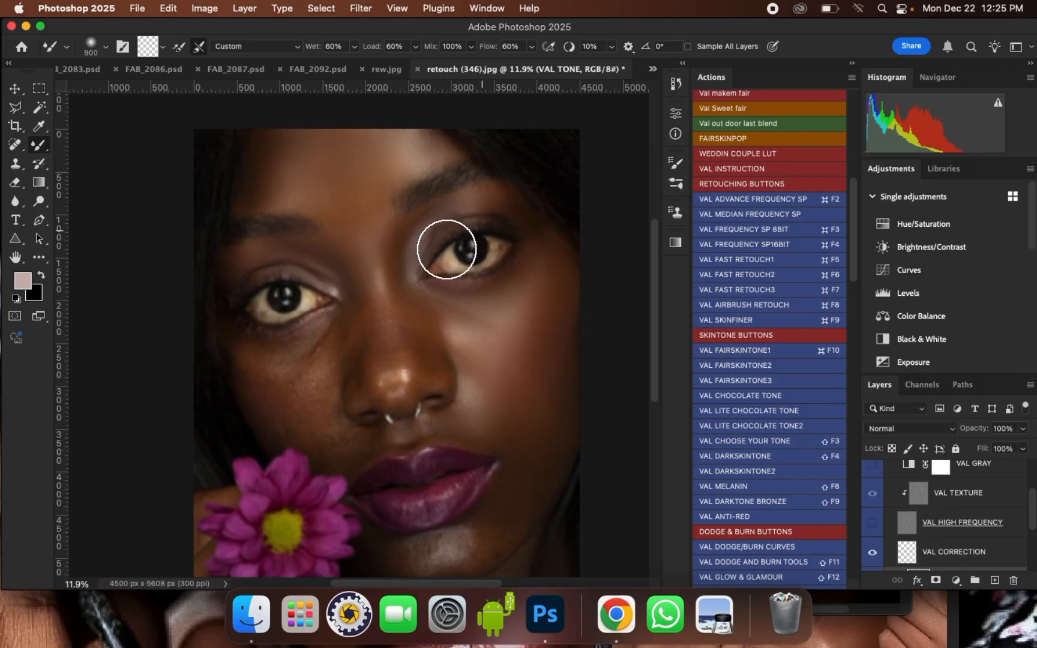
key(bracketleft)
key(bracketleft)
key(bracketleft)
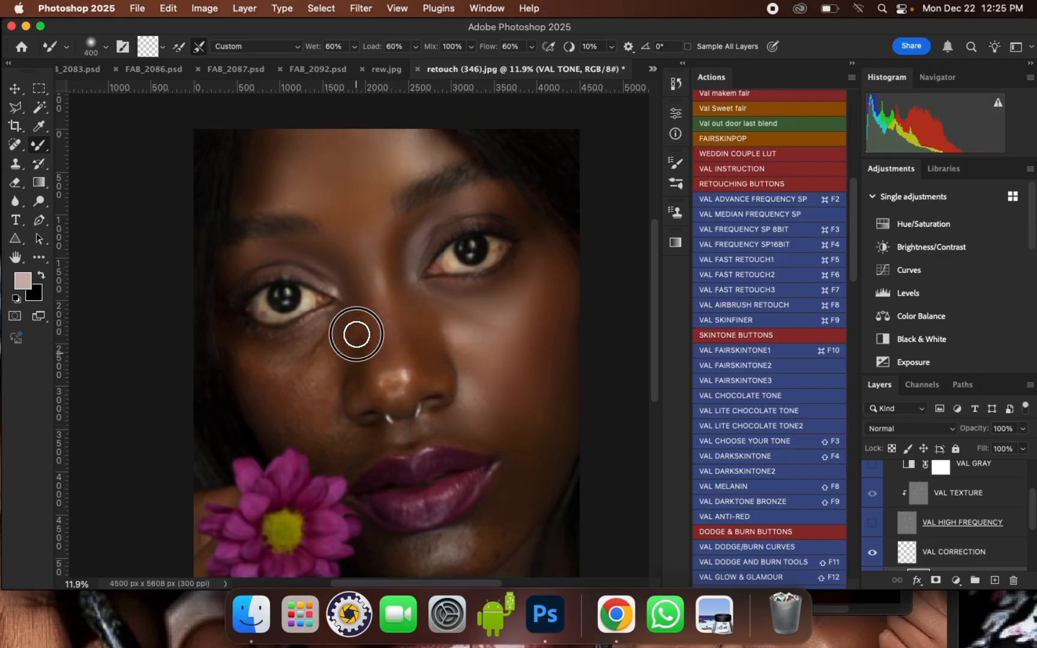
key(bracketright)
key(bracketright)
mouse_move(383, 349)
mouse_down()
mouse_move(381, 304)
mouse_move(408, 327)
mouse_move(416, 362)
mouse_move(389, 376)
mouse_up()
key(bracketleft)
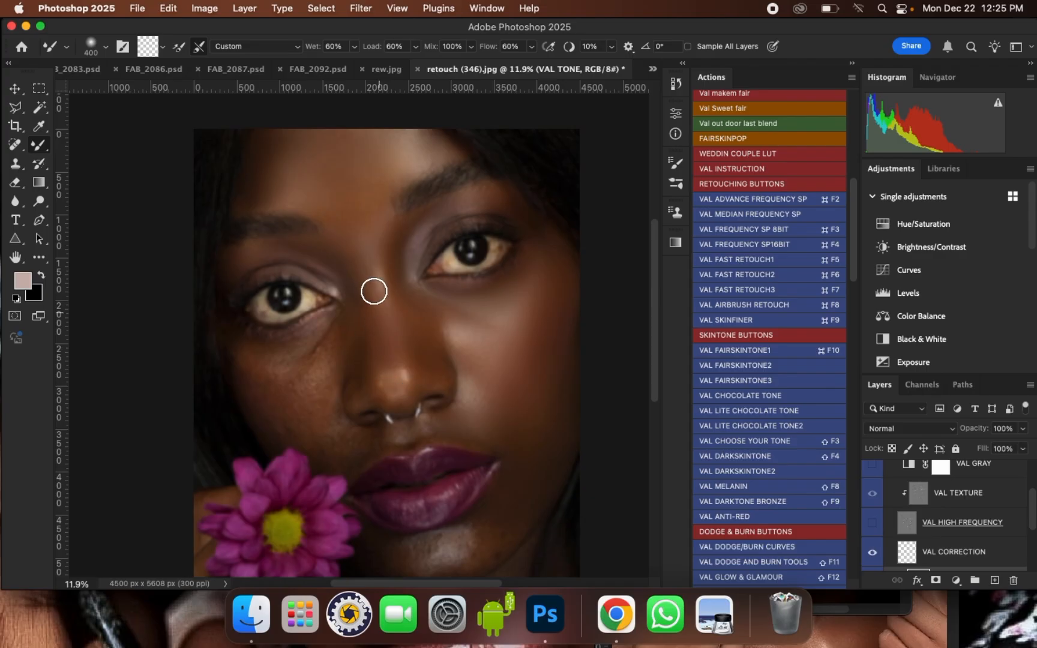
Smooth the skin under the left-hand eye and its inner corner with a 400 to 500-pixel Mixer Brush
mouse_move(337, 325)
mouse_down()
mouse_move(327, 348)
mouse_move(289, 348)
mouse_move(326, 350)
mouse_move(338, 324)
mouse_up()
mouse_move(287, 351)
mouse_down()
mouse_move(272, 352)
mouse_move(285, 352)
mouse_up()
key(bracketright)
mouse_move(300, 352)
mouse_down()
mouse_move(316, 353)
mouse_move(303, 350)
mouse_up()
Blend the right-hand side of the nose into the cheekbone below the eye with the Mixer Brush
scroll(336, 319, down, 2)
key(bracketleft)
scroll(406, 324, up, 1)
drag(406, 320, 406, 320)
key(bracketright)
key(bracketleft)
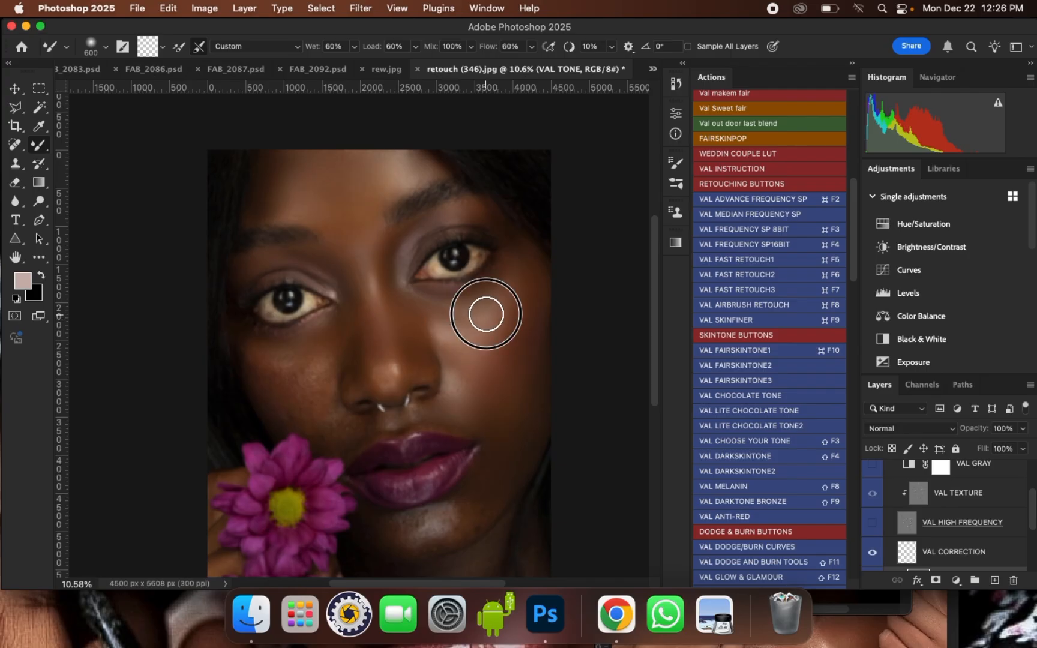
Smooth the uneven texture across the left-hand cheek with a 700 to 800-pixel Mixer Brush
key(bracketright)
key(bracketright)
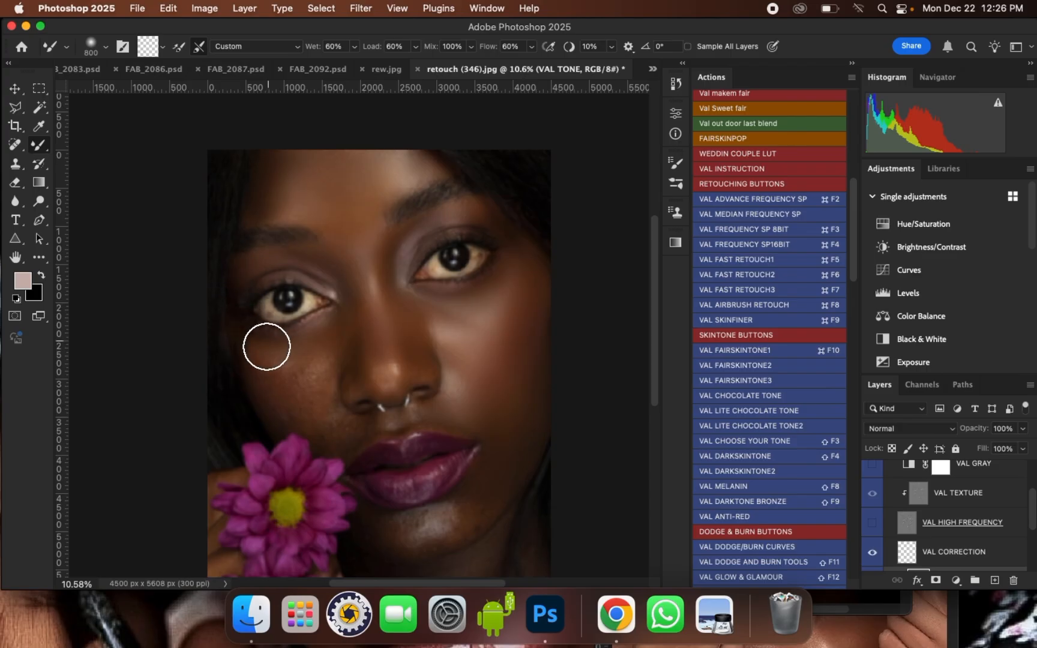
key(bracketleft)
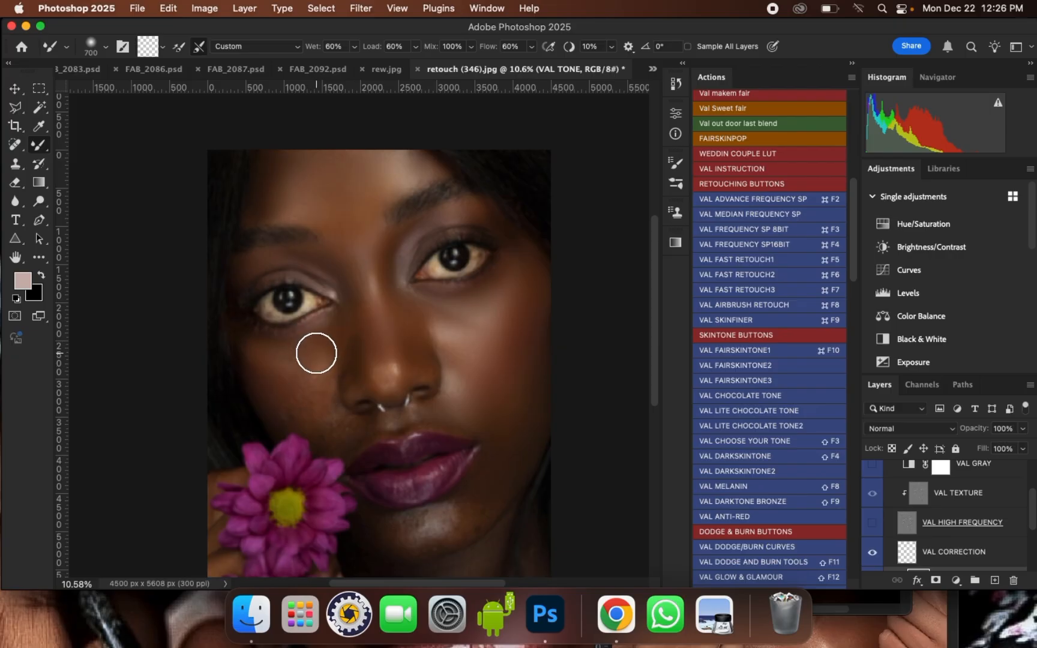
drag(264, 361, 318, 380)
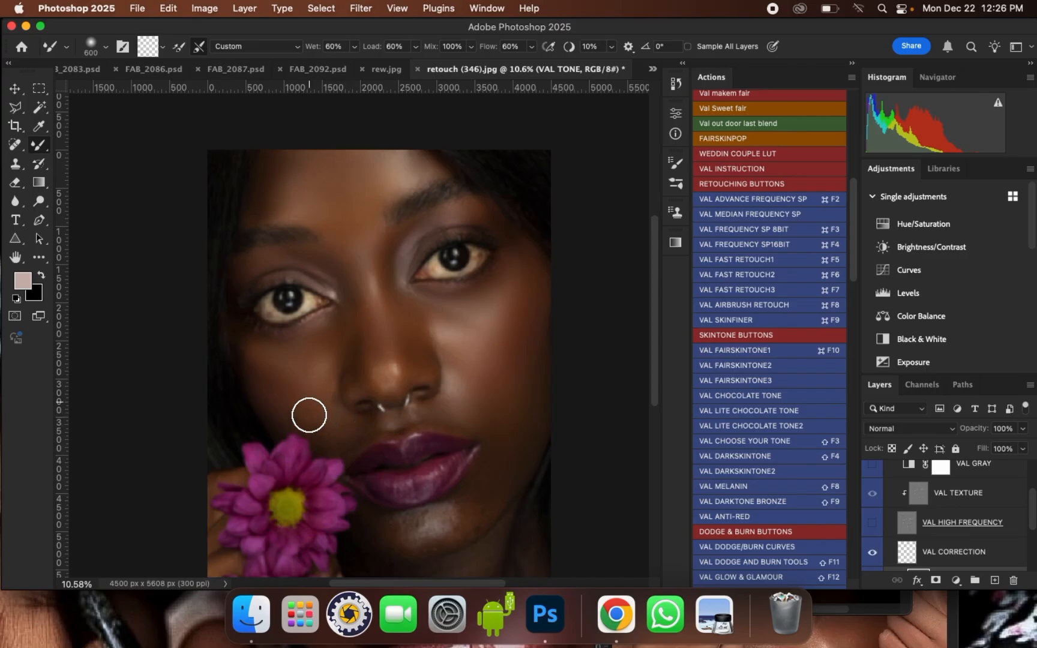
Blend the left-hand cheek from below the eye down to the flower and beside the nose with a 300 to 500-pixel Mixer Brush
scroll(271, 408, up, 1)
key(bracketleft)
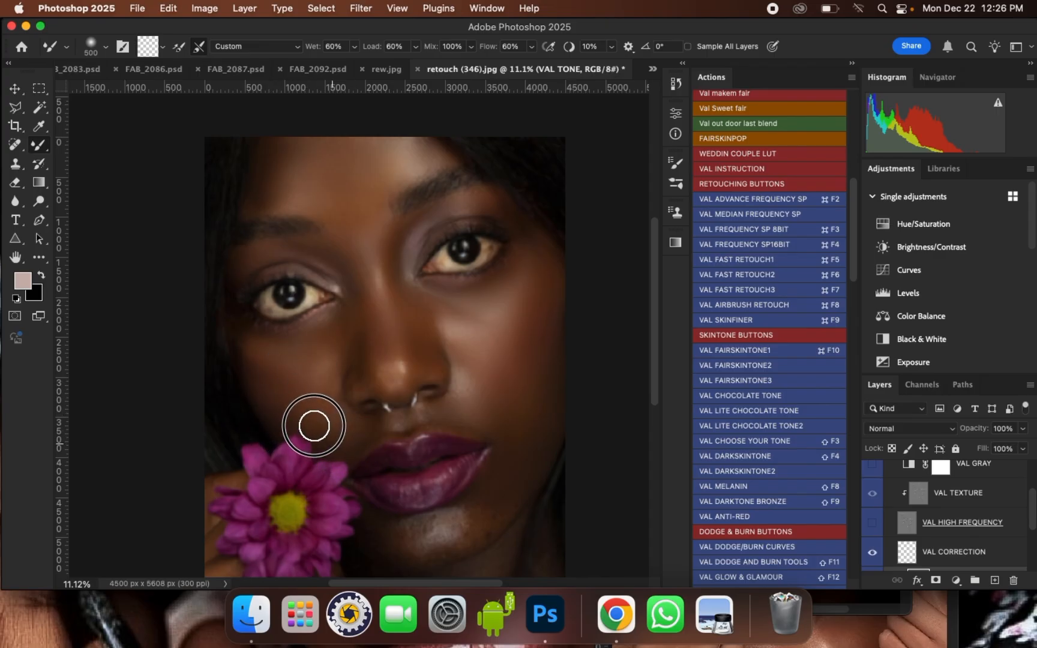
mouse_move(311, 402)
mouse_down()
mouse_move(319, 370)
mouse_move(252, 359)
mouse_move(250, 348)
mouse_move(258, 351)
mouse_up()
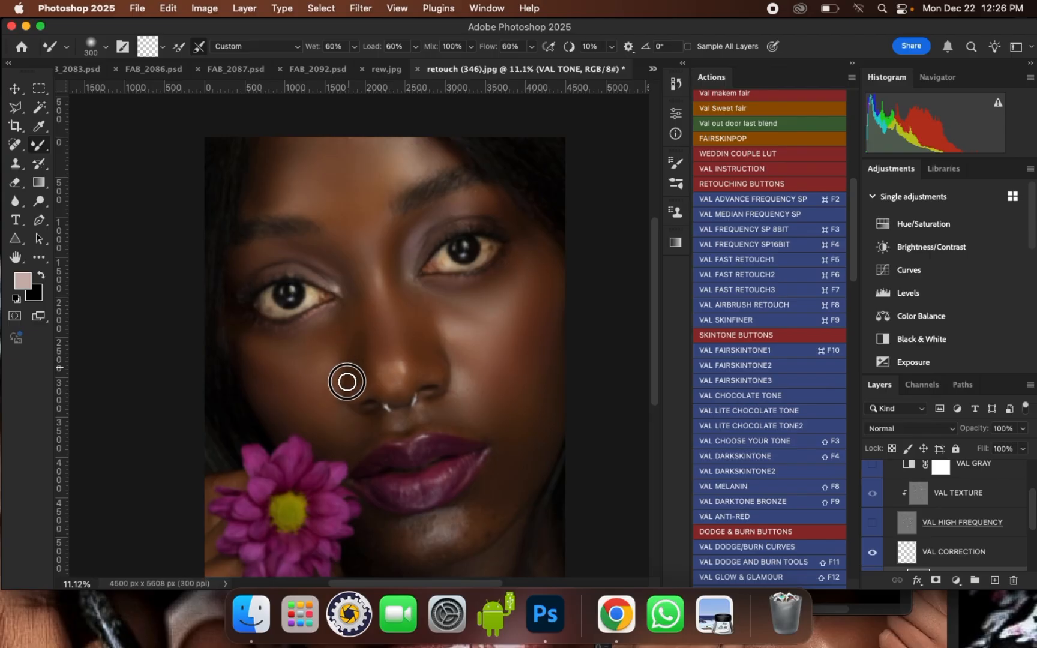
key(bracketright)
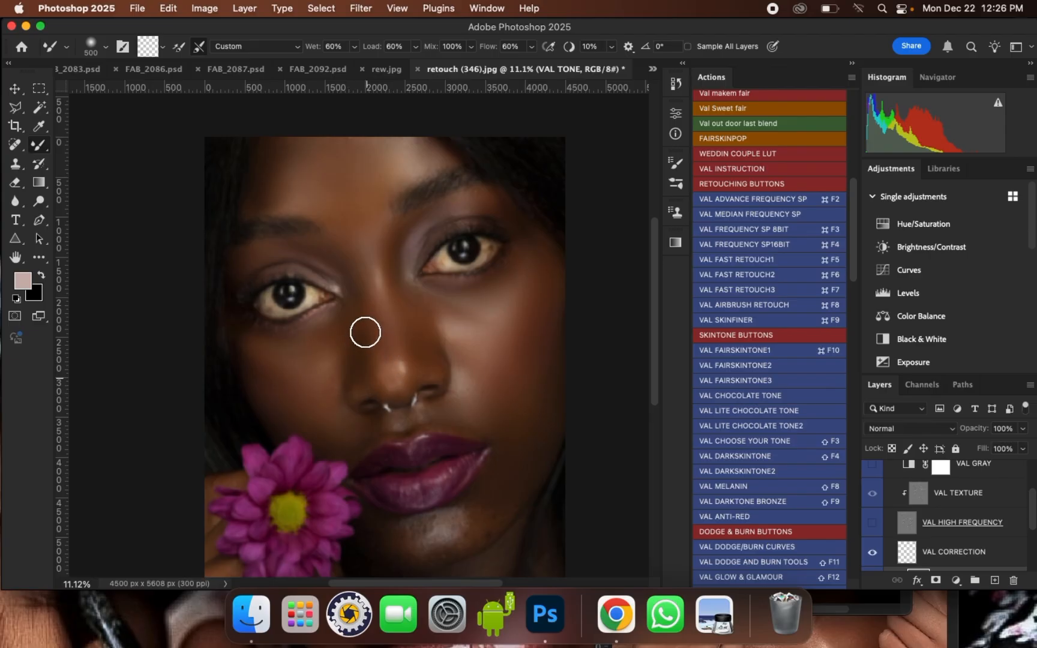
mouse_move(317, 392)
mouse_down()
mouse_move(274, 377)
mouse_move(262, 394)
mouse_move(266, 371)
mouse_up()
mouse_move(271, 328)
mouse_down()
mouse_move(267, 396)
mouse_move(281, 377)
mouse_move(315, 408)
mouse_up()
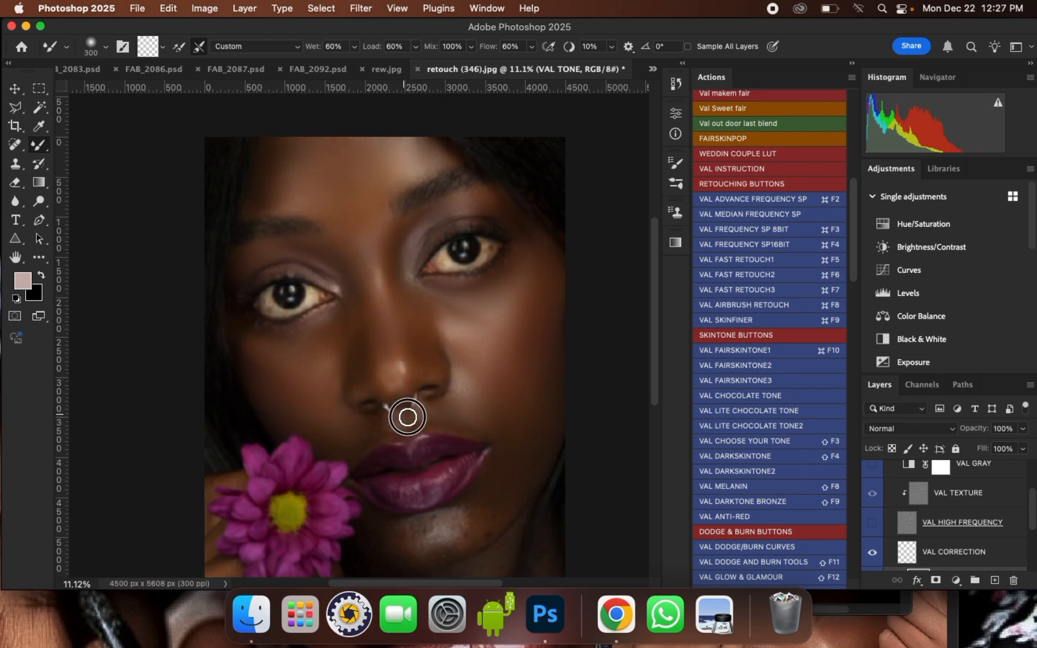
Smooth the skin above the upper lip and the right-hand cheek beside the nose with the Mixer Brush, starting at 300 pixels
mouse_move(428, 416)
mouse_down()
mouse_move(430, 407)
mouse_move(377, 421)
mouse_up()
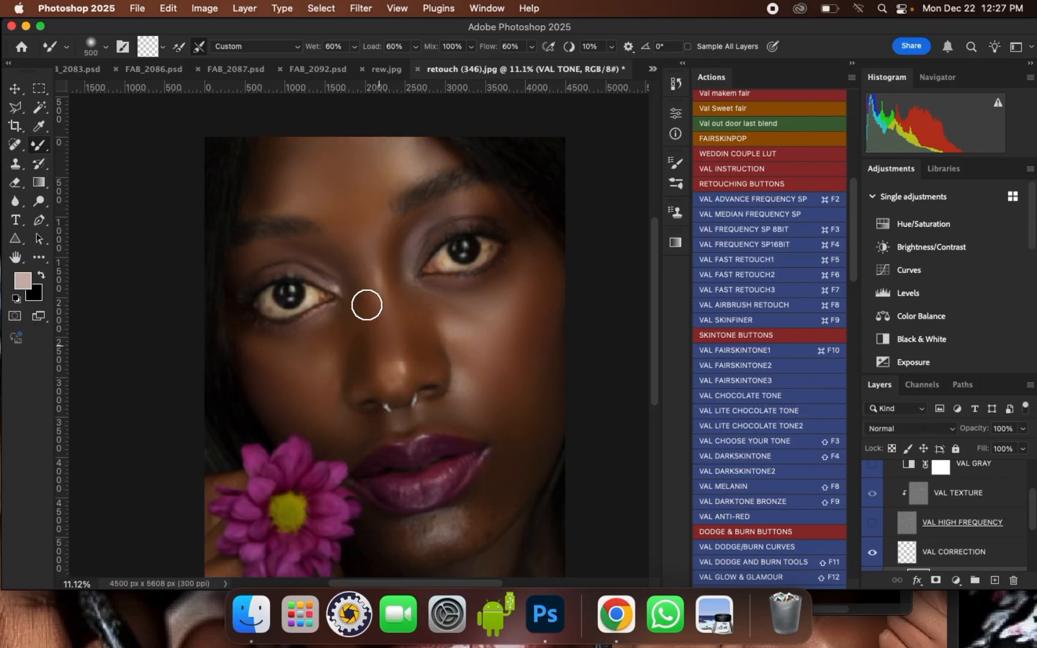
scroll(367, 306, down, 2)
scroll(461, 365, up, 3)
key(bracketright)
key(bracketright)
mouse_move(462, 365)
mouse_down()
mouse_move(458, 402)
mouse_move(451, 363)
mouse_up()
key(bracketleft)
Smooth the chin below the lips and blend it up along the right-hand jaw with a 400 to 600-pixel Mixer Brush
scroll(453, 414, up, 5)
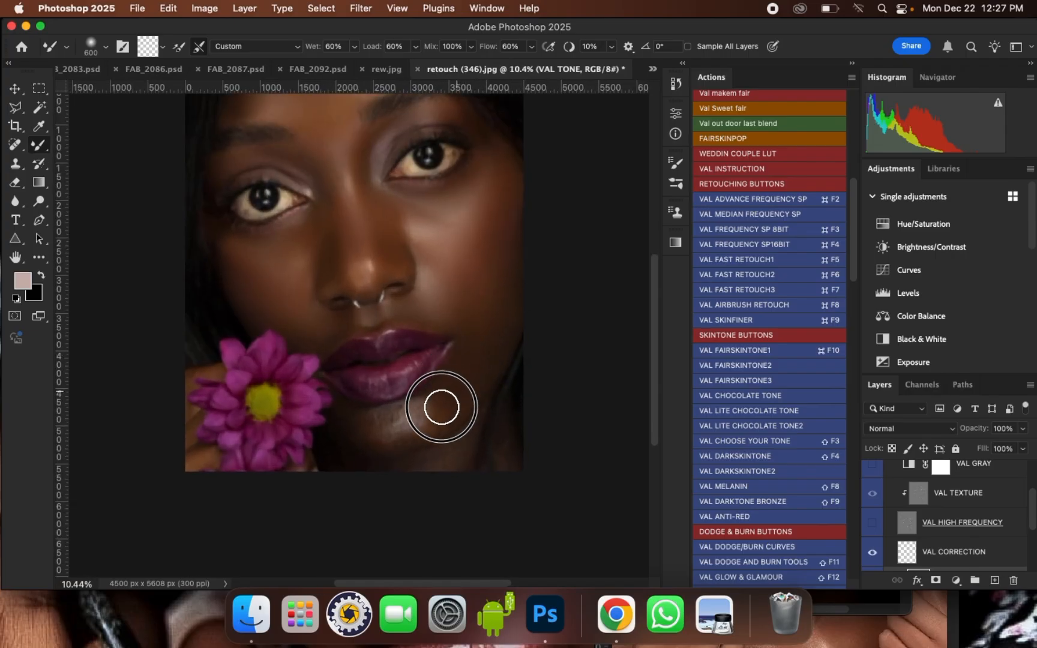
key(bracketright)
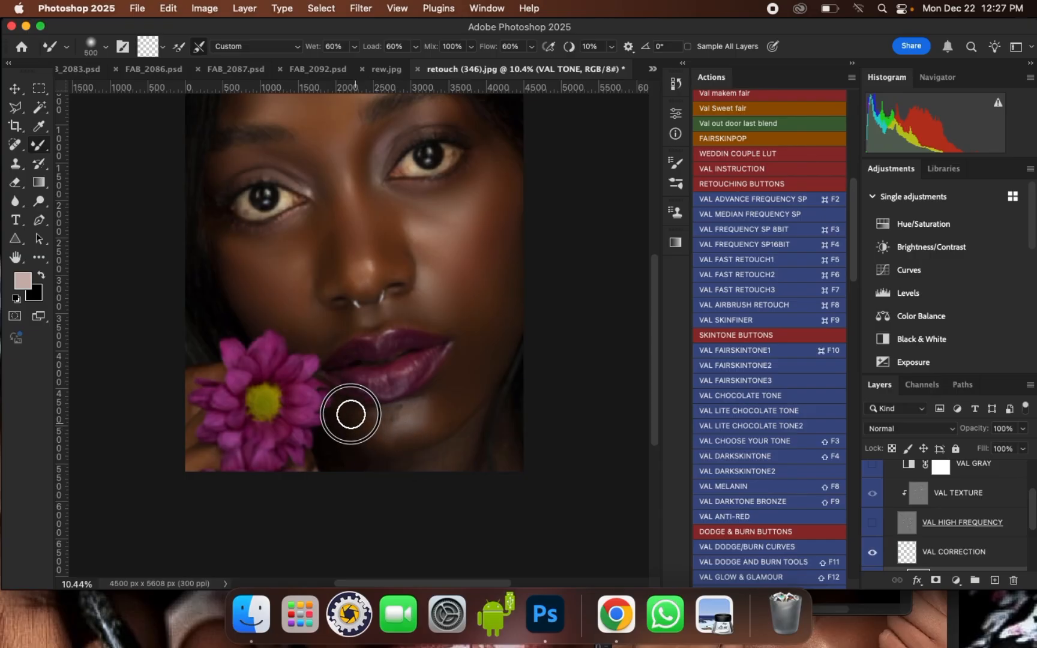
key(bracketright)
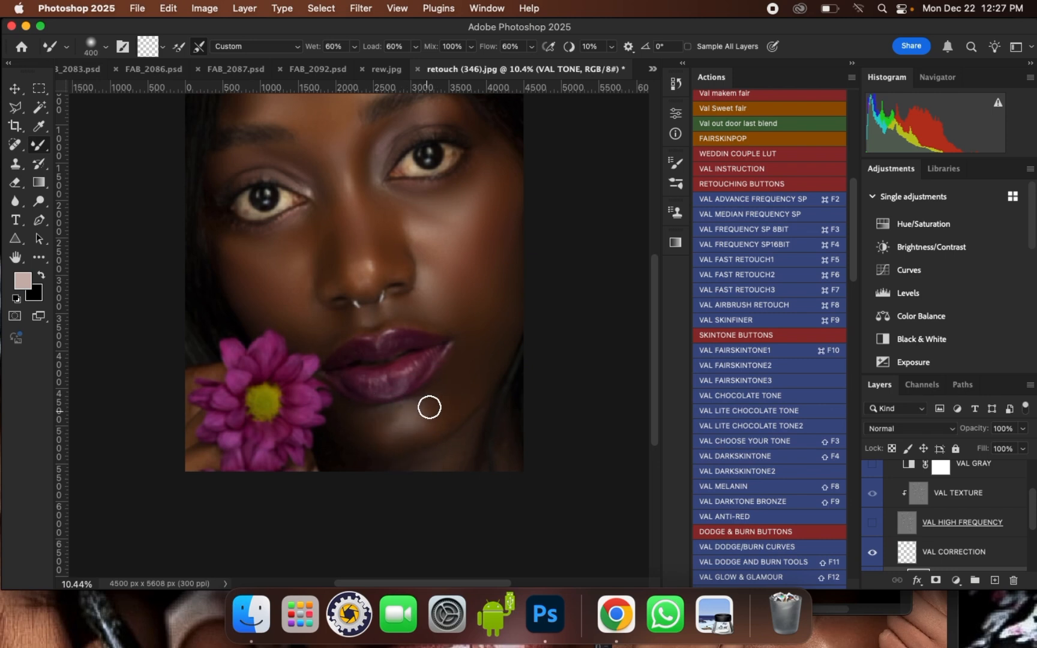
scroll(394, 379, down, 1)
scroll(387, 434, up, 2)
mouse_move(386, 434)
mouse_down()
mouse_move(431, 423)
mouse_move(421, 427)
mouse_move(435, 393)
mouse_move(466, 393)
mouse_move(456, 410)
mouse_move(498, 340)
mouse_up()
Blend the right-hand lower cheek with an 800-pixel Mixer Brush and the chin beside the flower at 400 pixels
key(bracketright)
key(bracketright)
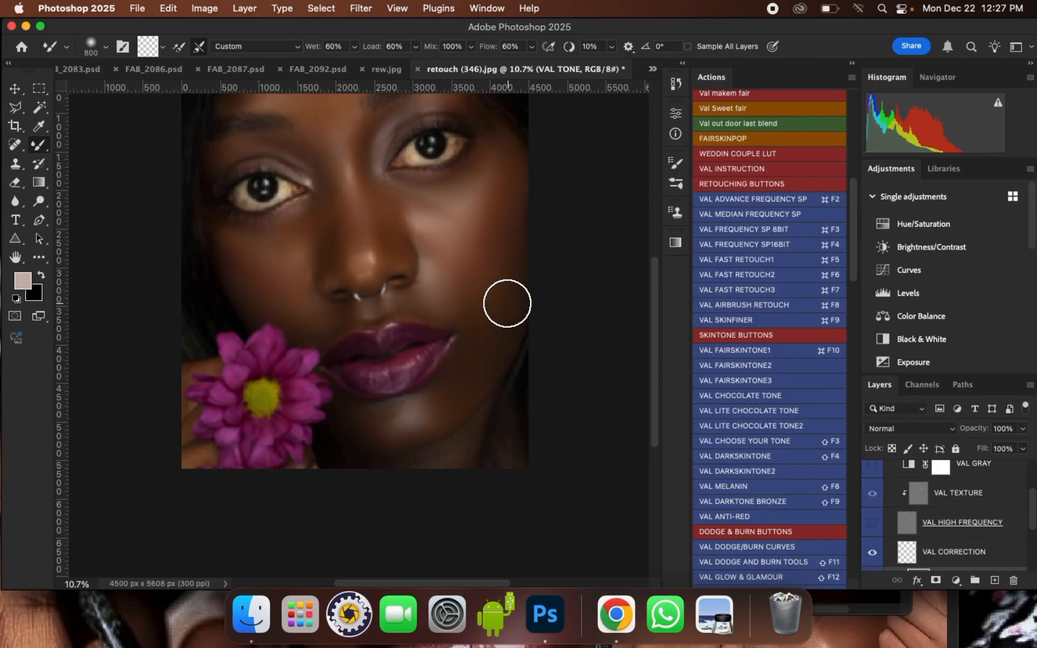
key(bracketleft)
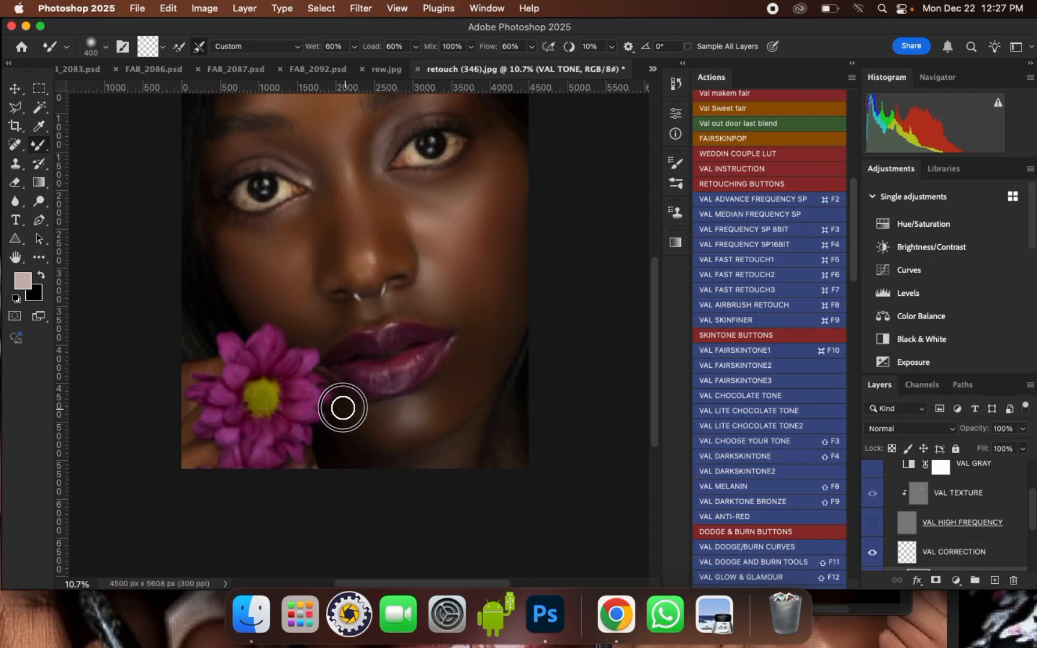
key(bracketright)
scroll(432, 417, up, 2)
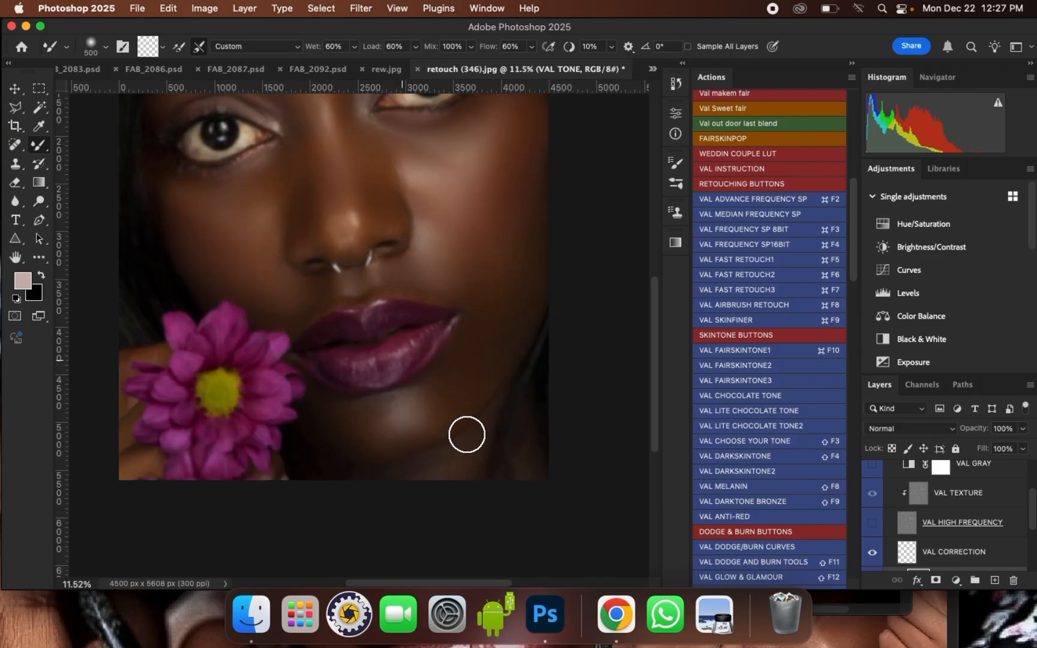
Smooth the neck and the underside of the jaw along the photo's lower edge with a 500 to 600-pixel Mixer Brush
drag(470, 457, 482, 427)
mouse_move(447, 476)
mouse_down()
mouse_move(383, 484)
mouse_move(333, 471)
mouse_move(377, 476)
mouse_up()
key(bracketright)
mouse_move(473, 459)
mouse_down()
mouse_move(535, 445)
mouse_move(489, 433)
mouse_up()
key(bracketleft)
key(bracketleft)
Blend the right-hand side of the chin and the jaw up into the outer cheek with the Mixer Brush
scroll(442, 366, up, 1)
key(bracketright)
key(bracketright)
key(bracketleft)
drag(450, 409, 448, 417)
key(bracketleft)
key(bracketright)
drag(492, 351, 516, 315)
Soften the chin highlight below the lower lip with a larger Mixer Brush, then reduce the brush to 400 pixels
key(bracketright)
key(bracketright)
mouse_move(408, 431)
mouse_down()
mouse_move(398, 445)
mouse_move(423, 411)
mouse_up()
key(bracketleft)
key(bracketleft)
key(bracketleft)
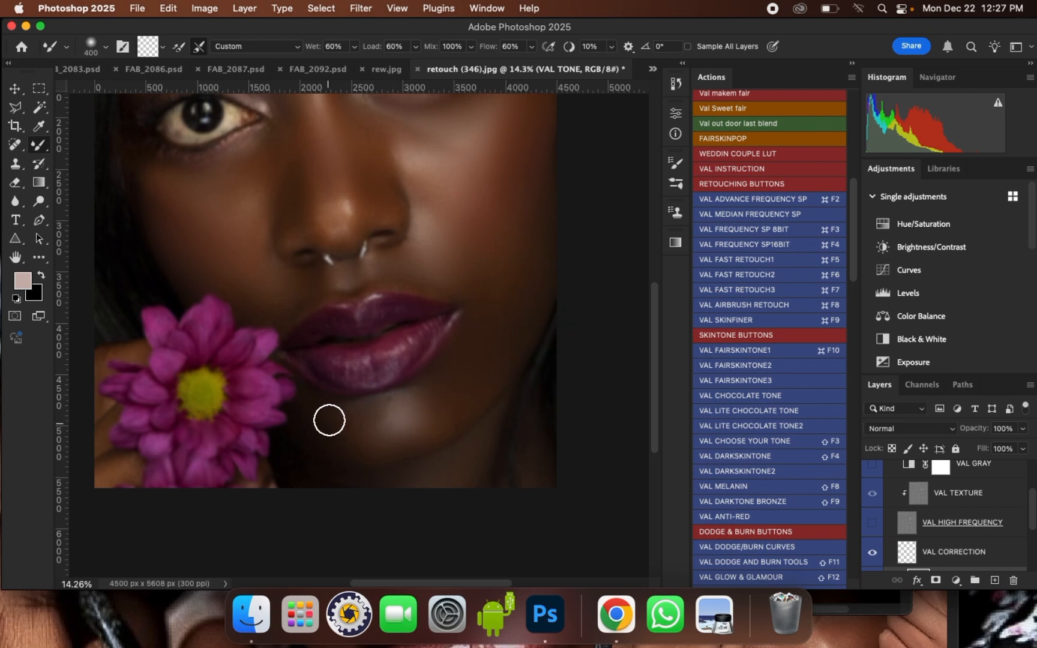
Blend the chin highlight into the shadowed side near the flower, finishing with a 400-pixel Mixer Brush
key(bracketright)
key(bracketright)
click(377, 423)
click(392, 434)
click(425, 401)
key(bracketleft)
drag(319, 426, 331, 438)
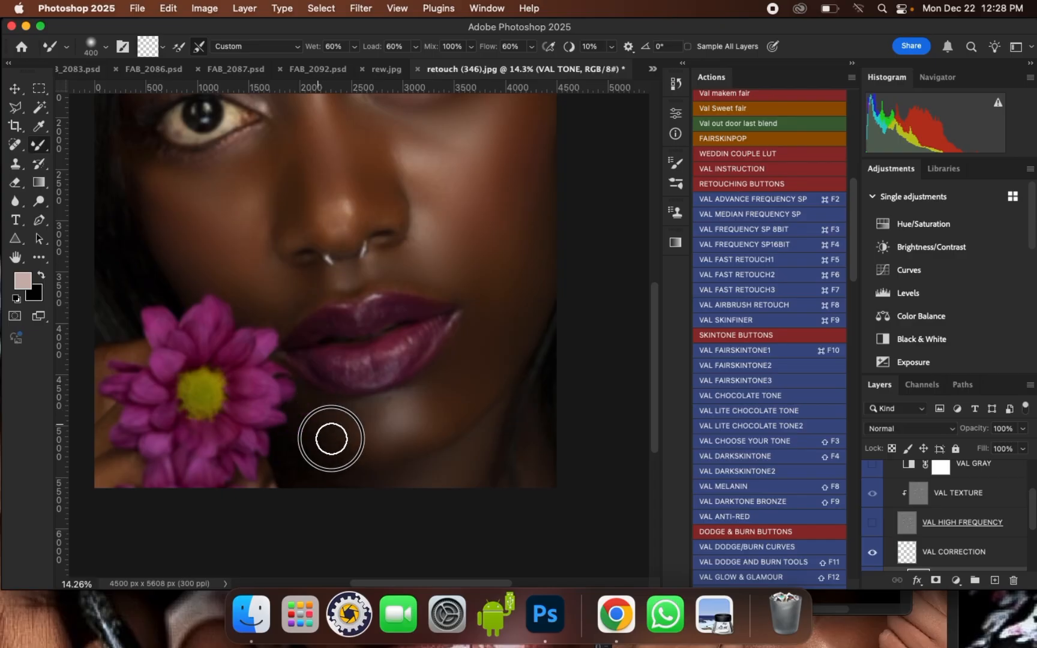
Blend the chin into the jaw and the lower outer cheek with a 600-pixel Mixer Brush
scroll(382, 462, down, 1)
key(bracketright)
scroll(489, 324, up, 1)
key(bracketright)
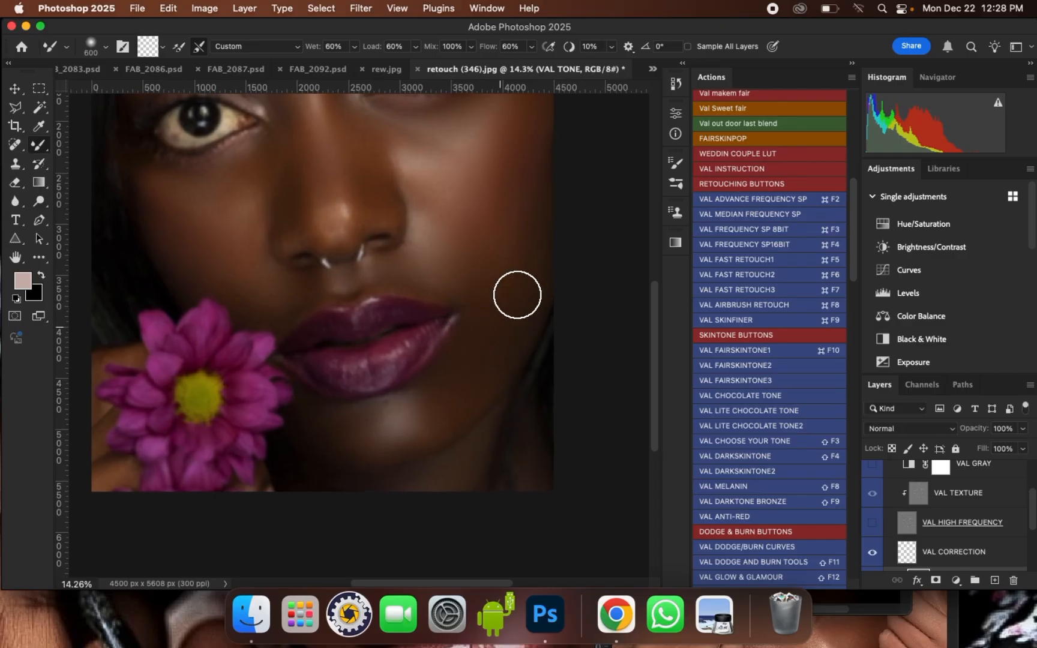
Smooth the skin between the nose and the upper lip with a 250 to 300-pixel Mixer Brush
key(bracketleft)
key(bracketleft)
scroll(435, 276, up, 1)
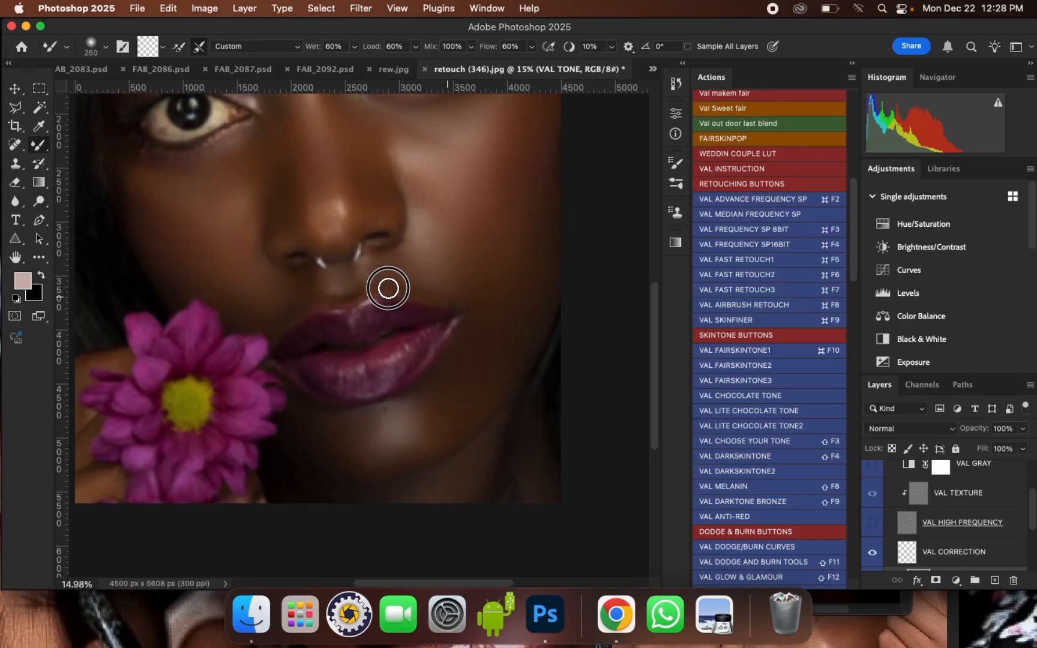
key(bracketright)
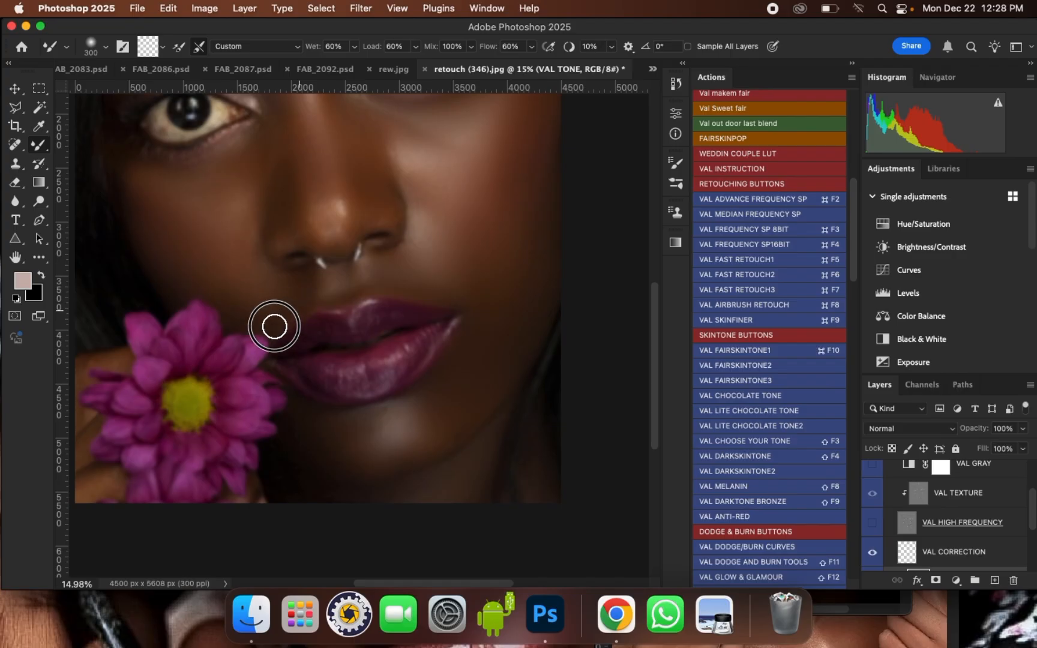
Blend the skin around the mouth and the bright cheek beside the nose, enlarging the Mixer Brush from 500 to 900 pixels
key(bracketright)
key(bracketright)
key(bracketright)
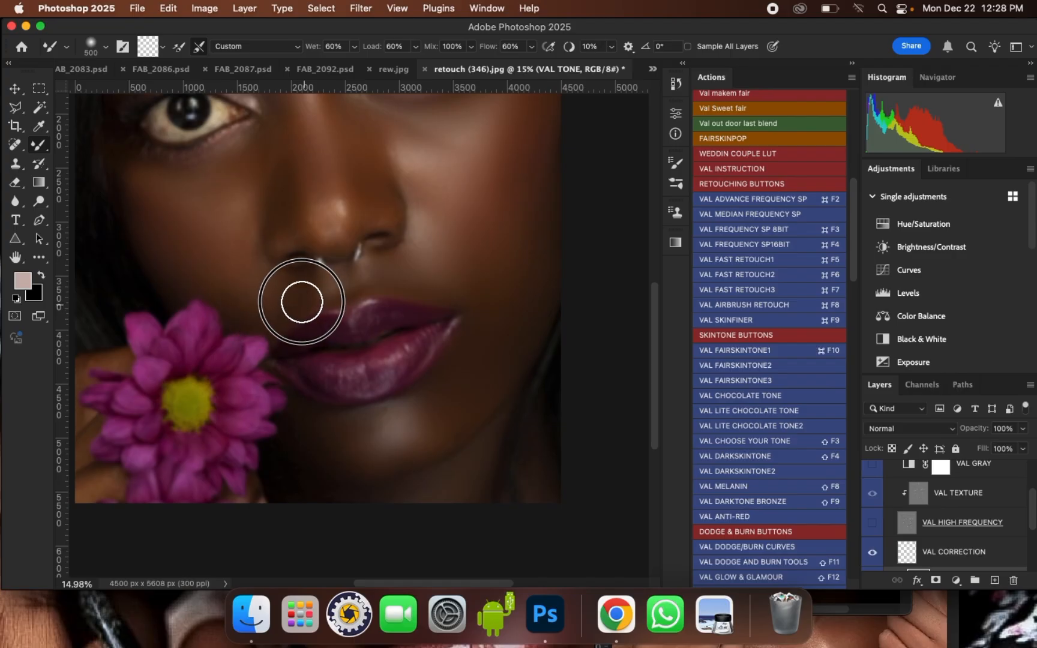
key(bracketright)
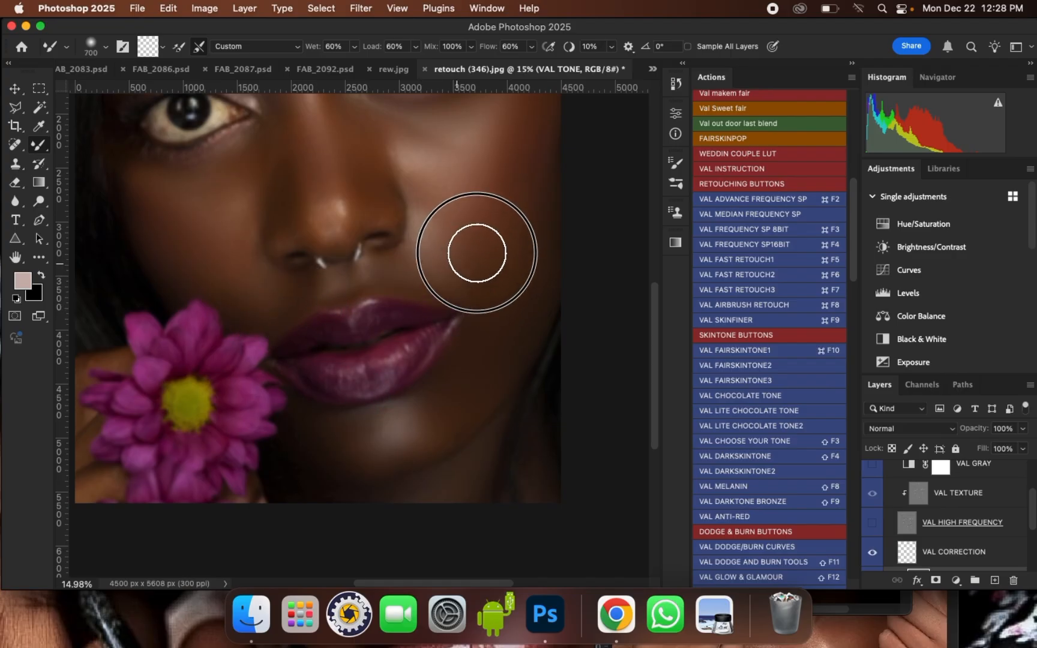
key(bracketright)
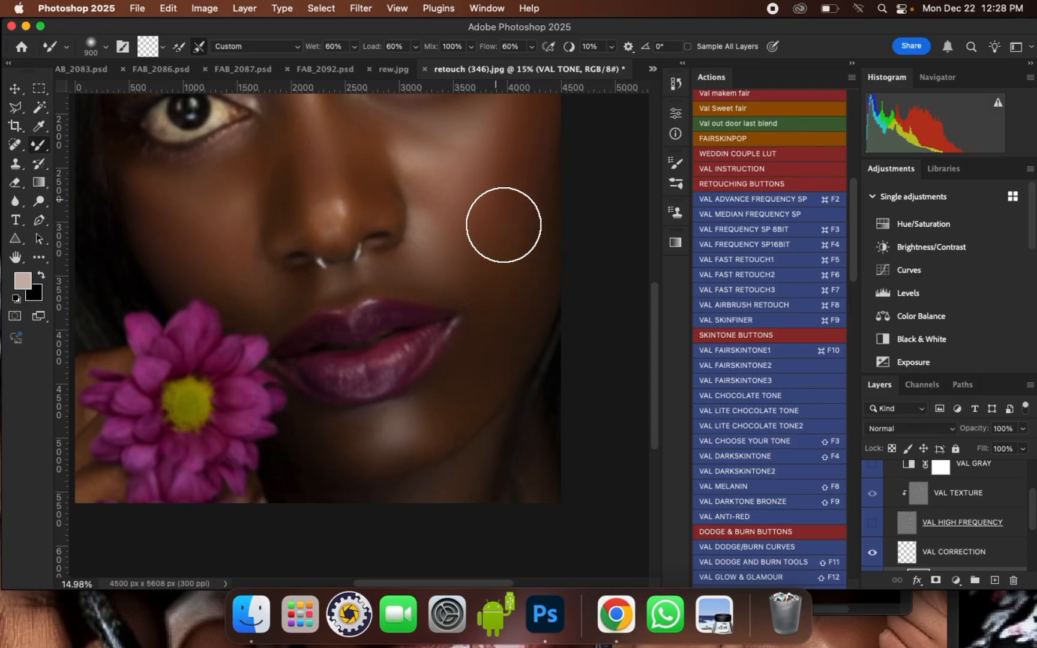
Soften the bright cheek and the area below its eye with an 800 to 600-pixel Mixer Brush
scroll(494, 272, down, 3)
scroll(509, 186, up, 1)
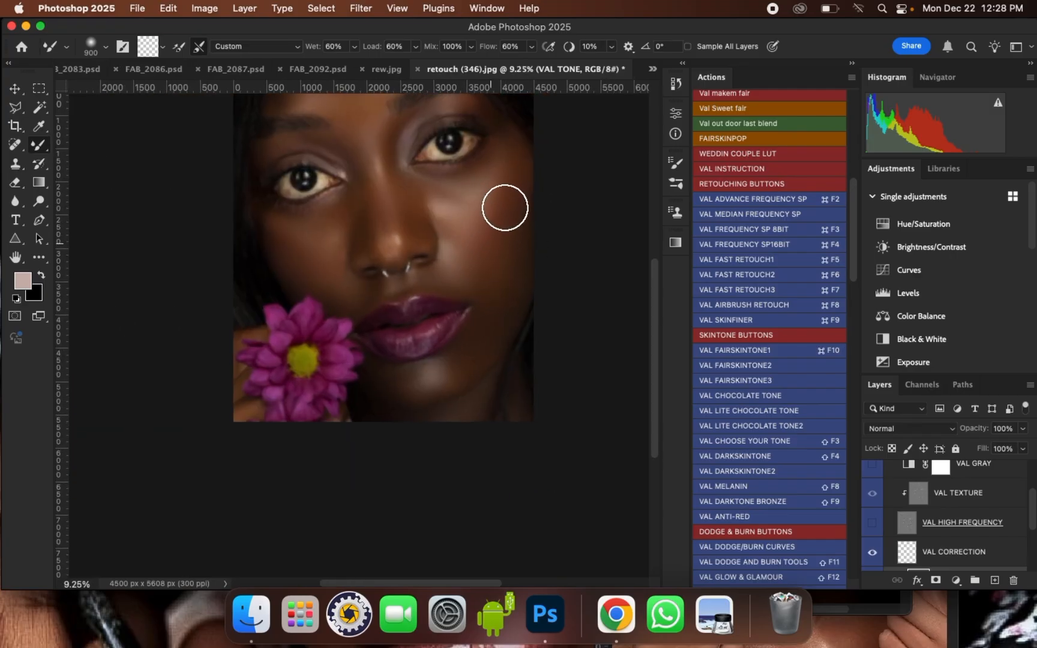
scroll(498, 224, up, 1)
key(bracketleft)
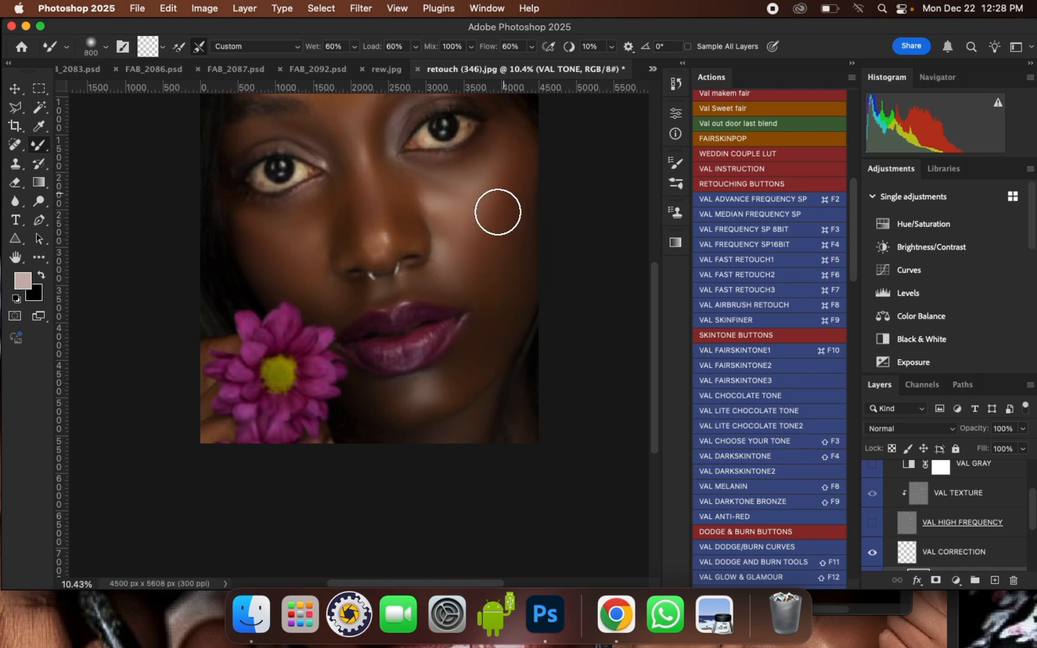
key(bracketleft)
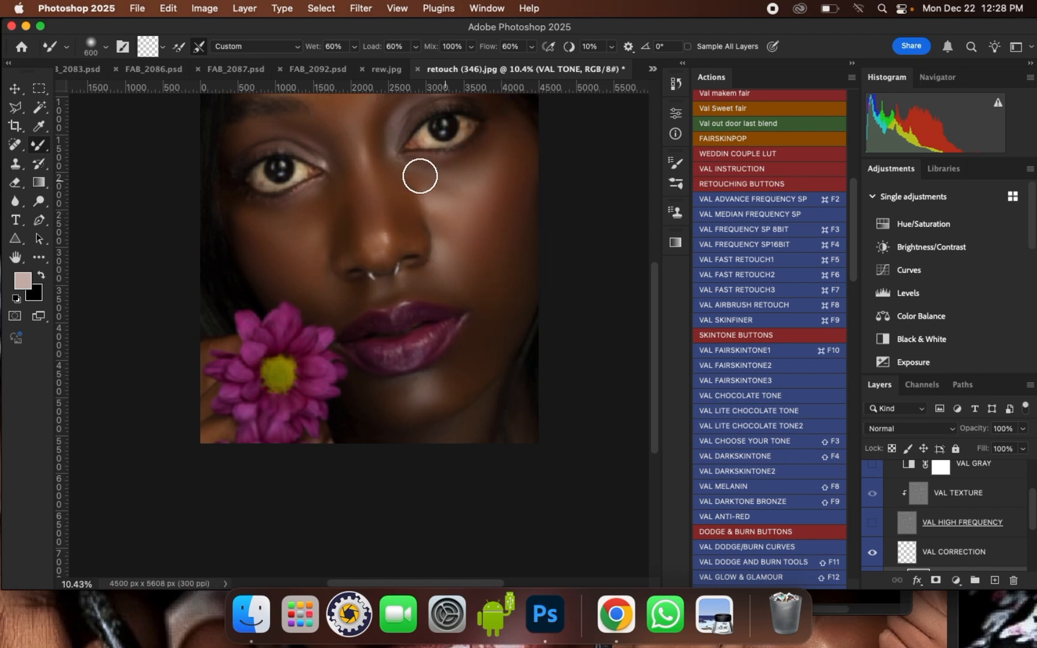
scroll(420, 176, up, 2)
key(bracketleft)
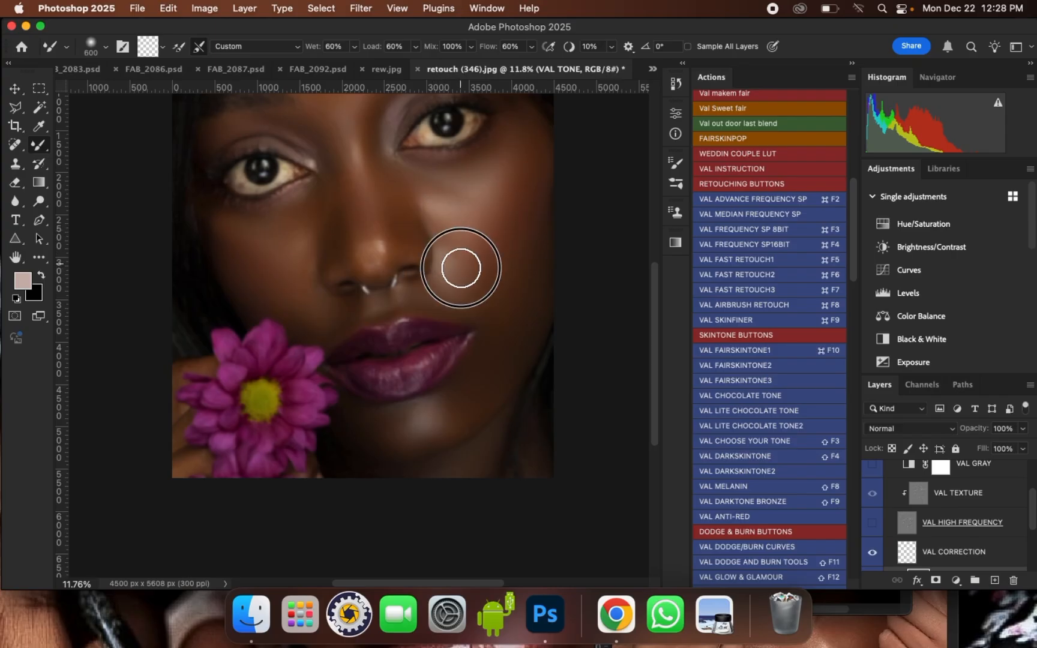
Blend the bright cheek's highlight up towards the temple with a 700 to 900-pixel Mixer Brush
drag(473, 243, 489, 201)
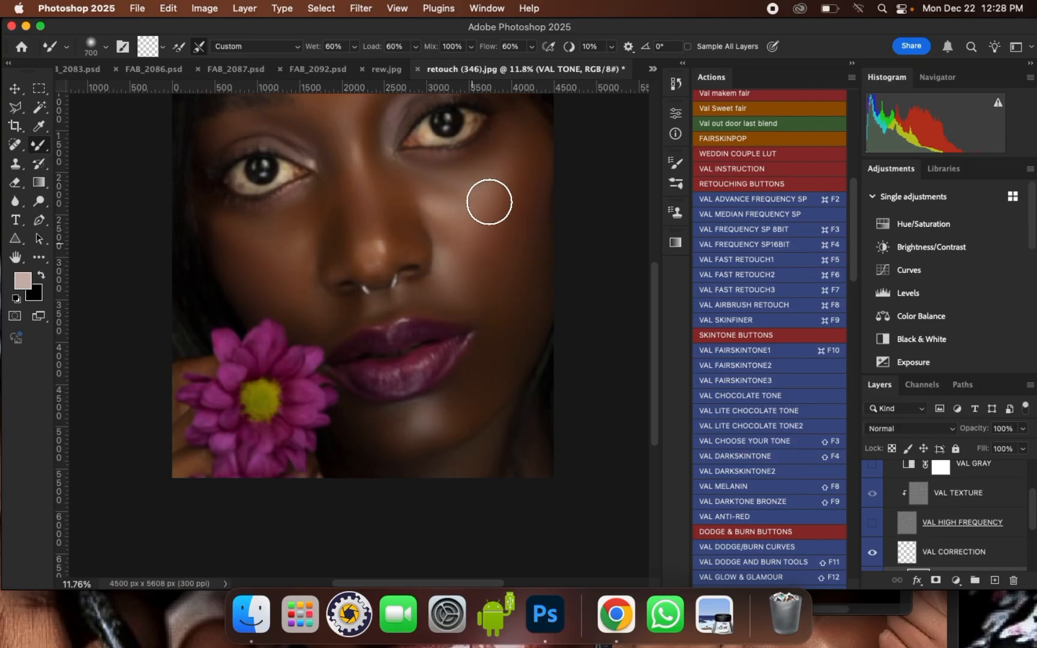
key(bracketleft)
key(bracketleft)
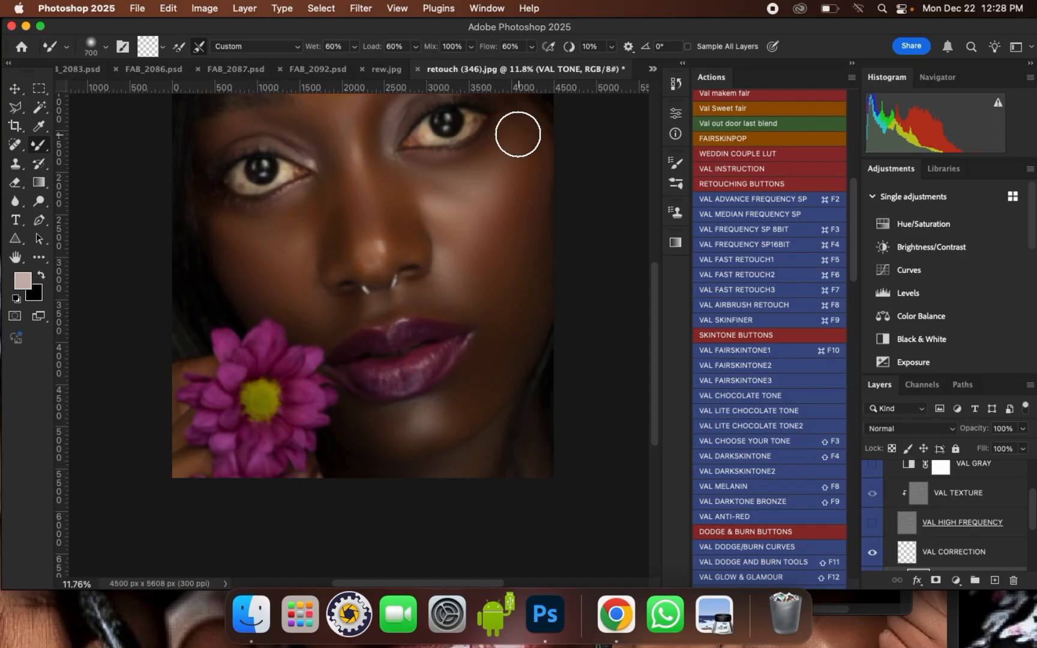
key(bracketright)
scroll(553, 298, down, 1)
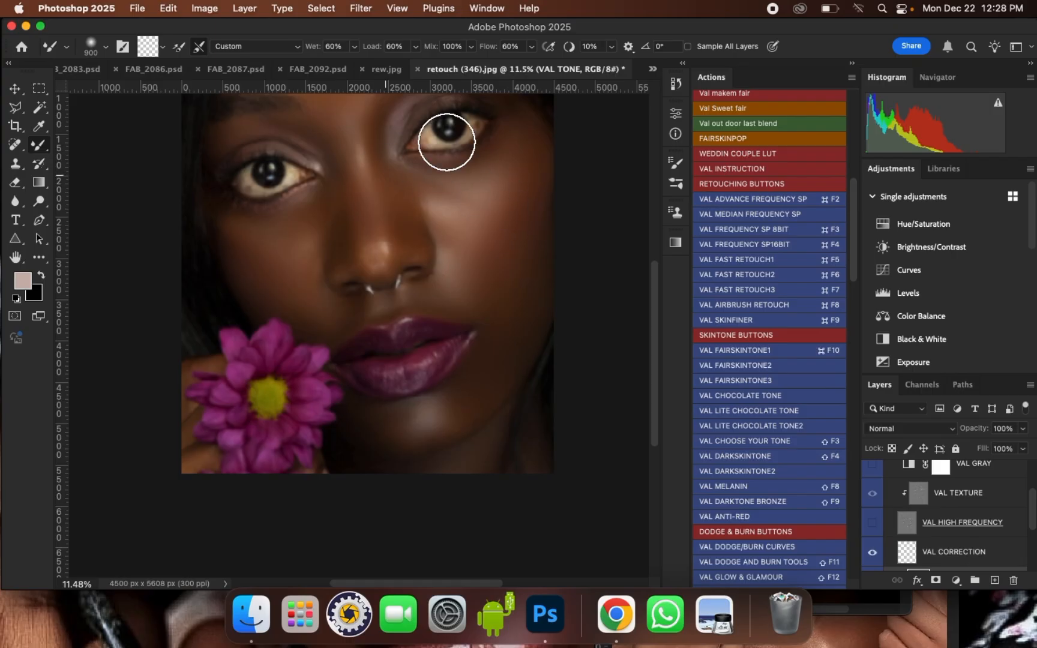
Show the VAL HIGH FREQUENCY layer and examine the skin texture over the smoothed tones of the whole face
scroll(457, 430, down, 5)
scroll(431, 254, up, 3)
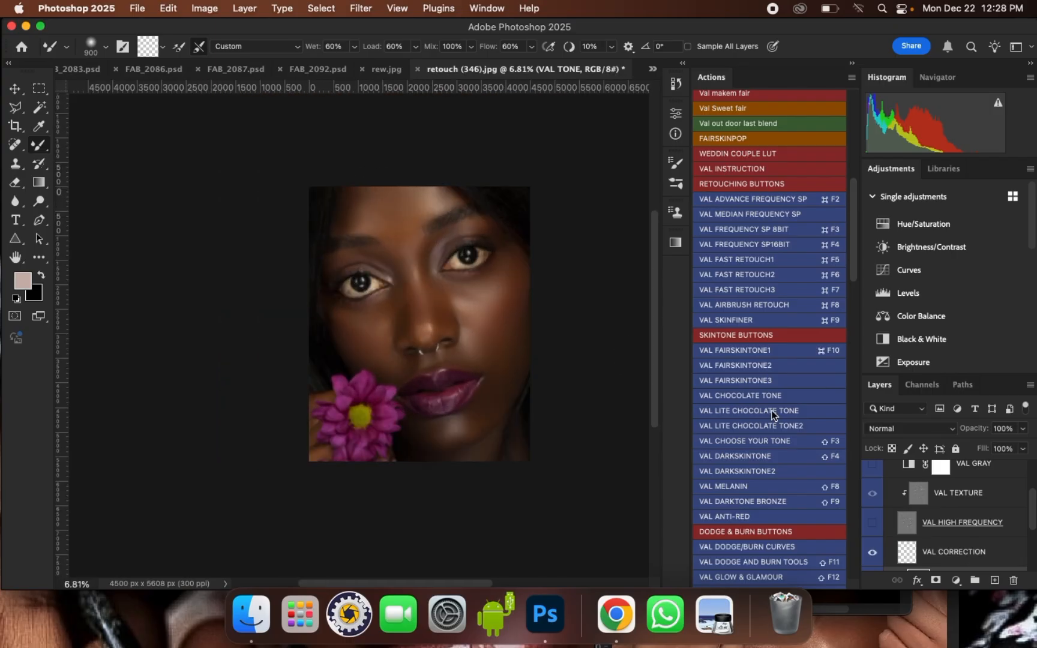
click(873, 523)
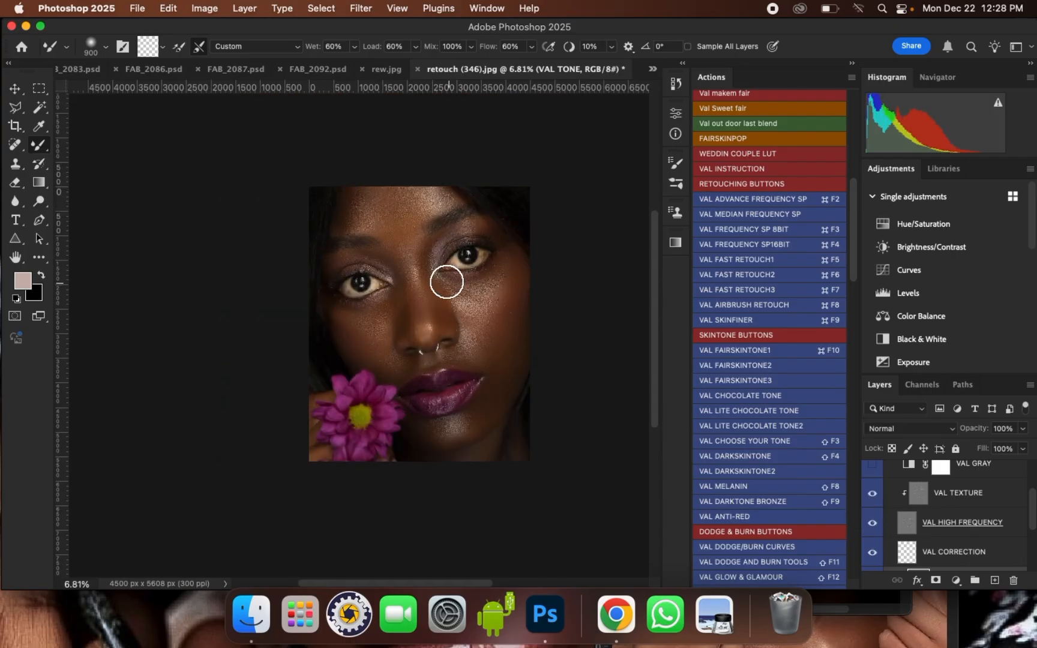
scroll(447, 282, up, 2)
scroll(442, 344, up, 1)
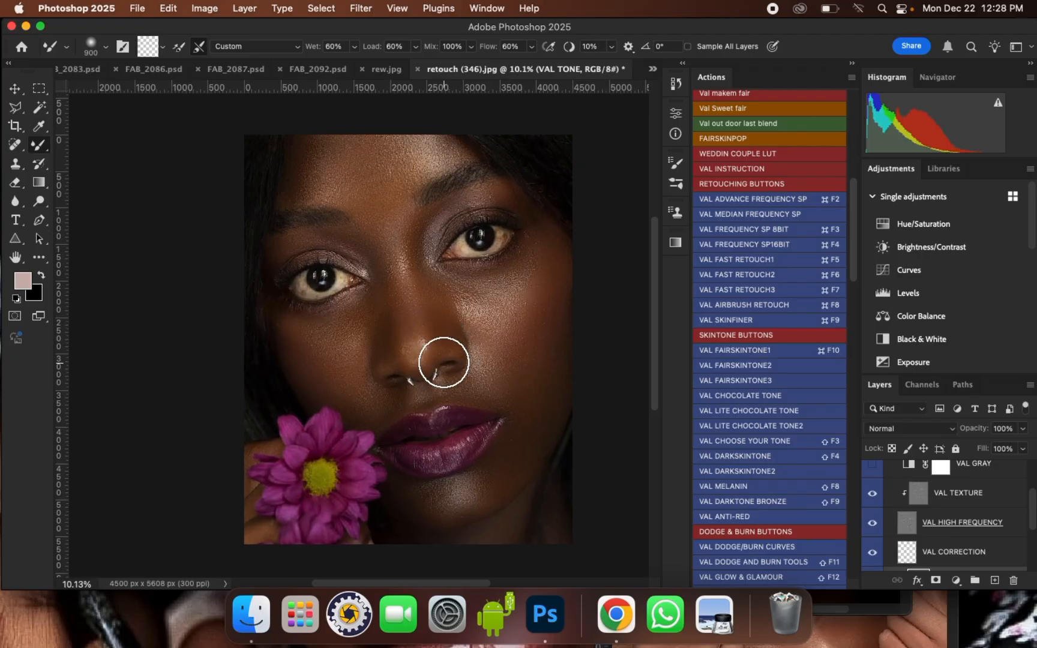
scroll(894, 487, up, 2)
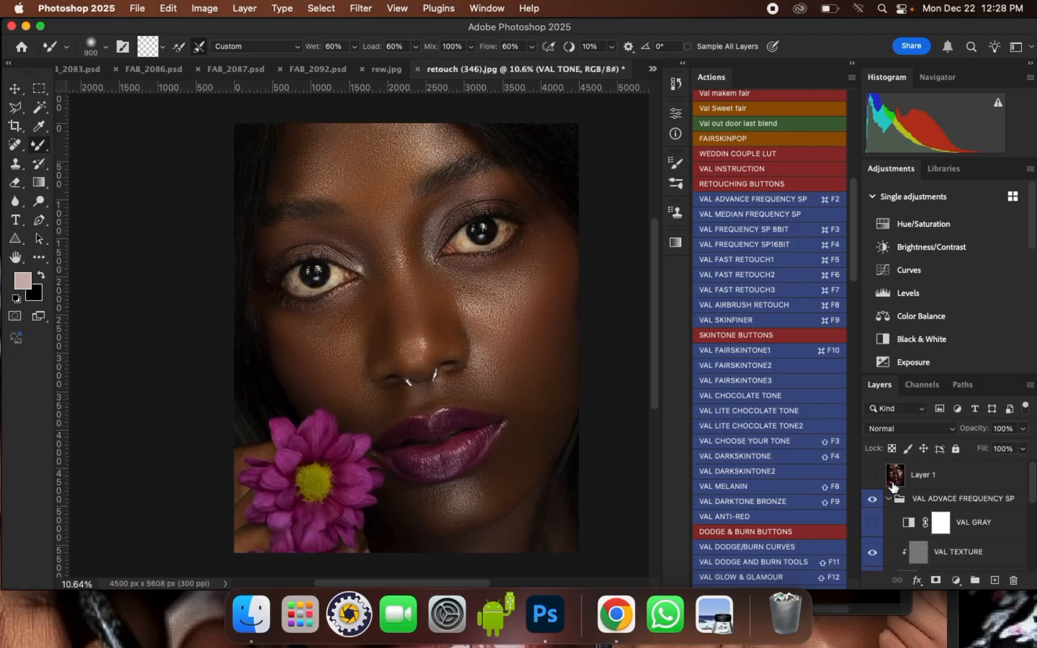
Toggle the VAL ADVACE FREQUENCY SP group to compare before and after, then hide the VAL HIGH FREQUENCY layer again
click(873, 500)
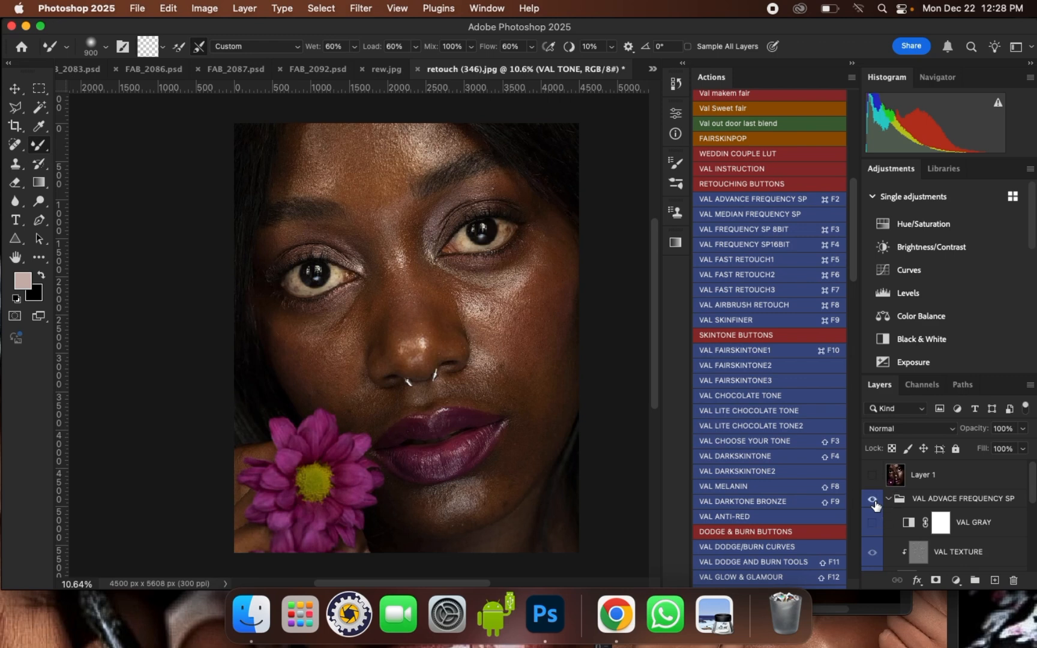
click(874, 503)
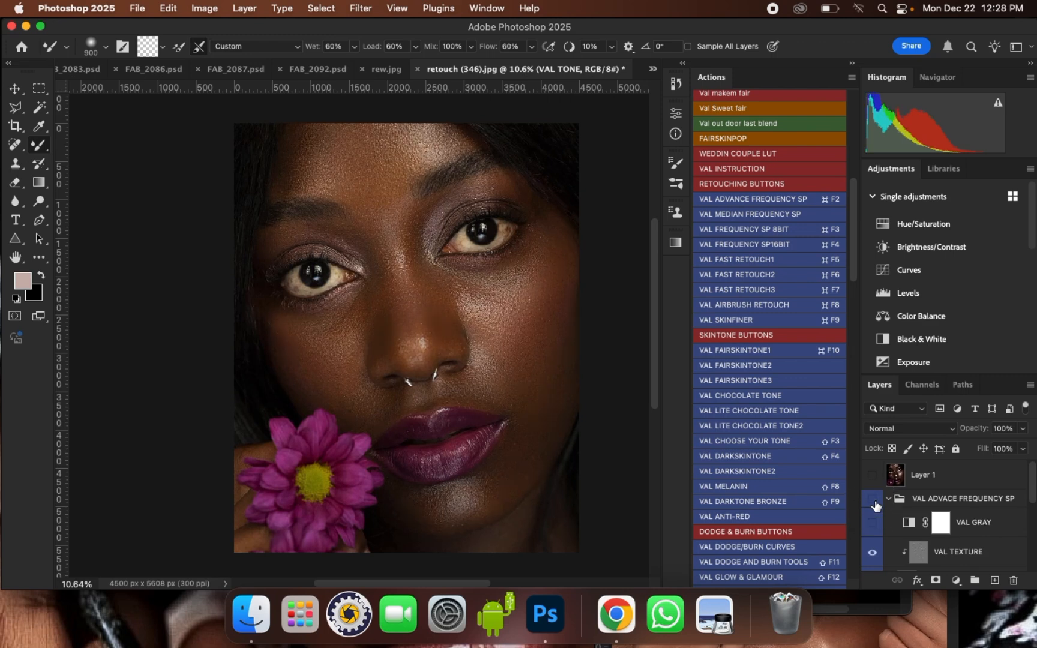
click(874, 503)
click(874, 504)
click(875, 503)
click(874, 503)
click(874, 503)
click(874, 503)
click(874, 503)
click(874, 503)
scroll(877, 546, down, 2)
click(873, 526)
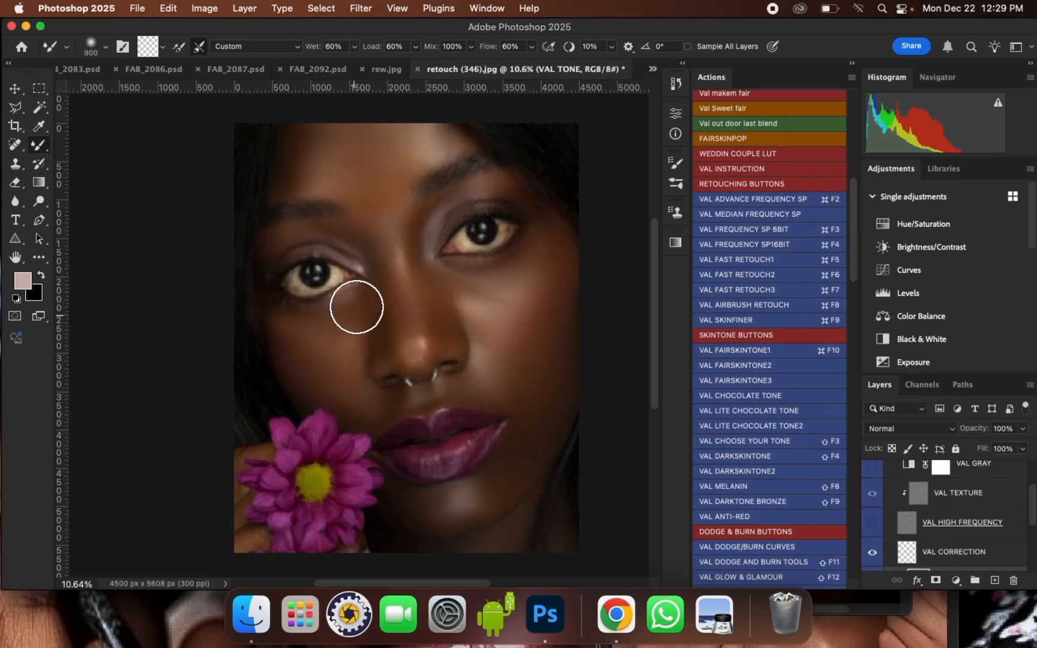
Smooth the shadowed cheek above the flower, below the eye, with a Mixer Brush of about 700 pixels
scroll(252, 302, up, 1)
key(bracketleft)
key(bracketleft)
mouse_move(281, 315)
mouse_down()
mouse_move(329, 346)
mouse_move(352, 338)
mouse_up()
key(bracketright)
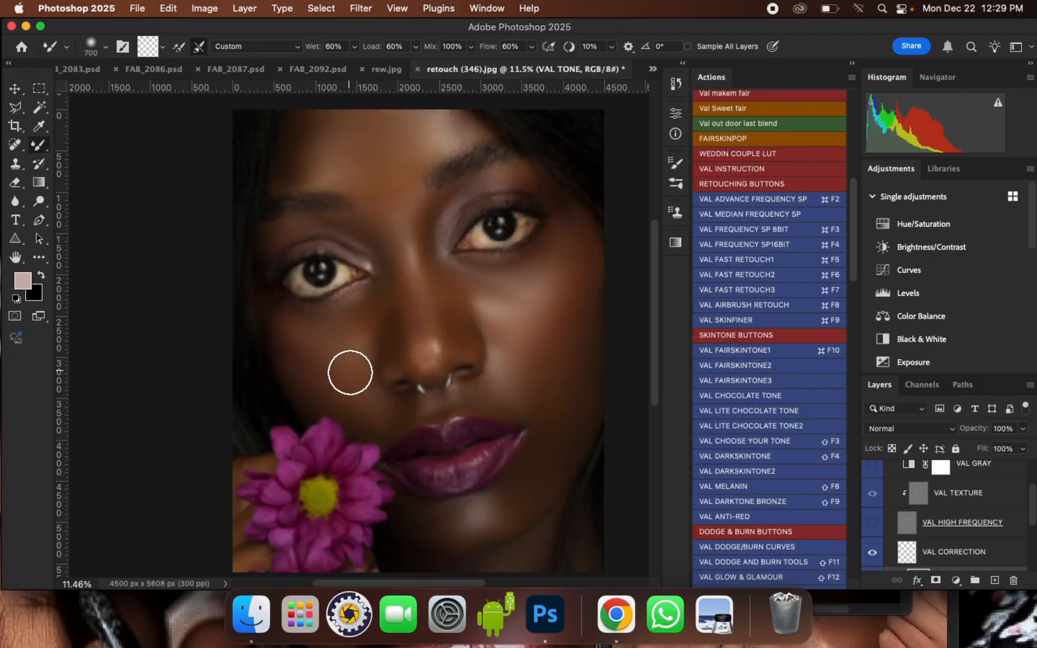
Smooth the highlights and texture of the lower lip with a 250 to 400-pixel Mixer Brush
key(bracketleft)
key(bracketleft)
scroll(487, 473, up, 3)
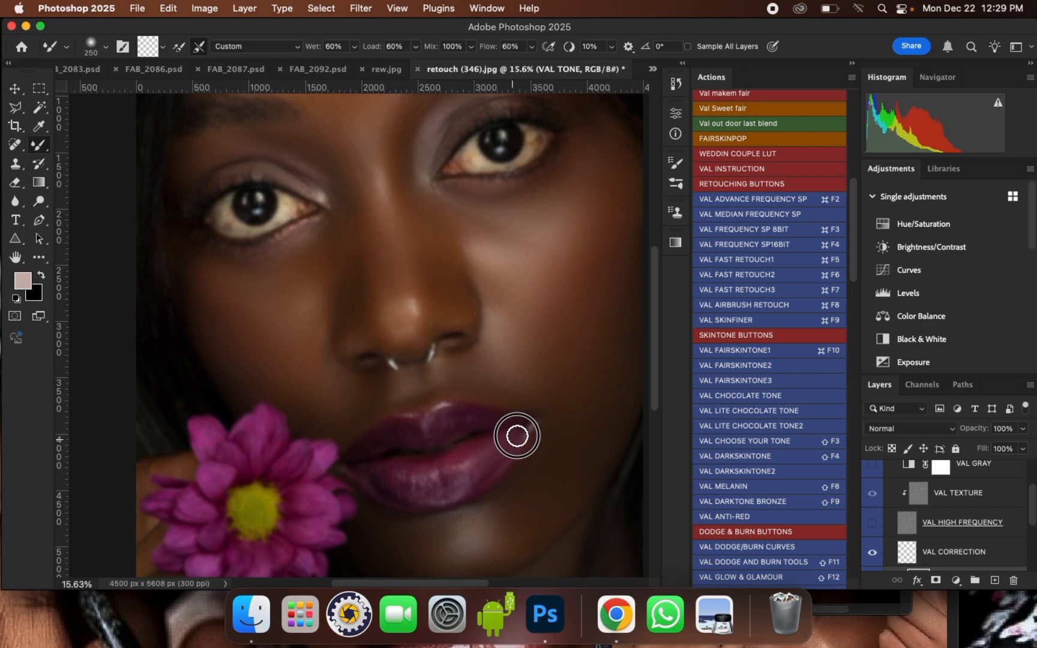
key(bracketright)
key(bracketright)
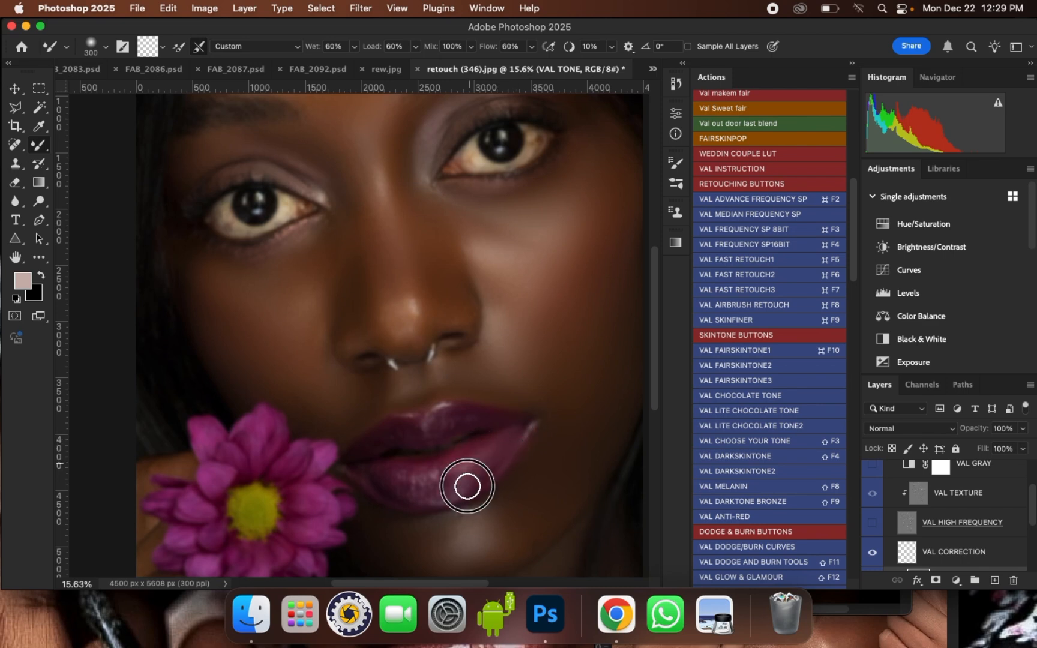
key(bracketleft)
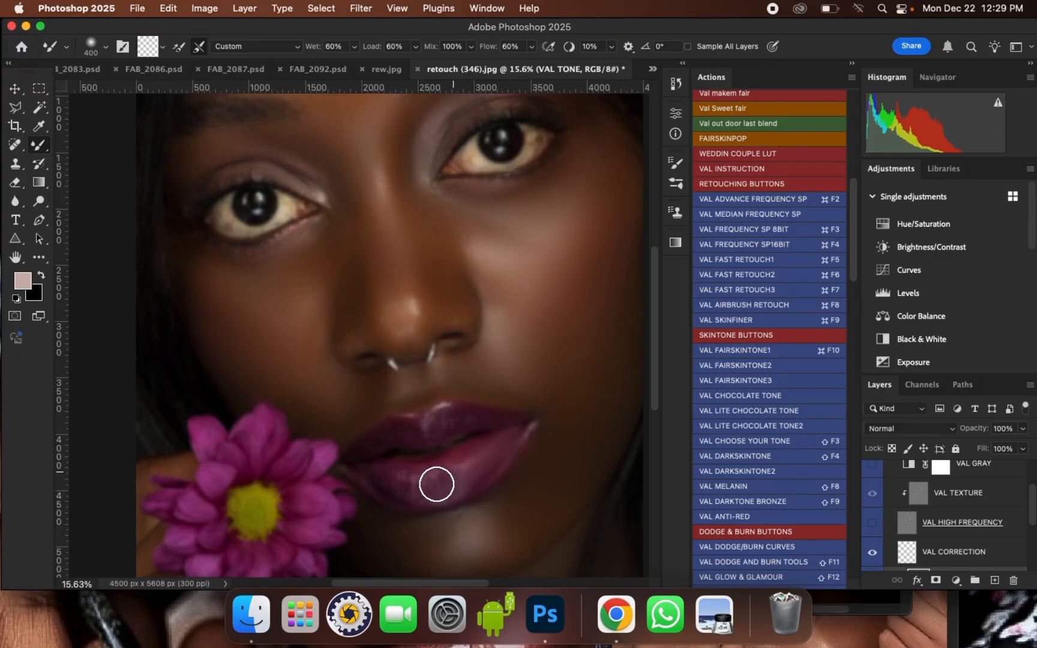
mouse_move(423, 481)
mouse_down()
mouse_move(438, 484)
mouse_move(373, 477)
mouse_move(386, 490)
mouse_up()
key(bracketright)
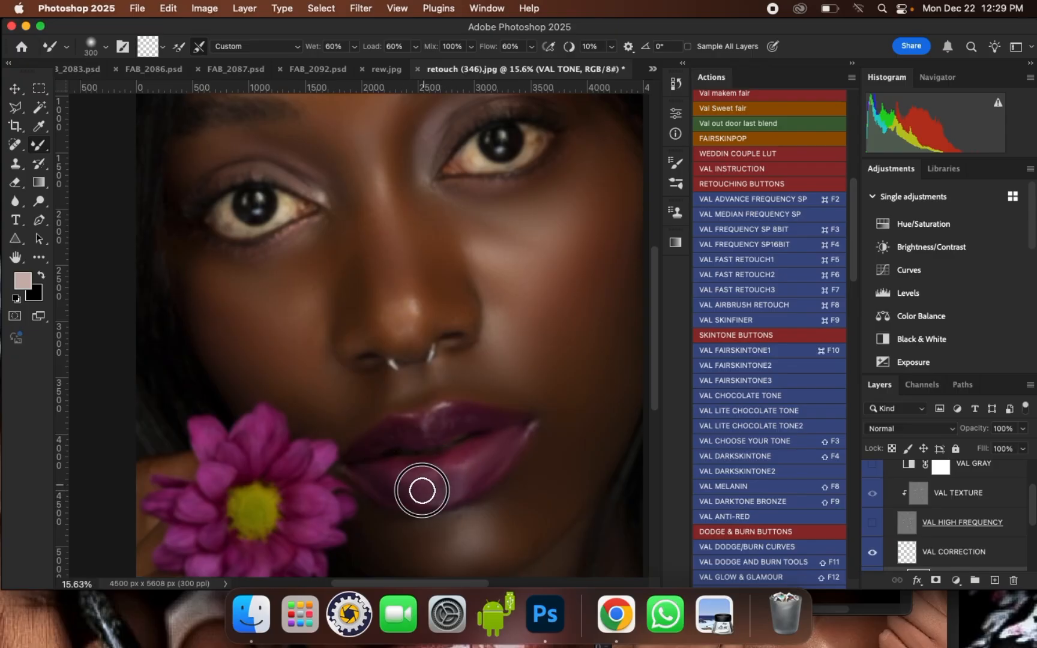
drag(496, 448, 479, 472)
key(bracketleft)
drag(479, 472, 478, 473)
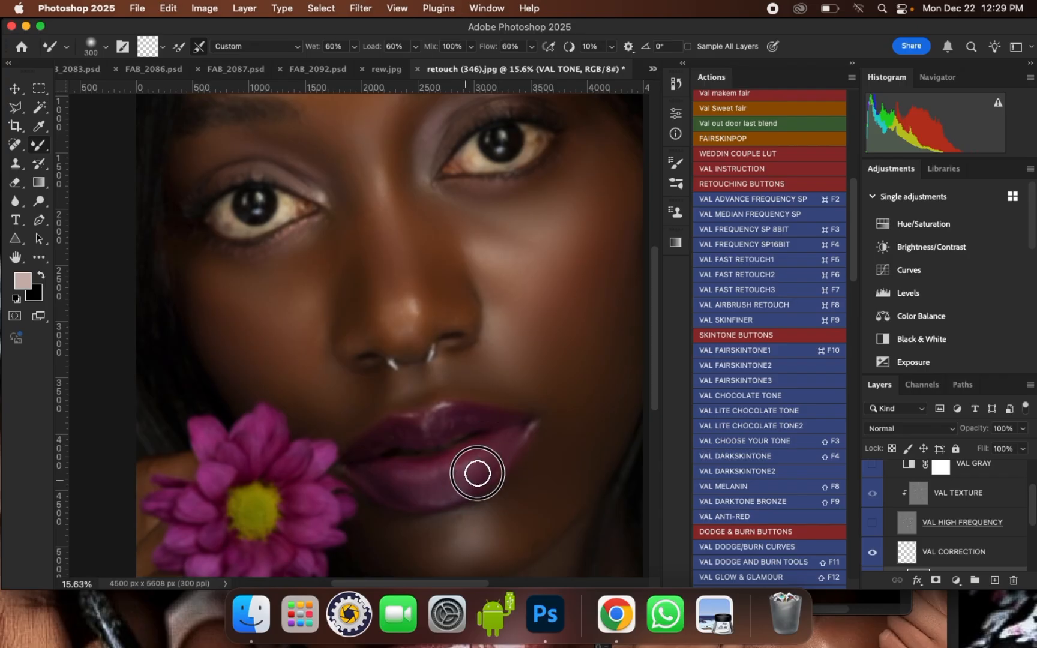
Blend the upper lip and the outer mouth corner with a 250-pixel Mixer Brush
mouse_move(485, 420)
mouse_down()
mouse_move(446, 427)
mouse_move(486, 419)
mouse_up()
scroll(389, 441, up, 1)
mouse_move(382, 441)
mouse_down()
mouse_move(368, 452)
mouse_move(403, 437)
mouse_move(378, 446)
mouse_up()
drag(443, 419, 436, 425)
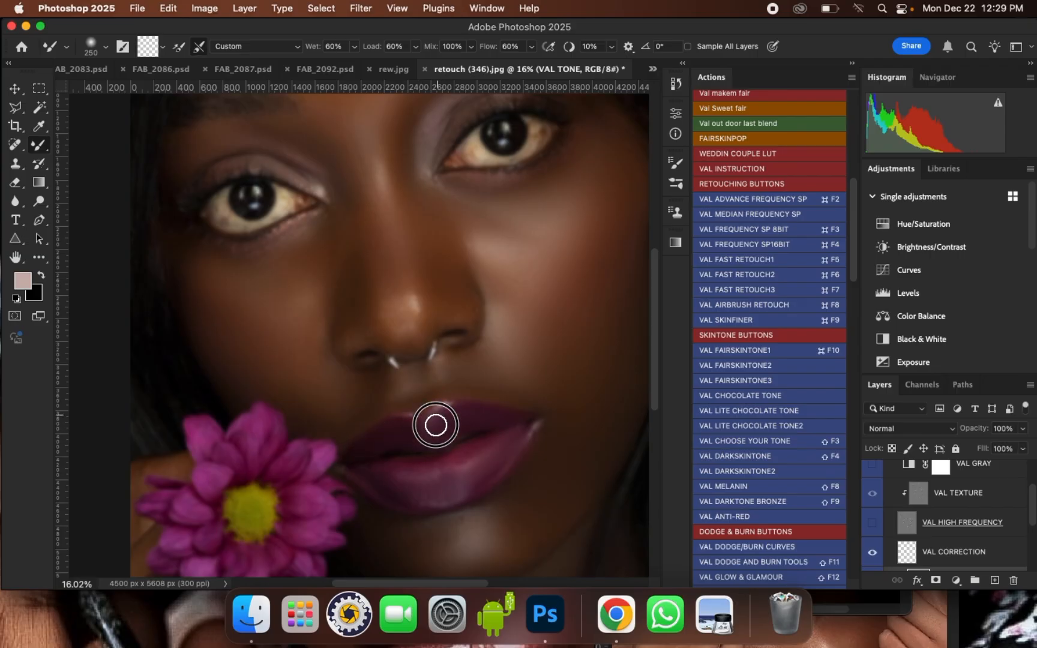
scroll(414, 491, down, 2)
scroll(551, 422, up, 2)
mouse_move(551, 422)
mouse_down()
mouse_move(532, 454)
mouse_move(538, 410)
mouse_move(528, 409)
mouse_up()
Soften the chin just below the lower lip with a 400 to 600-pixel Mixer Brush
key(bracketright)
key(bracketright)
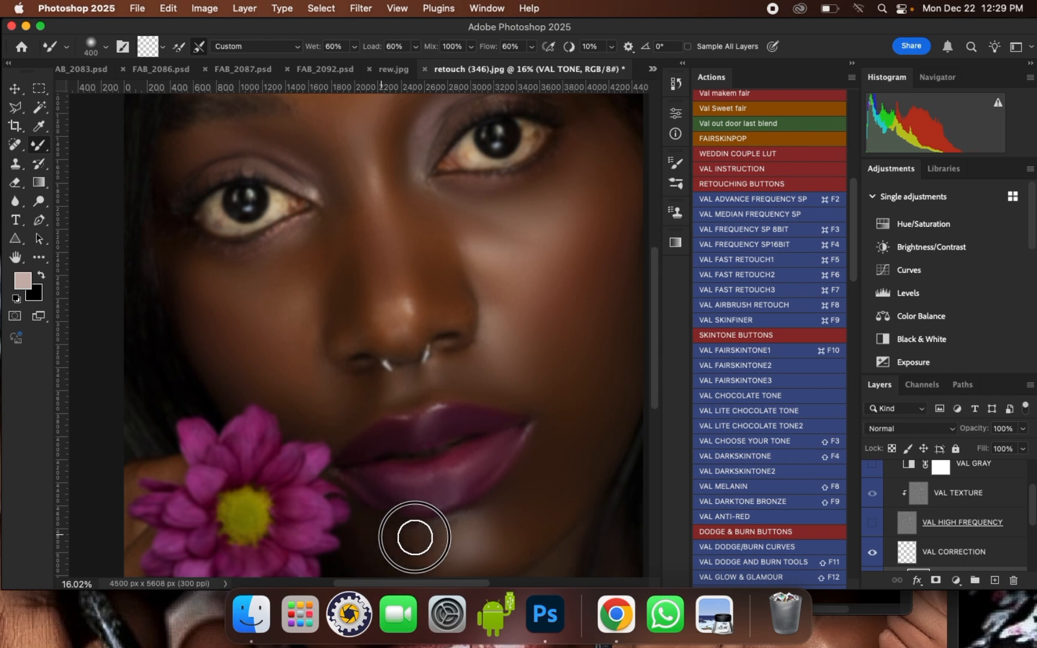
key(bracketright)
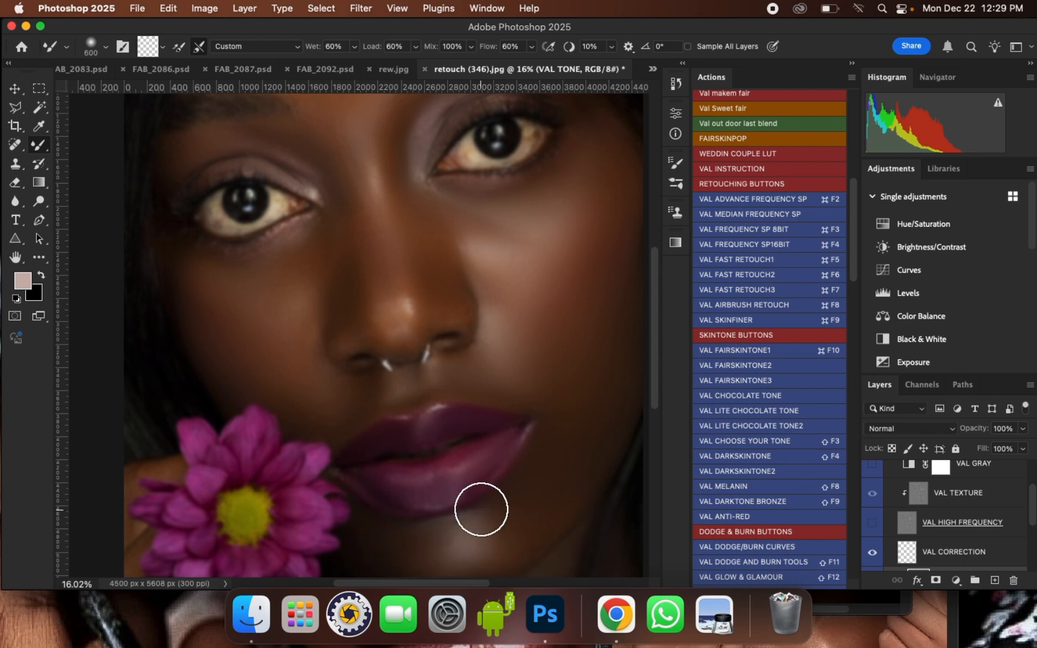
scroll(481, 510, down, 2)
scroll(418, 300, up, 2)
Blend the nose bridge, its shadowed side and the edge of the nostril with a Mixer Brush of about 400 pixels
key(bracketleft)
key(bracketleft)
click(441, 308)
click(412, 225)
drag(412, 224, 408, 214)
mouse_move(353, 245)
mouse_down()
mouse_move(357, 231)
mouse_move(361, 256)
mouse_up()
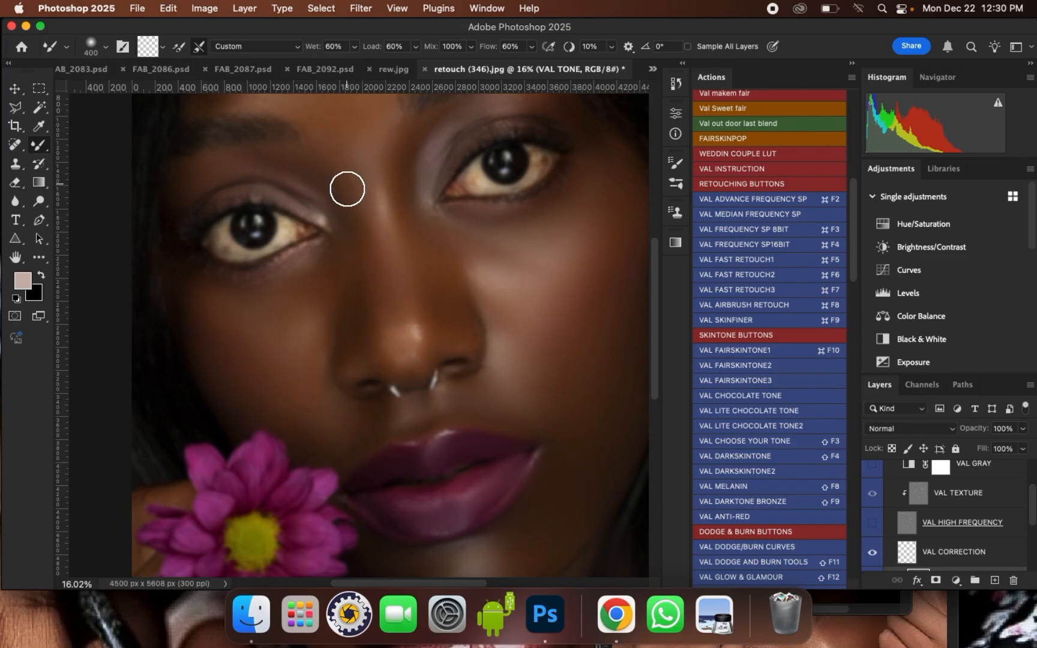
key(bracketleft)
mouse_move(465, 307)
mouse_down()
mouse_move(470, 343)
mouse_move(467, 330)
mouse_up()
Blend the bright cheek's highlight outward from the nose with a 500-pixel Mixer Brush
scroll(419, 375, down, 2)
scroll(505, 283, up, 1)
key(bracketright)
key(bracketright)
mouse_move(486, 283)
mouse_down()
mouse_move(505, 282)
mouse_move(503, 259)
mouse_move(524, 274)
mouse_up()
key(bracketleft)
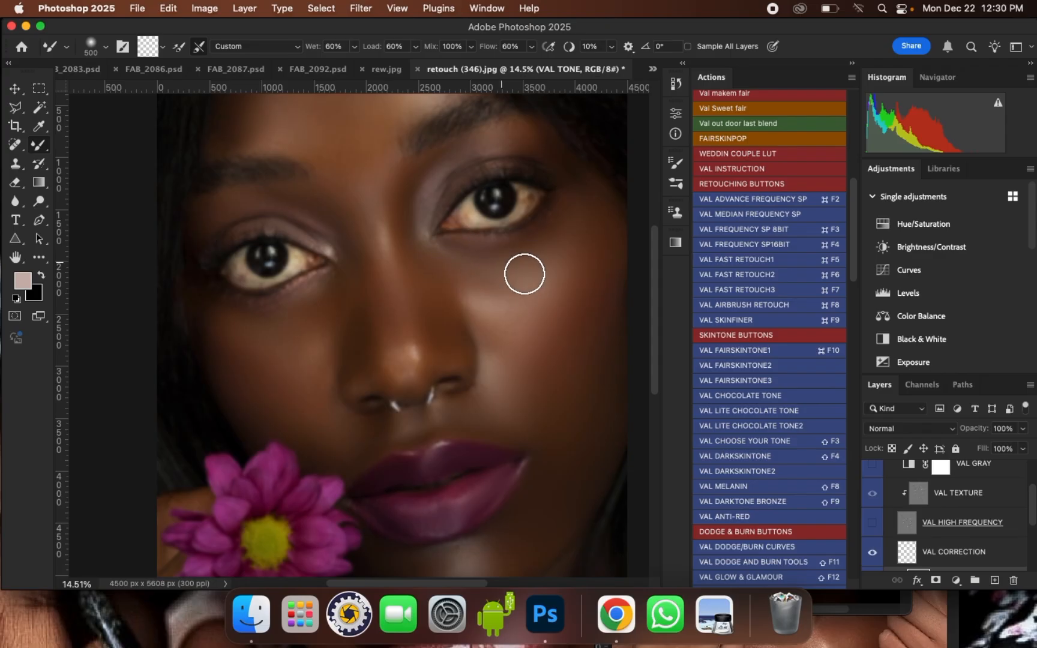
Soften the under-eye area and inner eye corner above the bright cheek with a 500-pixel Mixer Brush
scroll(452, 319, down, 1)
scroll(452, 319, up, 1)
scroll(468, 282, down, 2)
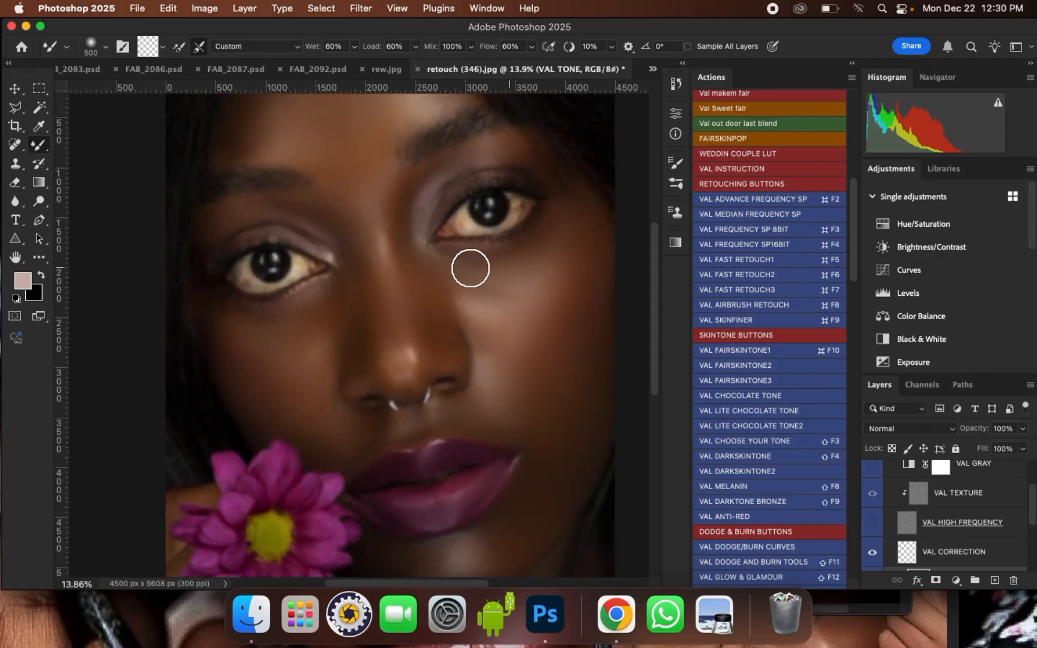
scroll(399, 258, down, 1)
key(bracketright)
key(bracketright)
key(bracketright)
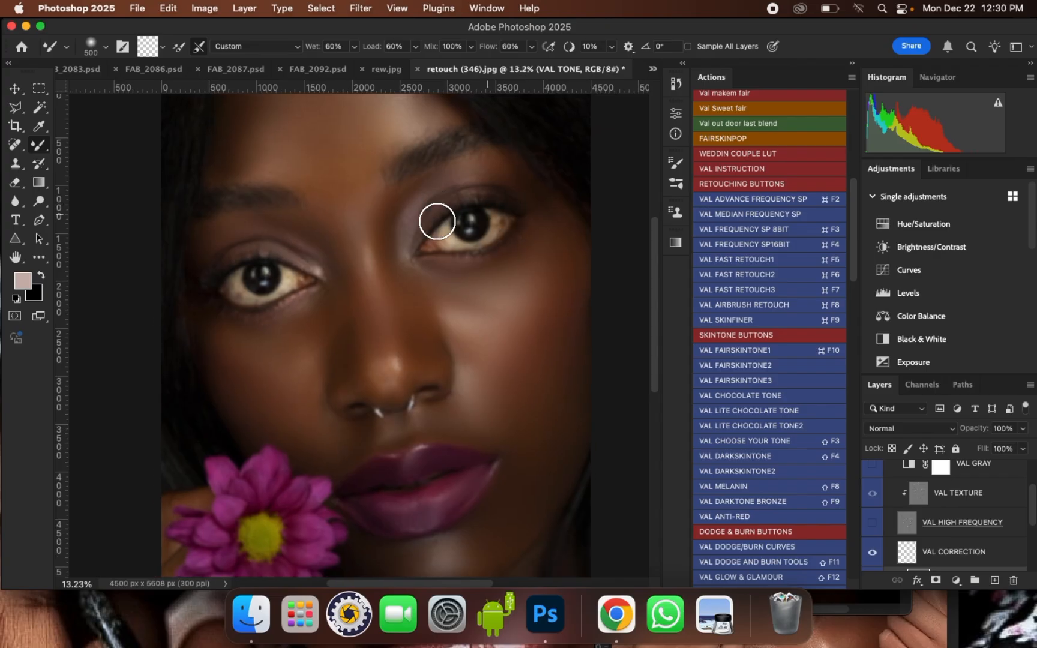
Soften the shadowed side of the face and the inner eyelid of the darker-side eye with a 500 to 600-pixel Mixer Brush
scroll(513, 264, down, 3)
scroll(510, 251, up, 2)
key(bracketright)
key(bracketright)
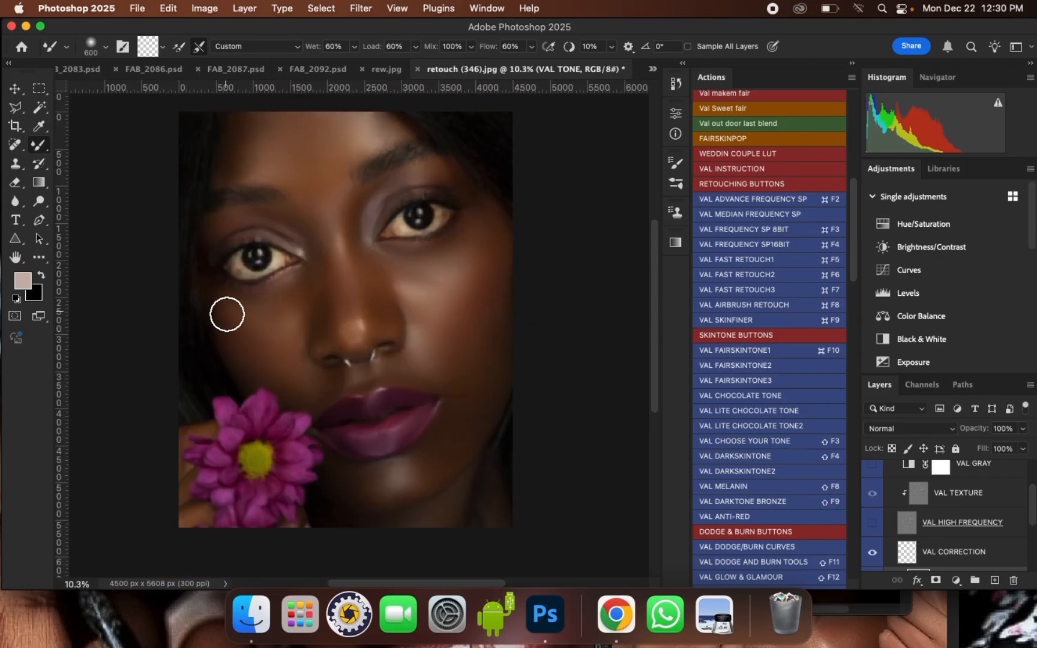
scroll(219, 154, up, 1)
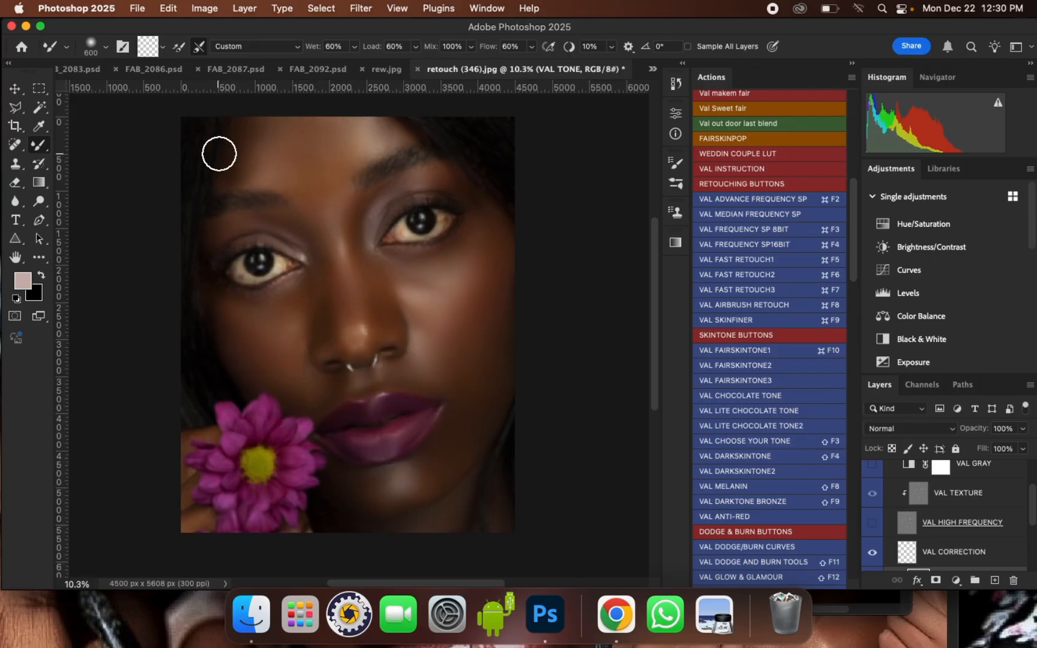
scroll(219, 154, up, 1)
key(bracketright)
key(bracketright)
key(bracketright)
key(bracketright)
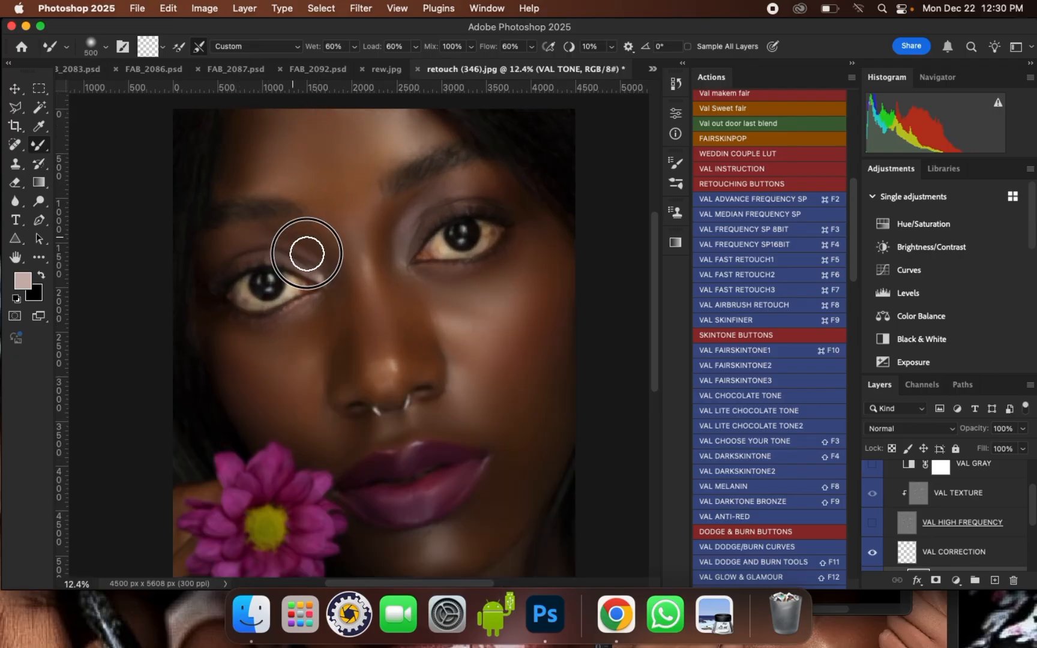
key(bracketleft)
key(bracketleft)
key(bracketleft)
scroll(359, 324, down, 2)
scroll(392, 191, up, 2)
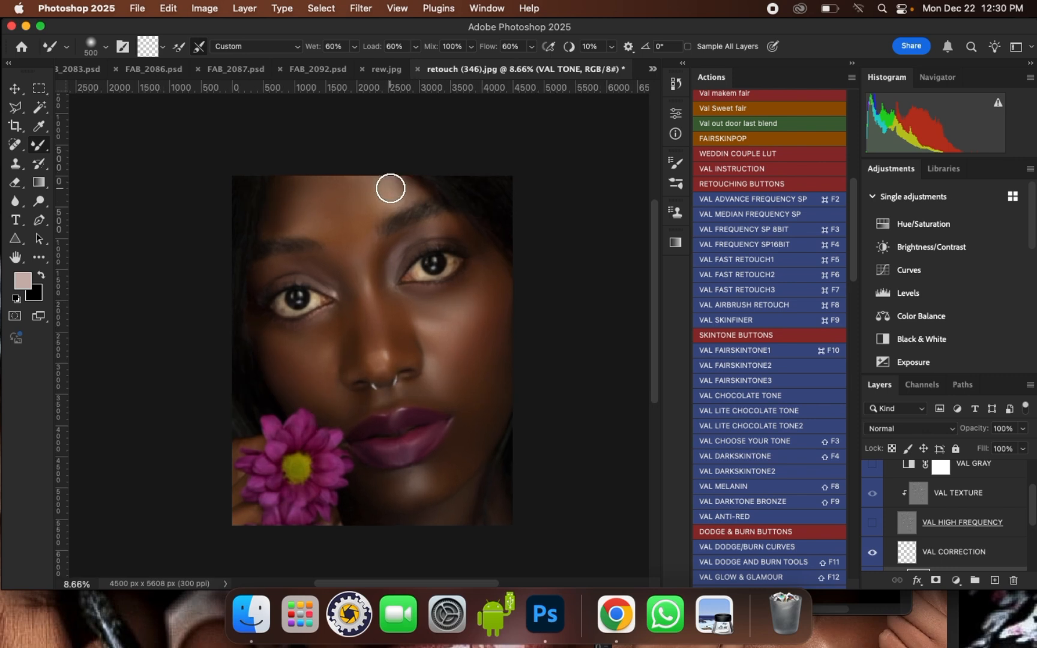
Blend the forehead and the dark hairline beside the brow on the brighter side of the face with the Mixer Brush
key(bracketright)
key(bracketright)
click(315, 218)
mouse_move(506, 183)
mouse_down()
mouse_move(542, 218)
mouse_move(498, 179)
mouse_move(491, 191)
mouse_move(505, 202)
mouse_move(445, 171)
mouse_move(478, 181)
mouse_up()
key(bracketleft)
key(bracketleft)
mouse_move(527, 221)
mouse_down()
mouse_move(461, 169)
mouse_move(555, 236)
mouse_move(511, 209)
mouse_move(543, 237)
mouse_move(523, 218)
mouse_up()
Smooth the dark hair along the shadowed edge of the face down to the flower with the Mixer Brush
key(bracketright)
key(bracketright)
click(202, 252)
mouse_move(201, 253)
mouse_down()
mouse_move(217, 192)
mouse_move(194, 299)
mouse_move(204, 198)
mouse_move(192, 305)
mouse_up()
key(bracketleft)
mouse_move(208, 189)
mouse_down()
mouse_move(220, 186)
mouse_move(220, 217)
mouse_up()
key(bracketleft)
drag(199, 326, 196, 368)
drag(216, 420, 200, 454)
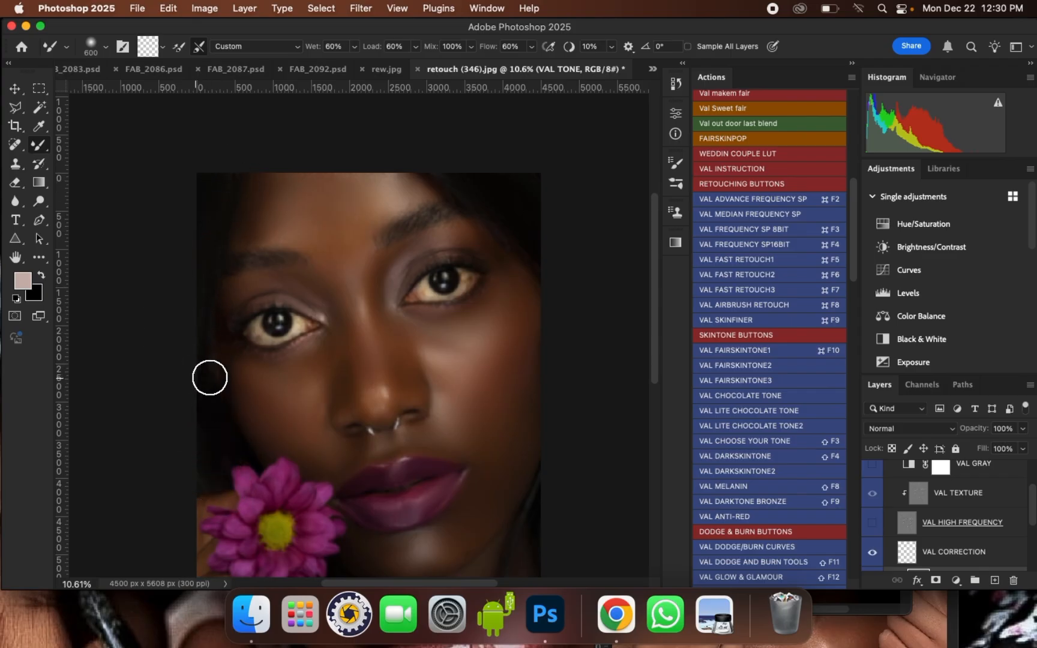
Turn on the visibility of the VAL HIGH FREQUENCY layer to restore the skin texture over the smoothed tones
scroll(219, 331, down, 2)
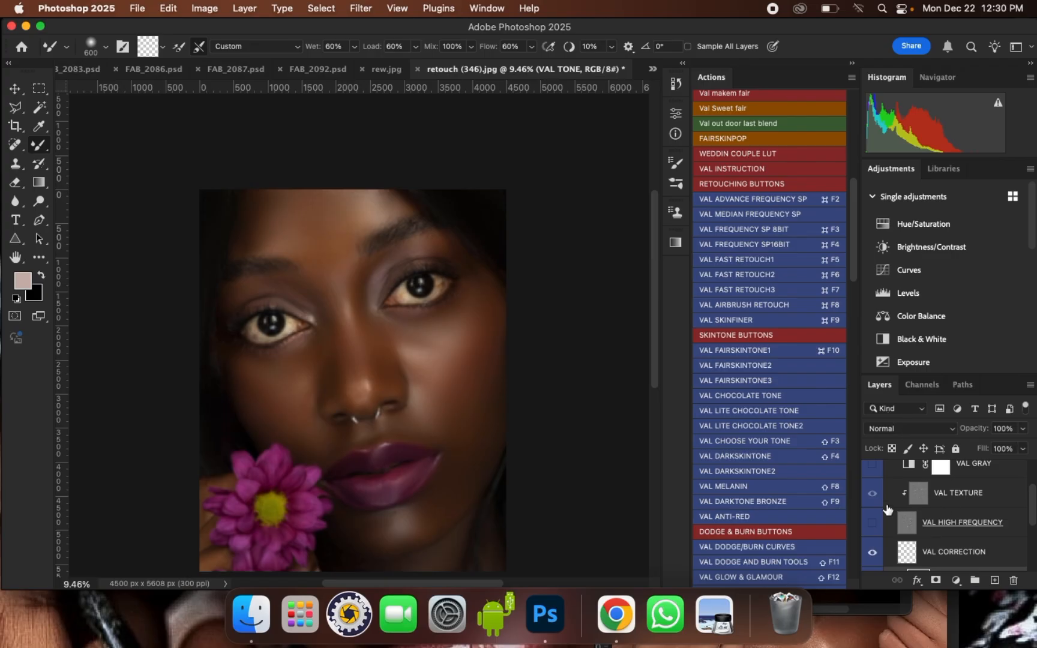
scroll(292, 283, up, 2)
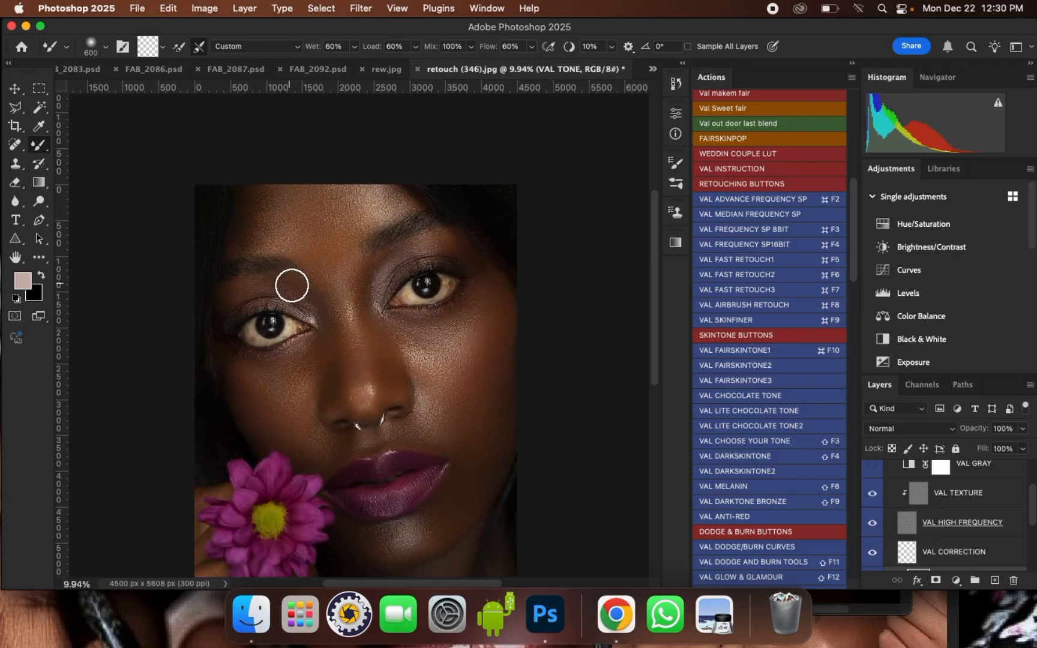
scroll(368, 452, up, 2)
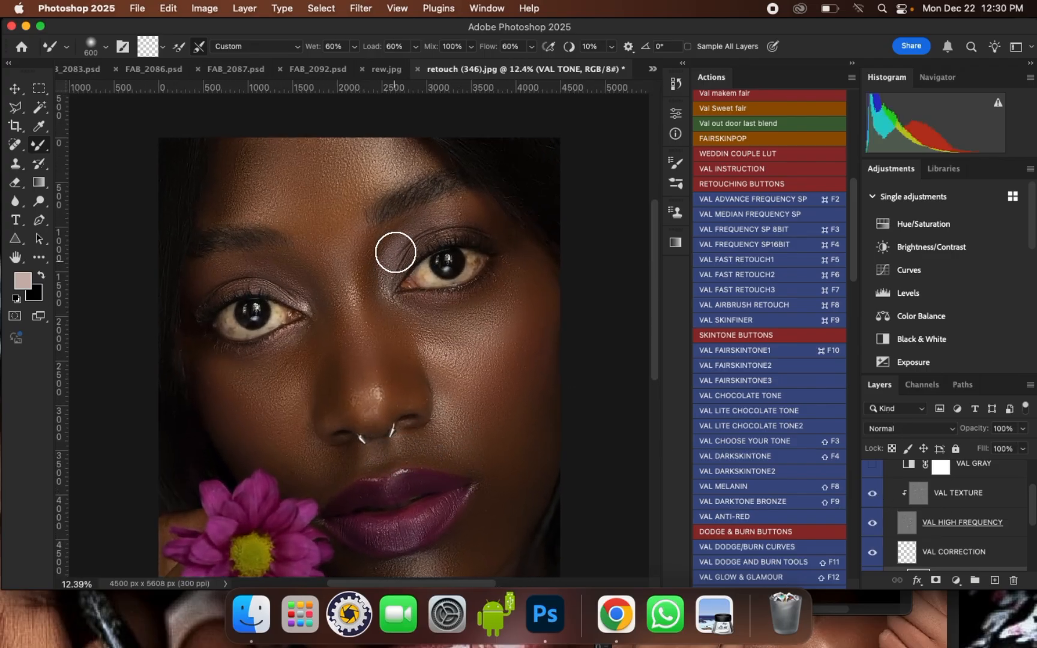
scroll(428, 453, up, 1)
scroll(466, 260, down, 1)
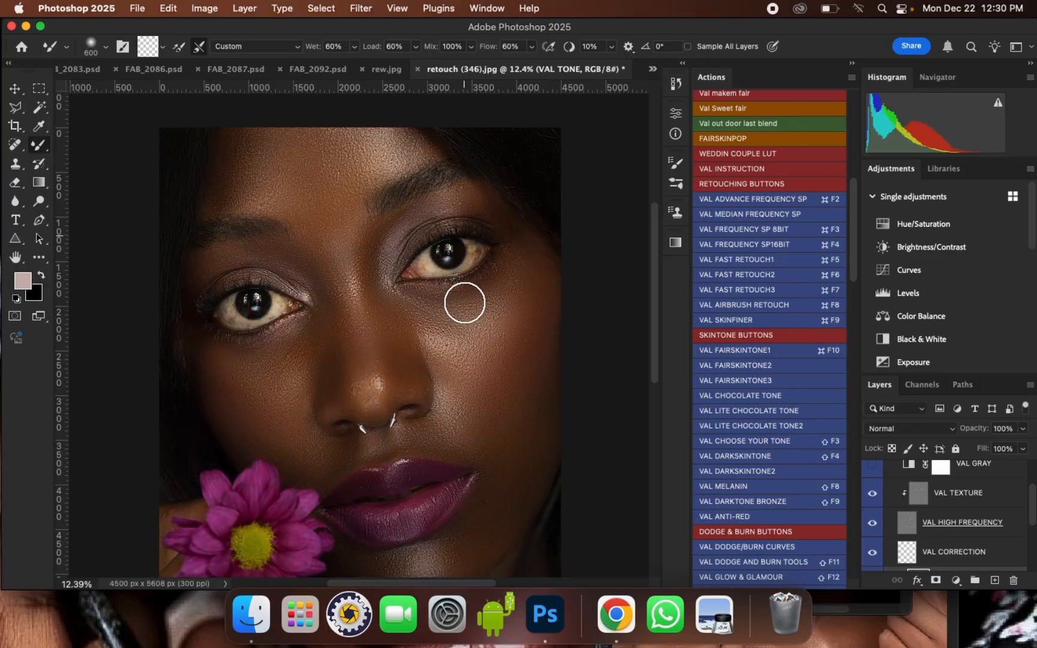
scroll(435, 468, up, 1)
scroll(907, 498, up, 2)
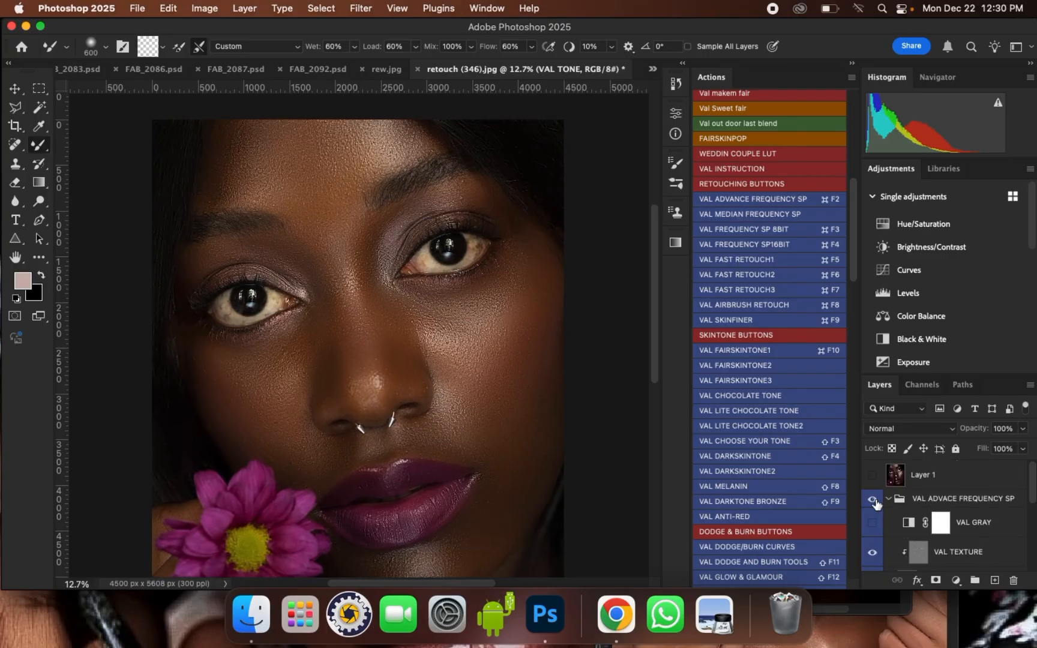
Toggle the VAL ADVACE FREQUENCY SP group's visibility for a before-and-after comparison and examine the cheek, nose and eye texture up close
click(873, 500)
drag(652, 305, 657, 335)
scroll(451, 396, up, 3)
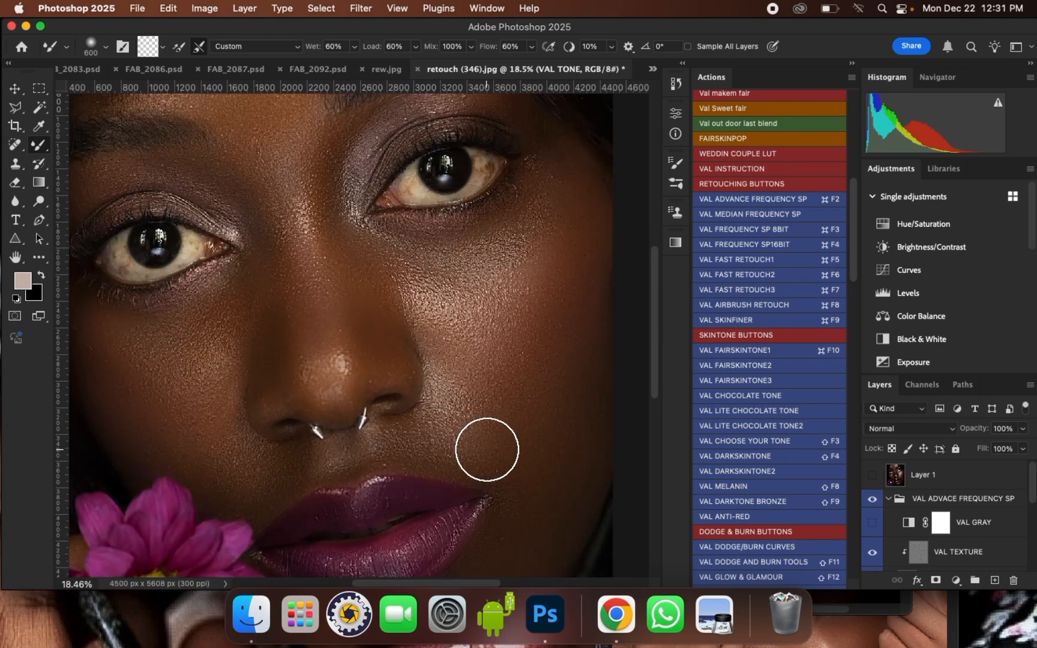
scroll(488, 449, up, 1)
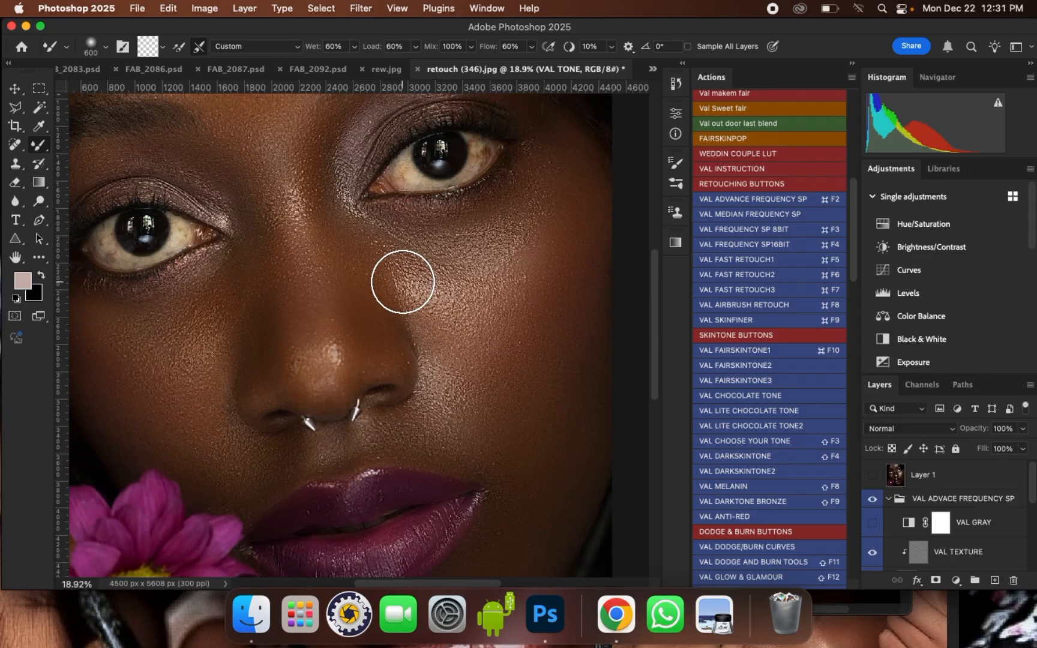
scroll(403, 282, down, 1)
scroll(300, 152, up, 1)
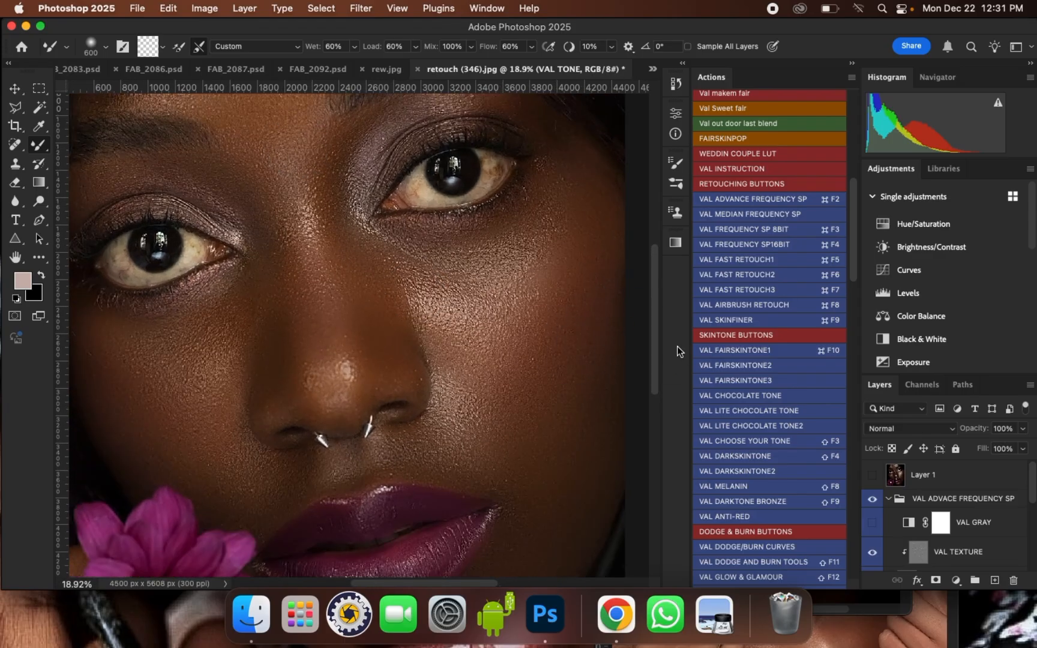
mouse_move(656, 373)
mouse_down()
mouse_move(657, 343)
mouse_move(651, 408)
mouse_move(647, 363)
mouse_up()
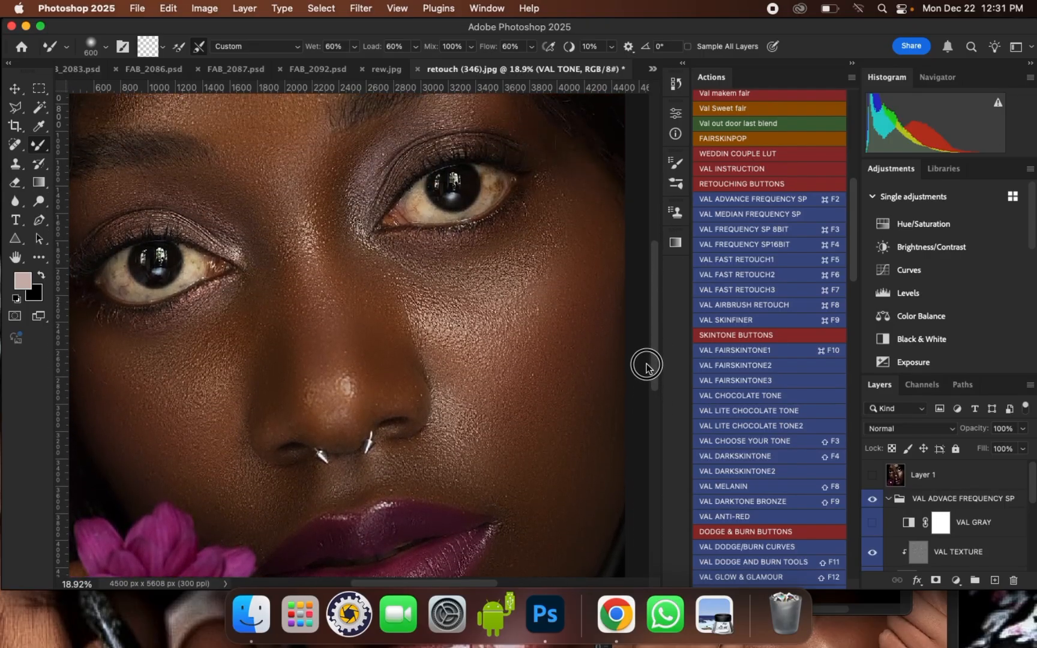
scroll(112, 207, up, 2)
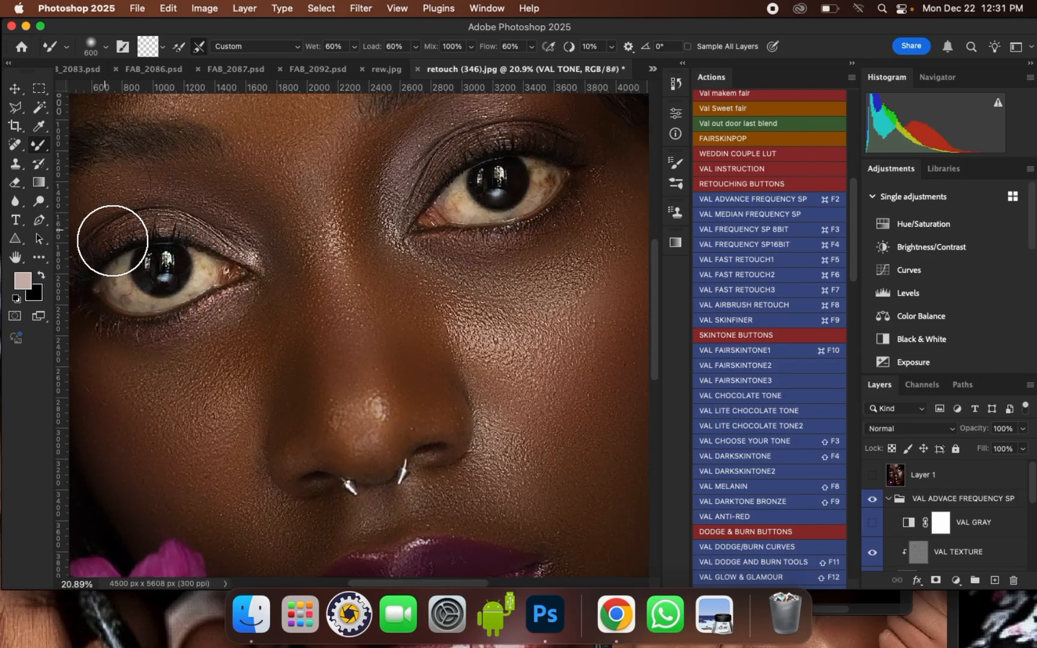
Merge the VAL ADVACE FREQUENCY SP group into one layer and run the Eyes & Teeth Whitening action above it
click(889, 499)
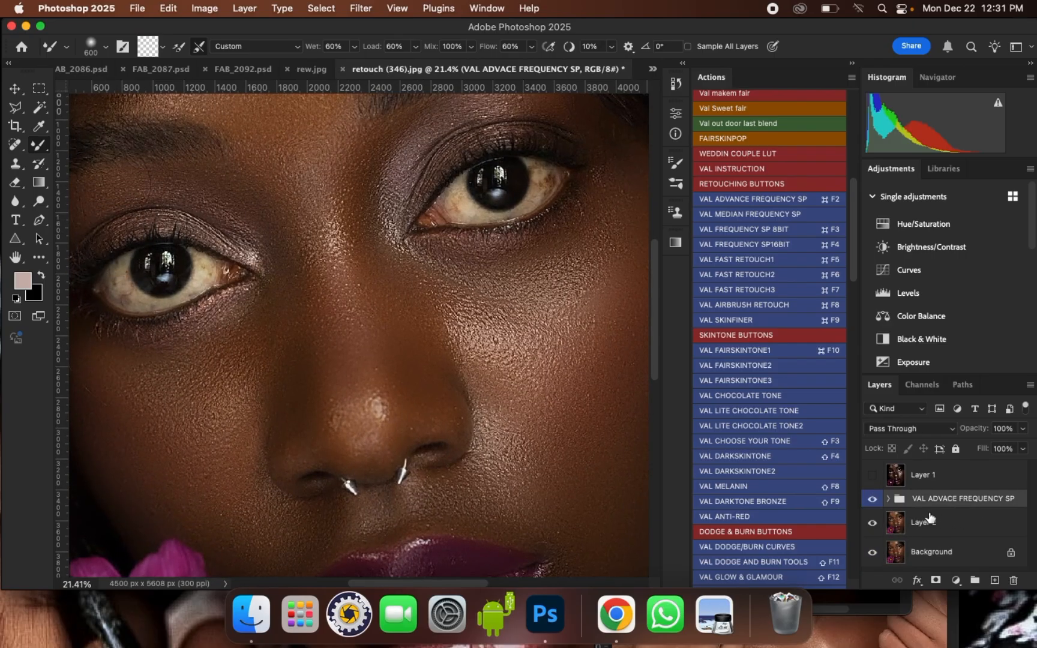
key(super+e)
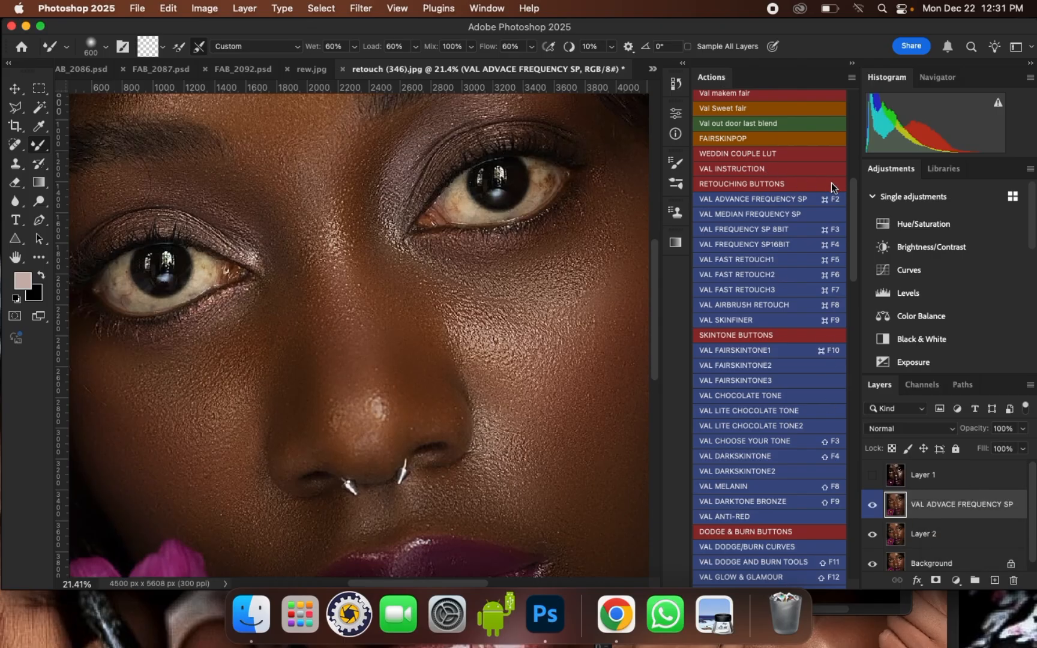
drag(855, 221, 854, 123)
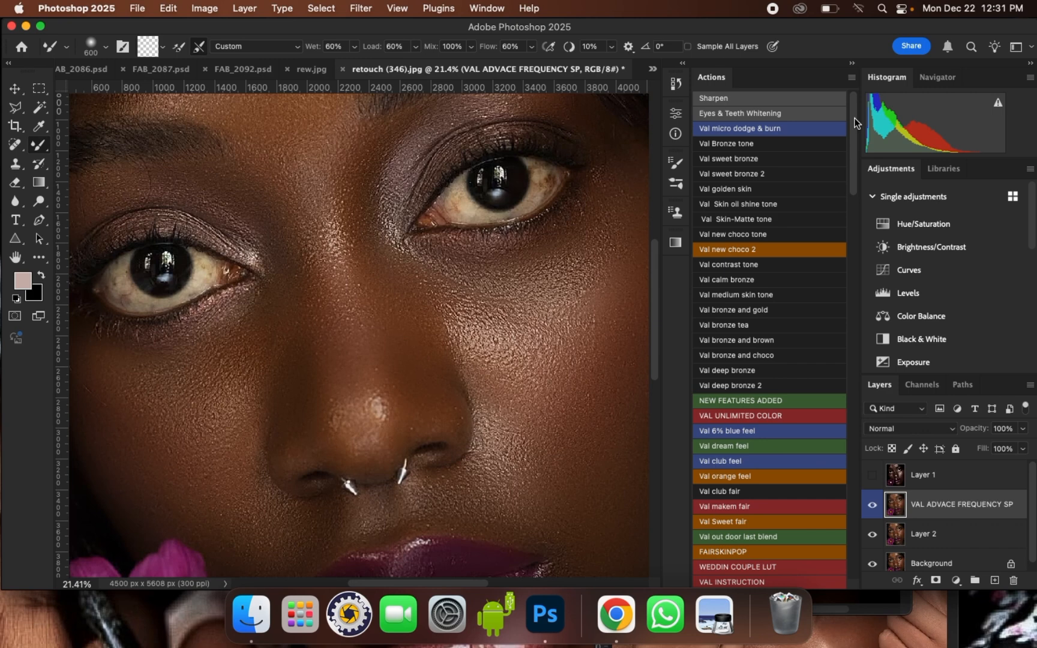
click(762, 114)
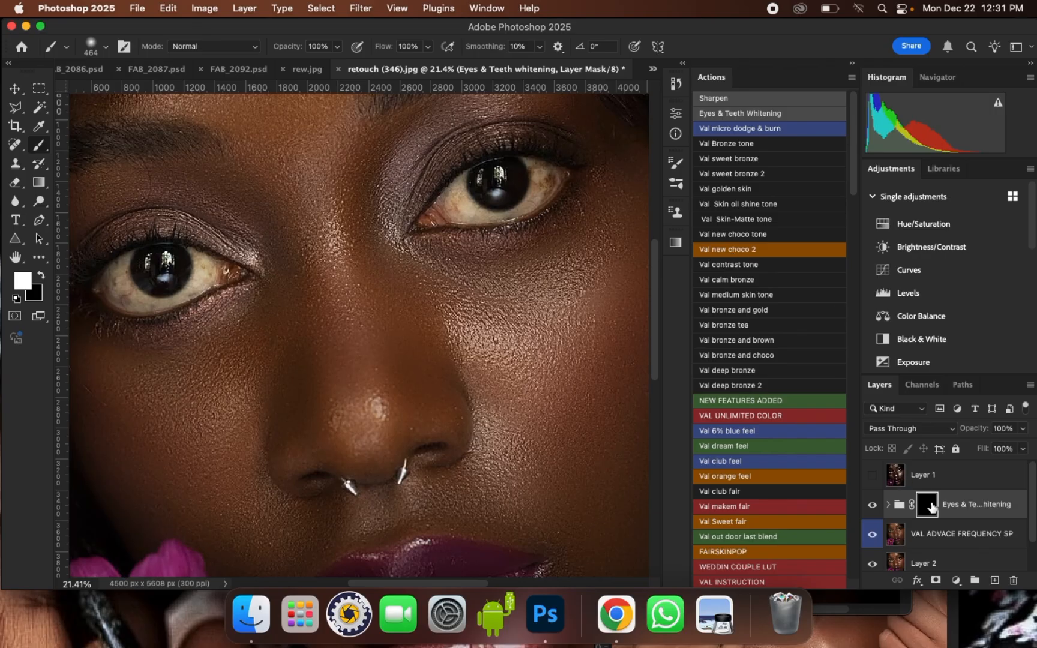
Reduce the brush size and paint white on the whitening group's mask over the white of the brighter-side eye
key(bracketleft)
key(bracketleft)
key(bracketleft)
key(bracketleft)
key(bracketleft)
key(bracketleft)
scroll(476, 216, up, 8)
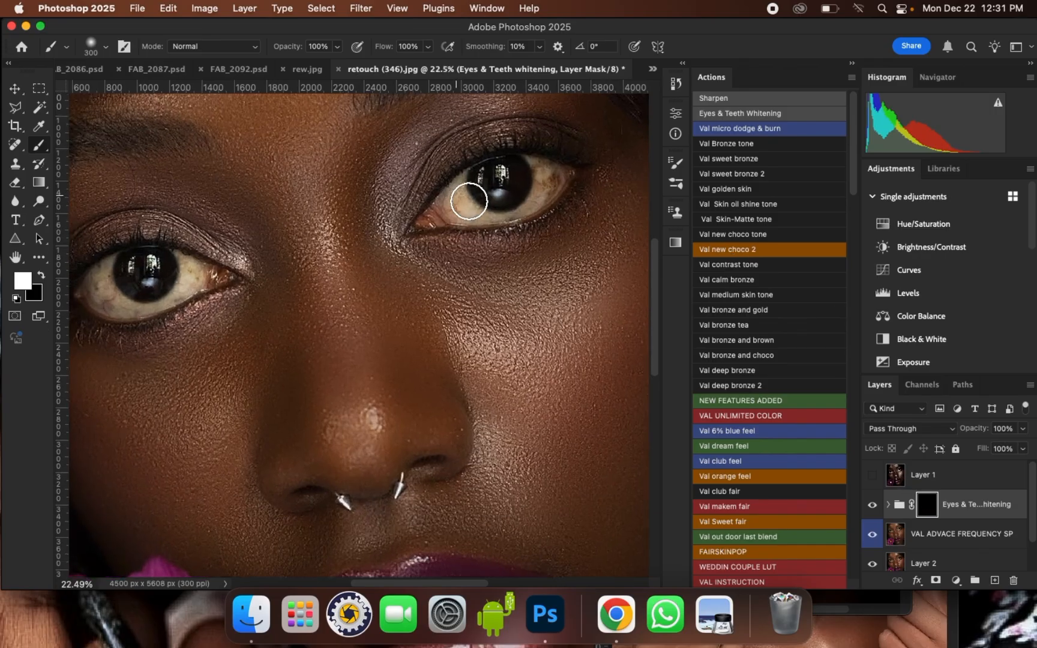
mouse_move(456, 182)
mouse_down()
mouse_move(434, 215)
mouse_move(452, 190)
mouse_move(494, 226)
mouse_move(449, 225)
mouse_move(448, 210)
mouse_move(462, 222)
mouse_move(431, 225)
mouse_move(430, 214)
mouse_move(415, 228)
mouse_move(440, 225)
mouse_up()
key(bracketleft)
key(bracketleft)
mouse_move(515, 216)
mouse_down()
mouse_move(563, 195)
mouse_move(553, 147)
mouse_move(602, 167)
mouse_move(592, 192)
mouse_move(554, 224)
mouse_move(598, 180)
mouse_move(585, 183)
mouse_move(590, 168)
mouse_move(584, 162)
mouse_move(578, 178)
mouse_move(563, 158)
mouse_move(568, 182)
mouse_move(548, 225)
mouse_up()
Paint white on the whitening group's mask over the white of the darker-side eye with a 90-pixel brush
scroll(566, 180, up, 2)
scroll(600, 180, down, 4)
scroll(207, 261, up, 3)
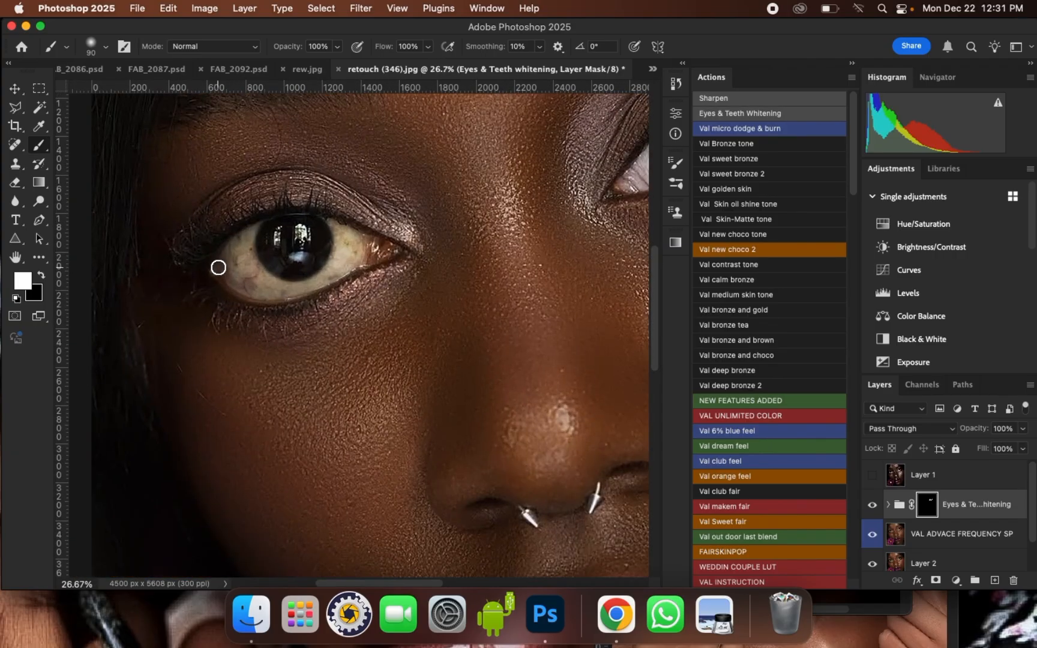
scroll(218, 267, up, 1)
mouse_move(220, 269)
mouse_down()
mouse_move(259, 290)
mouse_move(303, 292)
mouse_move(267, 277)
mouse_move(256, 249)
mouse_move(262, 220)
mouse_move(226, 262)
mouse_move(243, 253)
mouse_move(263, 284)
mouse_move(242, 273)
mouse_move(254, 292)
mouse_move(317, 290)
mouse_move(354, 271)
mouse_move(364, 235)
mouse_move(351, 215)
mouse_move(419, 246)
mouse_move(366, 261)
mouse_move(391, 241)
mouse_move(364, 257)
mouse_up()
scroll(208, 273, down, 5)
scroll(416, 224, up, 5)
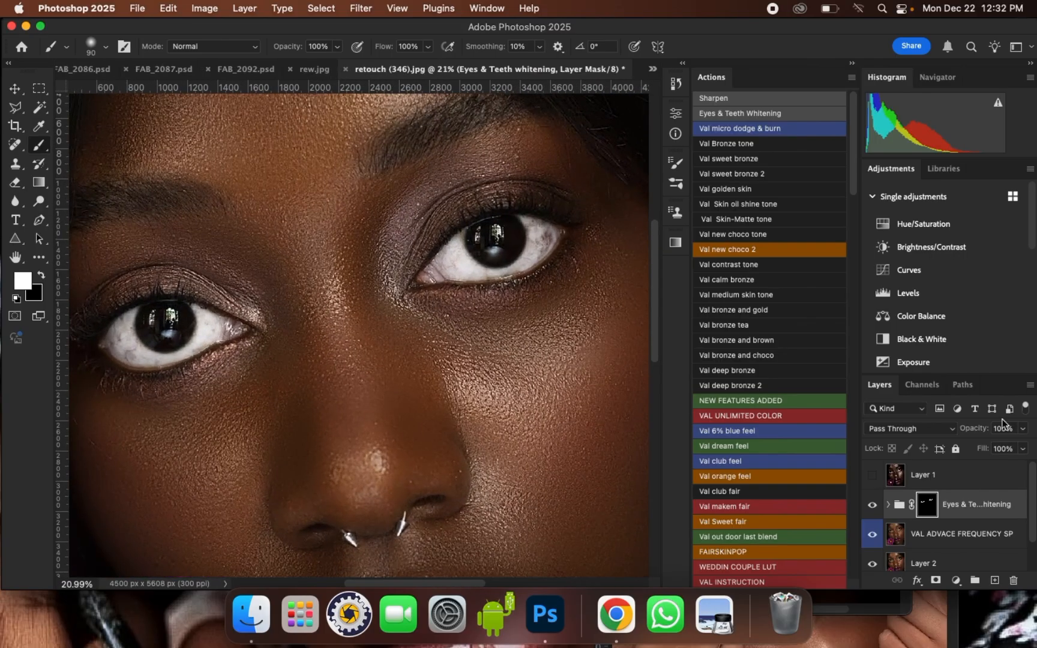
Set the Eyes & Teeth whitening group's opacity to 55% and check the eyes against the whole face
click(1023, 429)
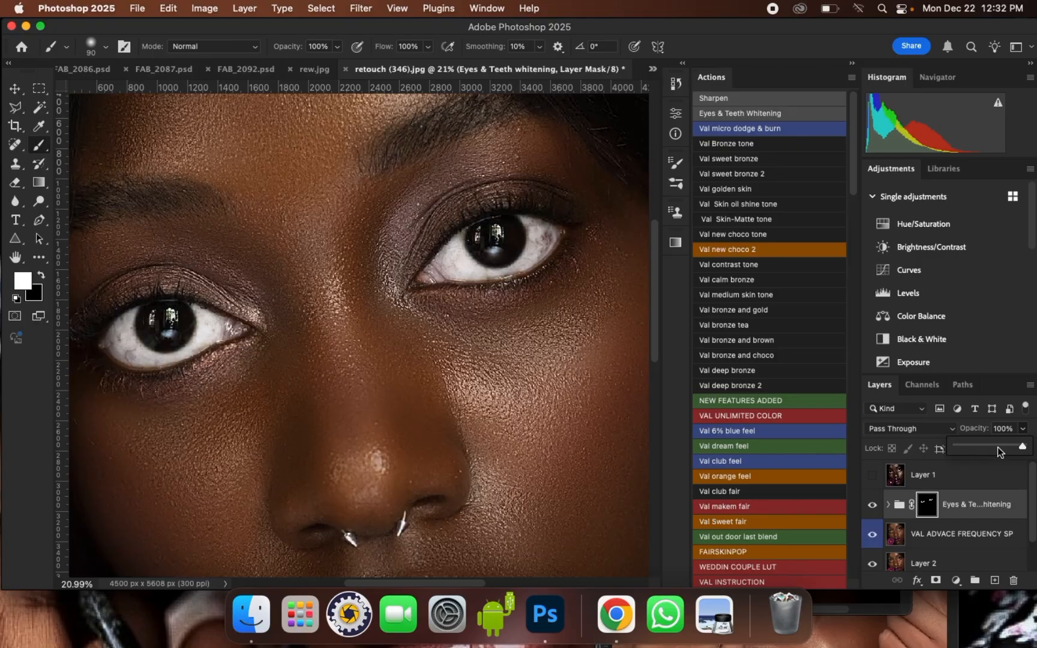
click(998, 446)
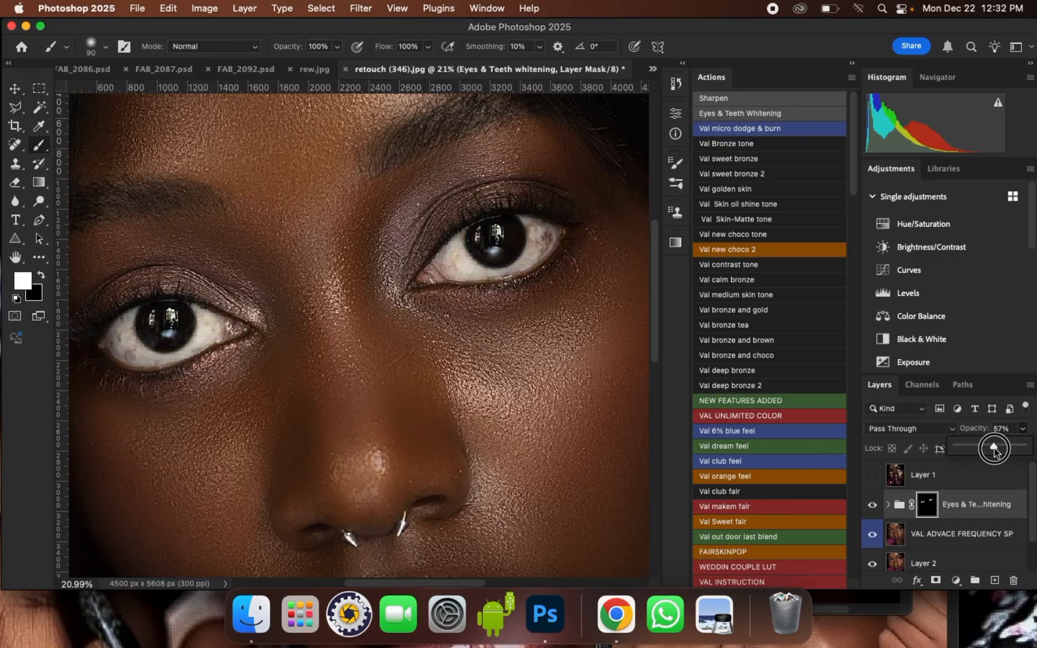
scroll(567, 262, down, 5)
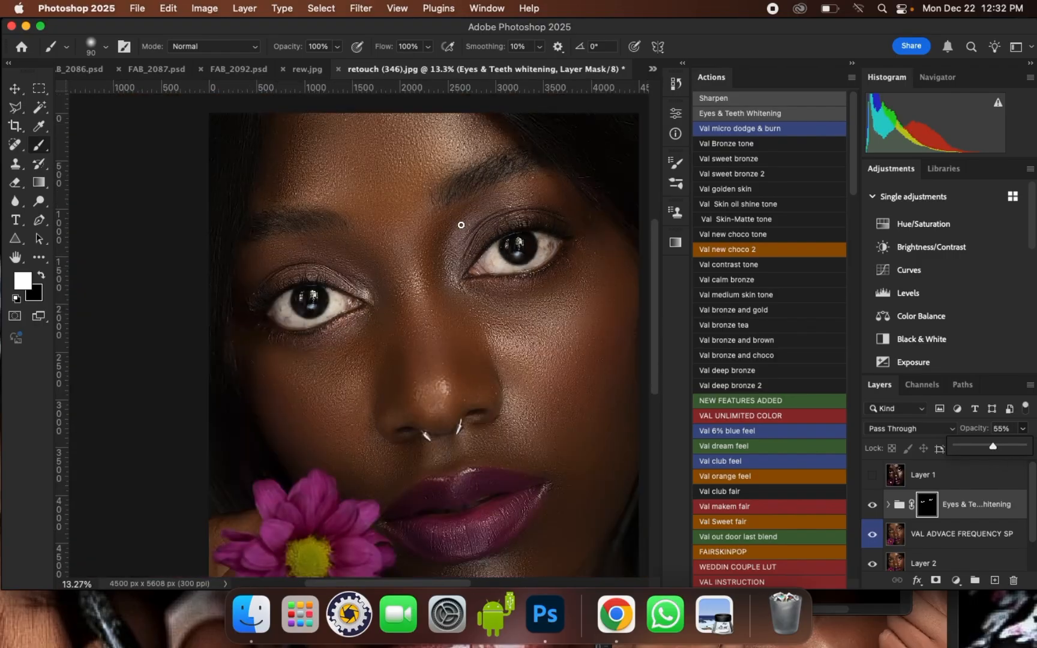
scroll(469, 220, down, 1)
scroll(508, 233, up, 5)
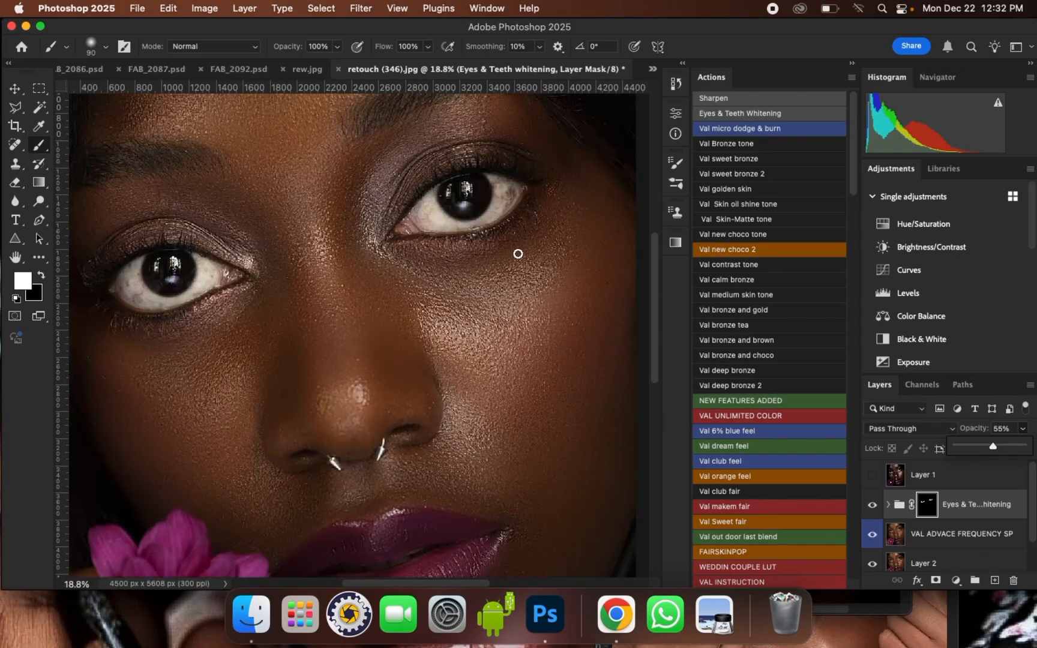
scroll(485, 279, down, 1)
scroll(466, 280, down, 2)
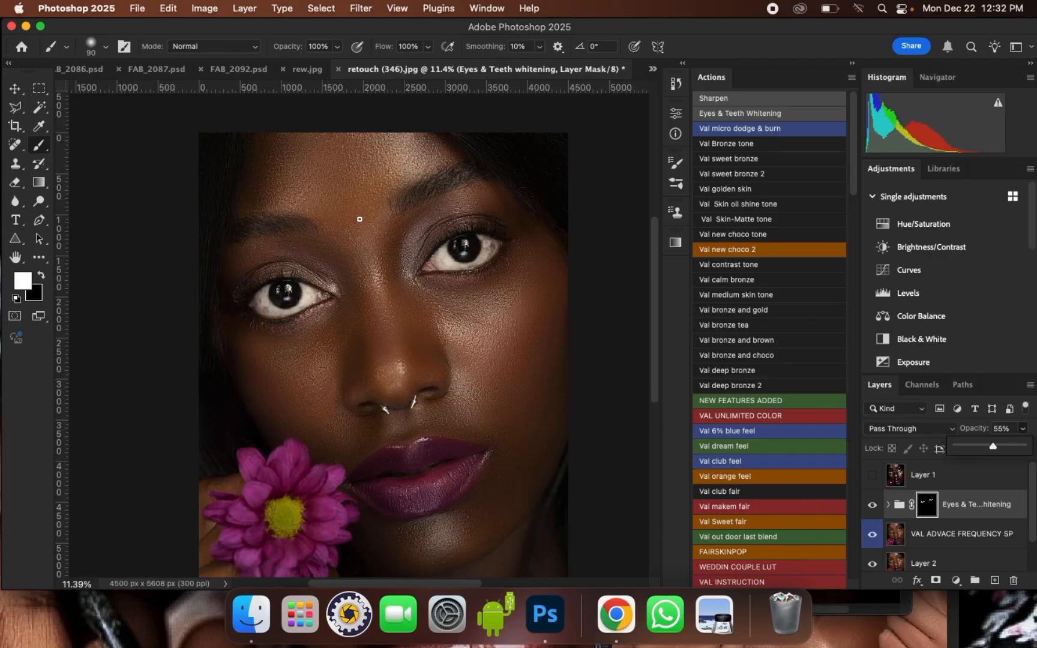
scroll(360, 219, up, 1)
scroll(359, 219, up, 1)
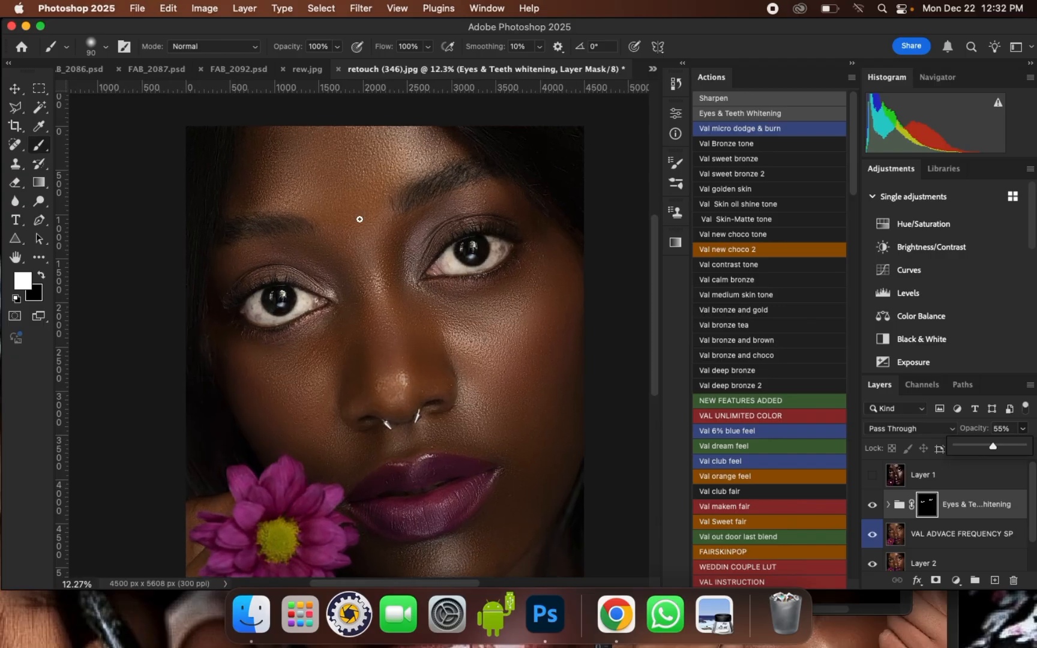
scroll(360, 219, up, 1)
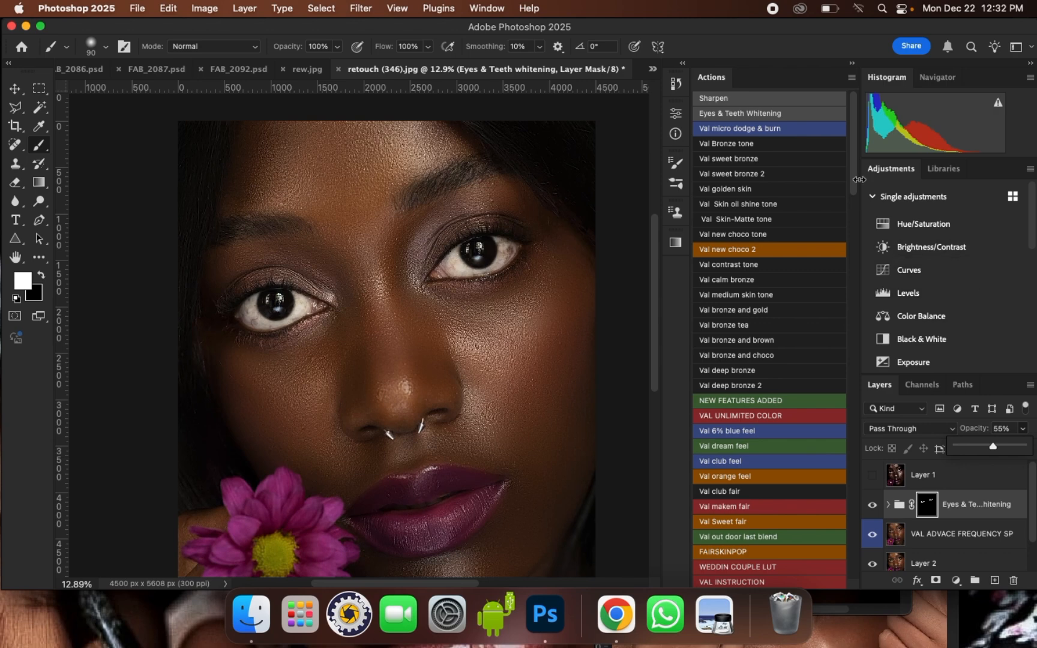
Run the VAL DARKSKINTONE action and continue through its message dialogs
drag(855, 175, 837, 304)
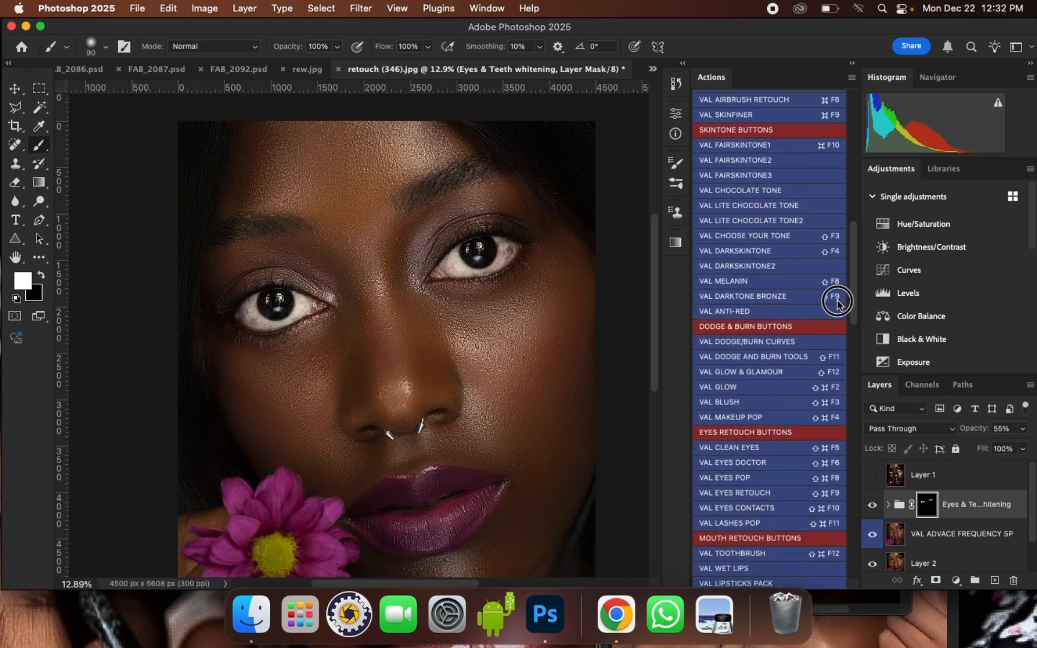
click(753, 251)
click(590, 325)
click(580, 313)
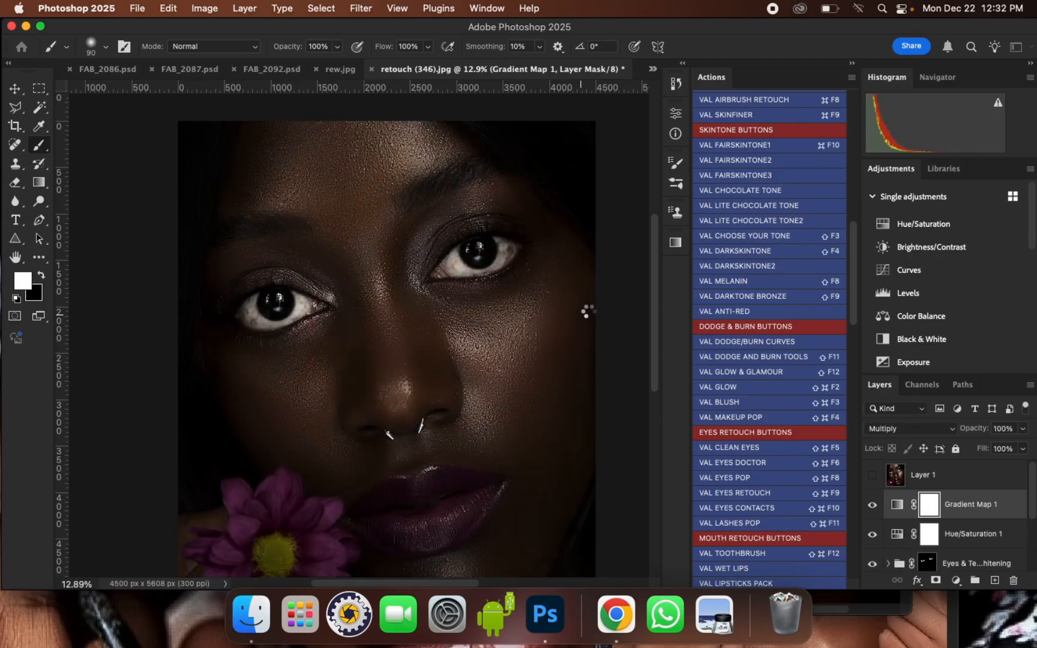
click(575, 251)
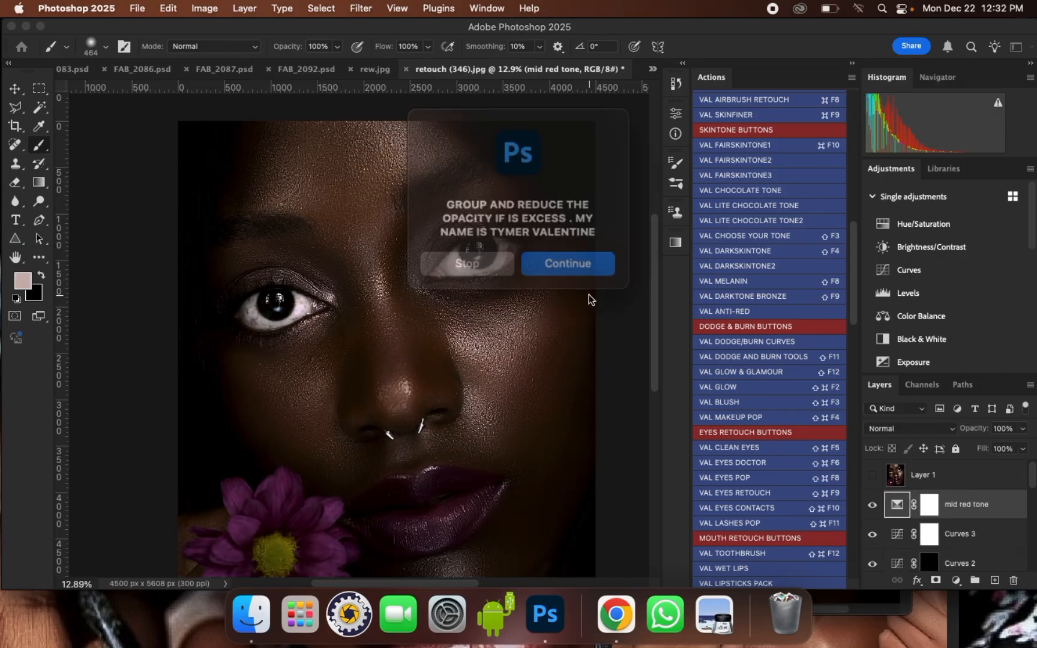
click(578, 257)
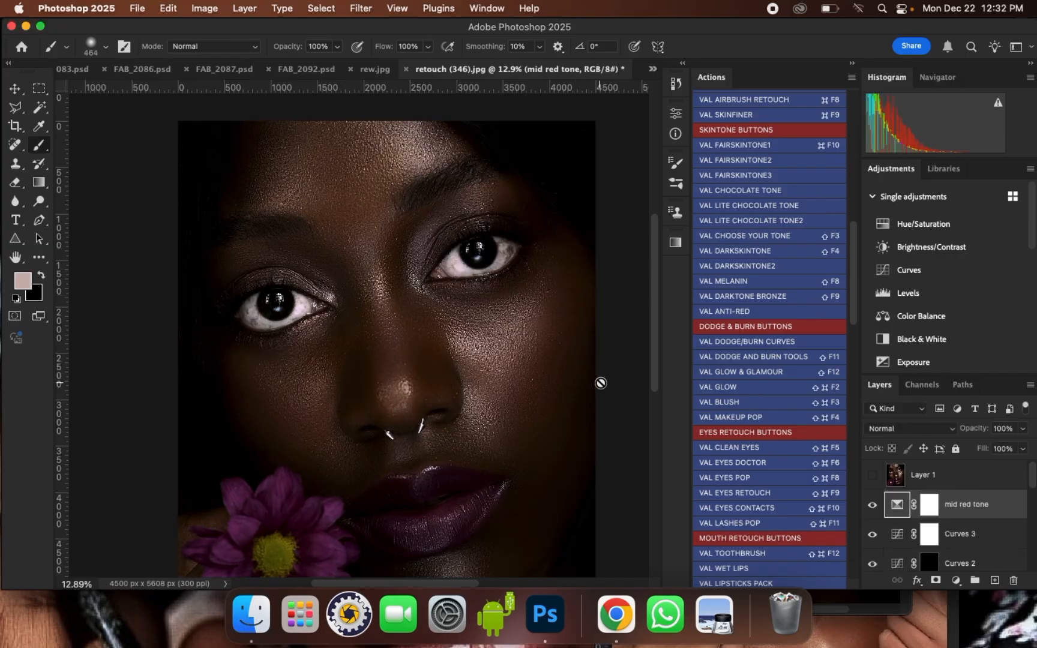
Group the dark skin tone adjustment layers from mid red tone down to Hue/Saturation 1
drag(1031, 487, 1022, 542)
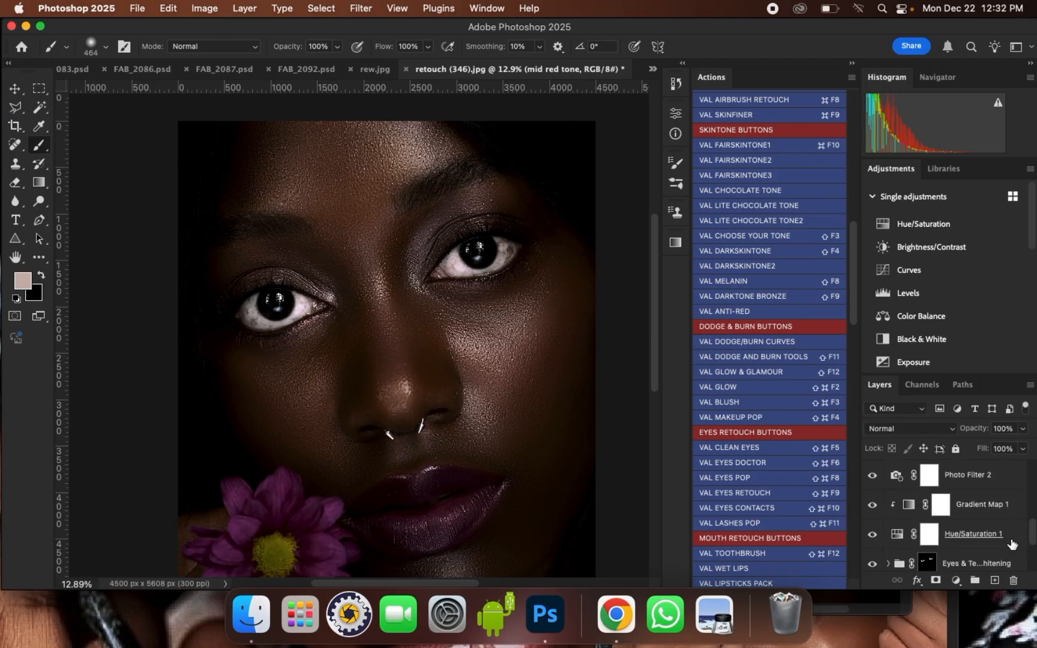
shift+click(1006, 543)
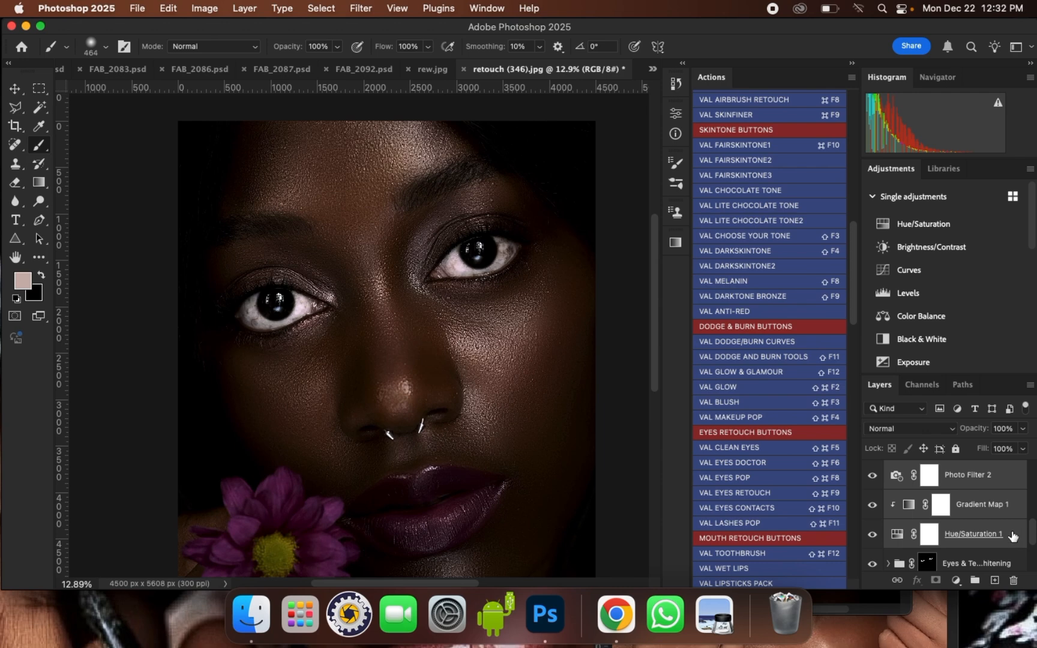
key(super+g)
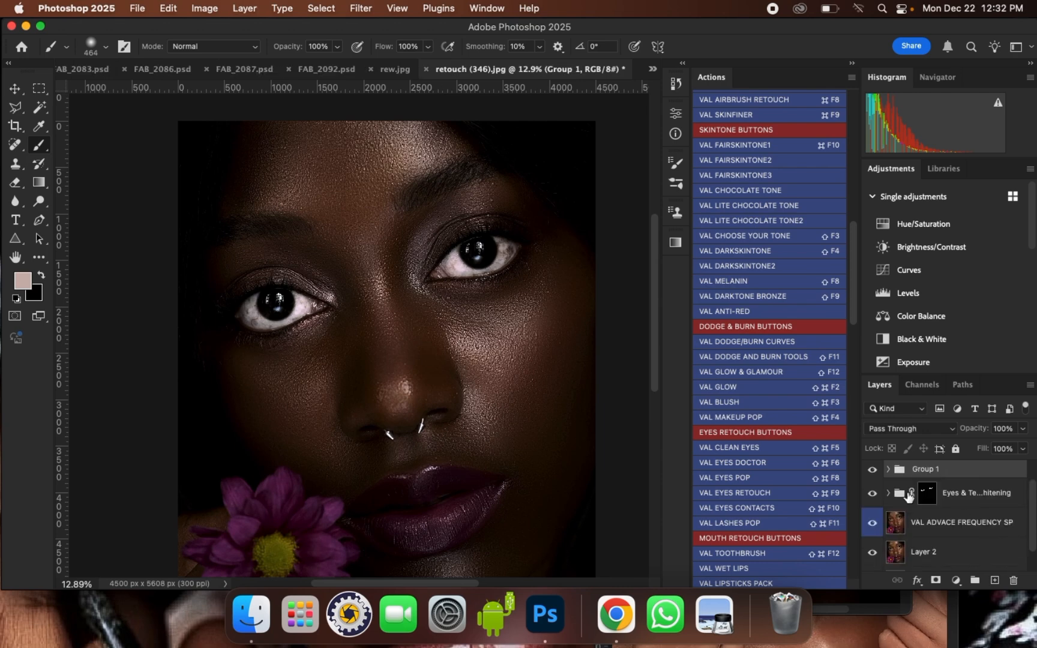
Toggle the tone group's visibility to compare the portrait with and without the dark skin tone grade
click(873, 471)
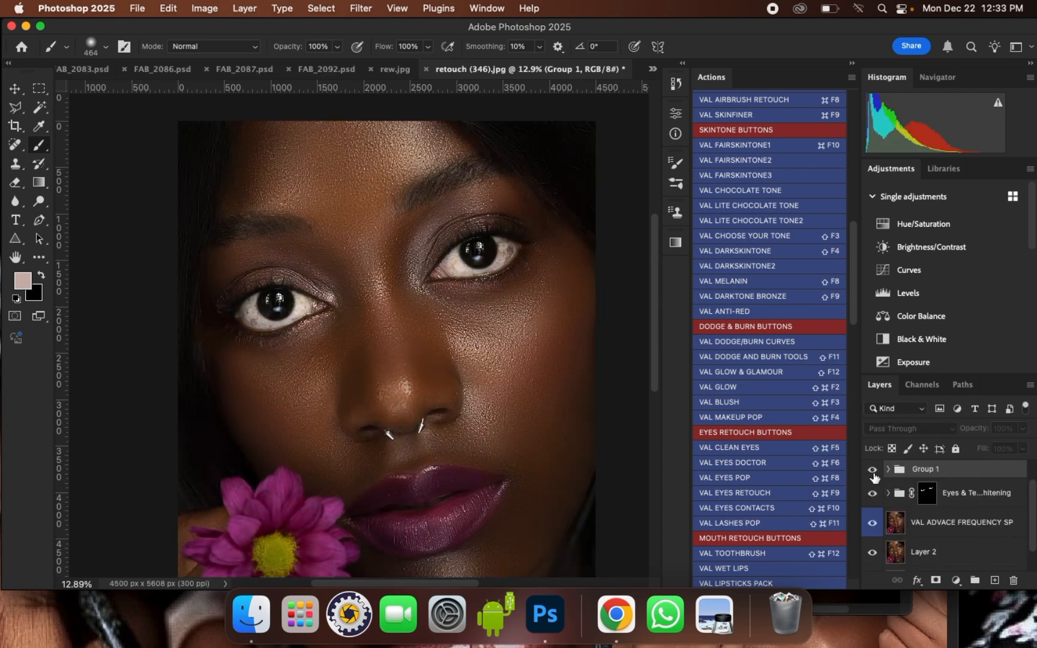
click(873, 471)
click(873, 472)
click(873, 472)
scroll(458, 357, down, 3)
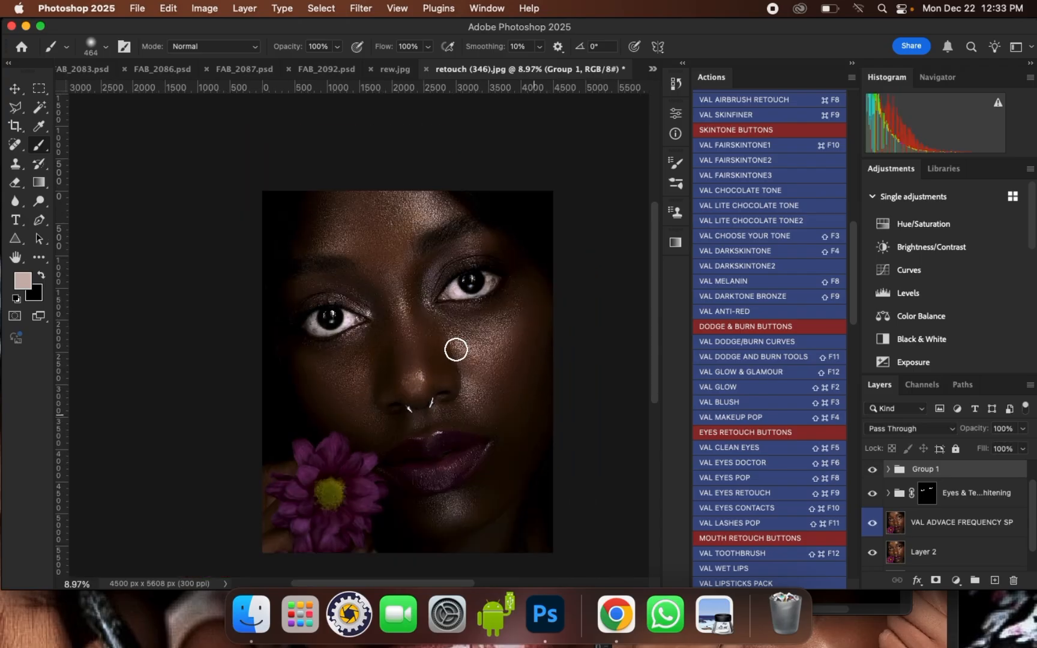
scroll(479, 396, up, 1)
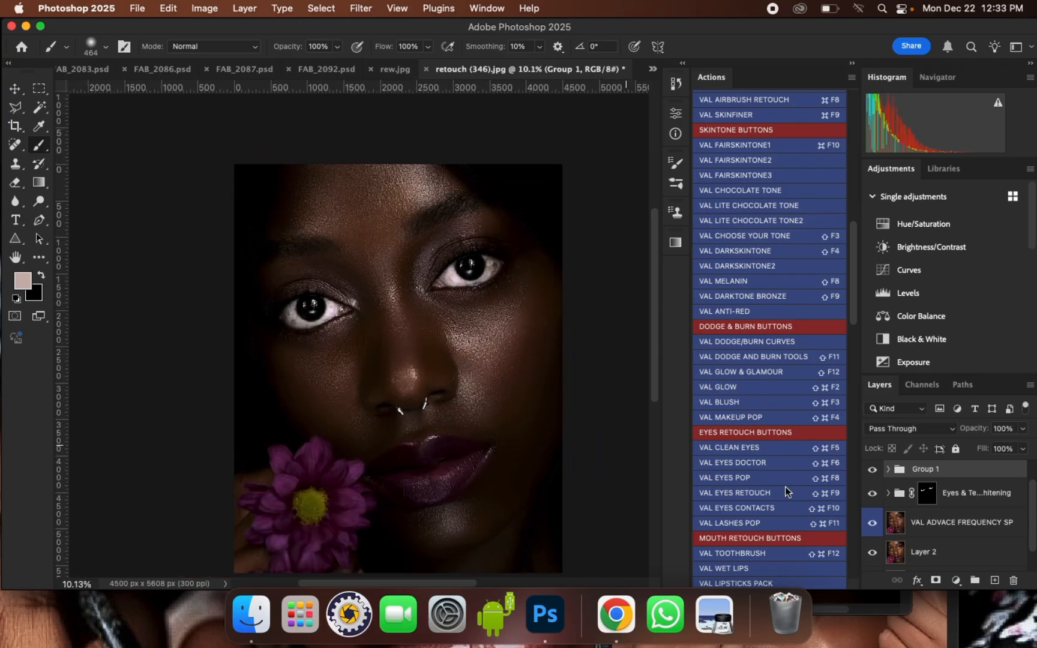
Merge the tone group, the Eyes & Teeth whitening group, the frequency separation layer and Layer 2 into a single layer
shift+click(940, 521)
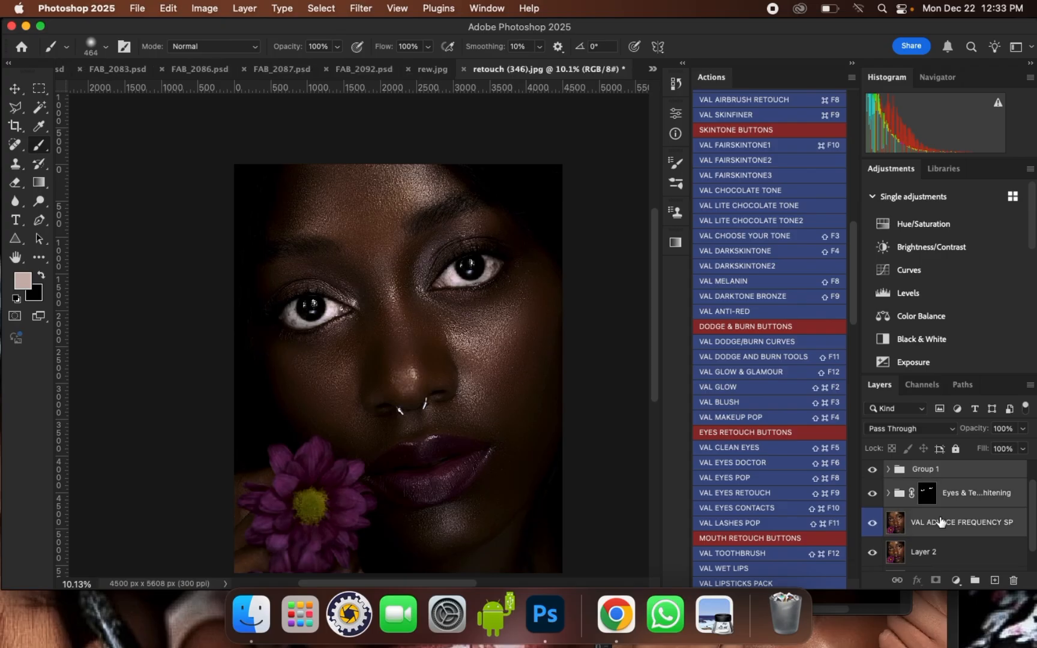
key(super+e)
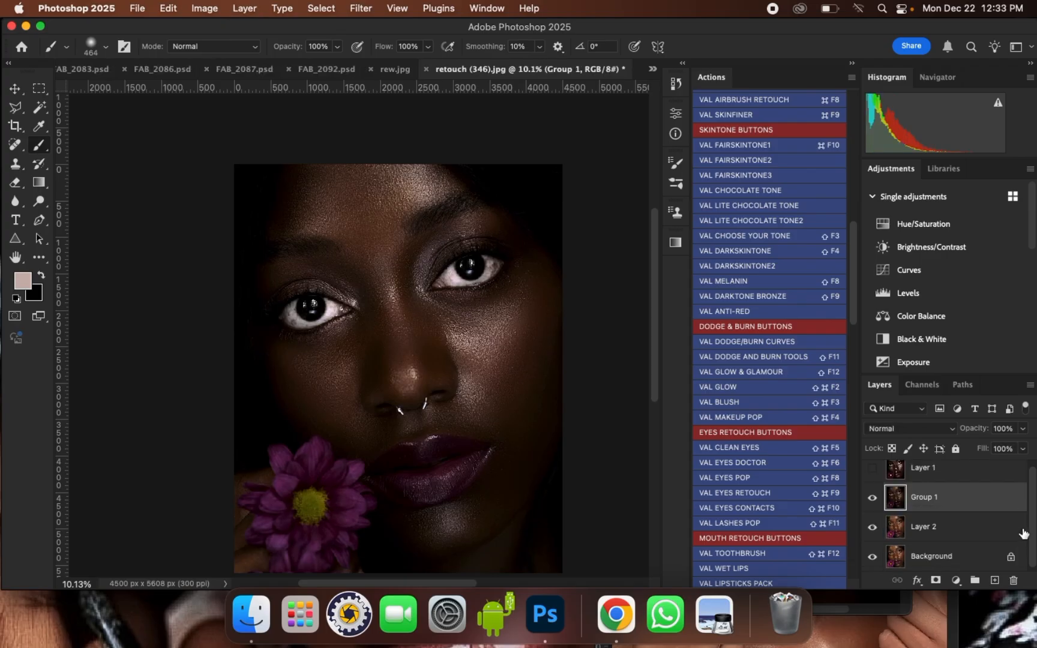
shift+click(971, 531)
key(super+e)
scroll(546, 416, up, 2)
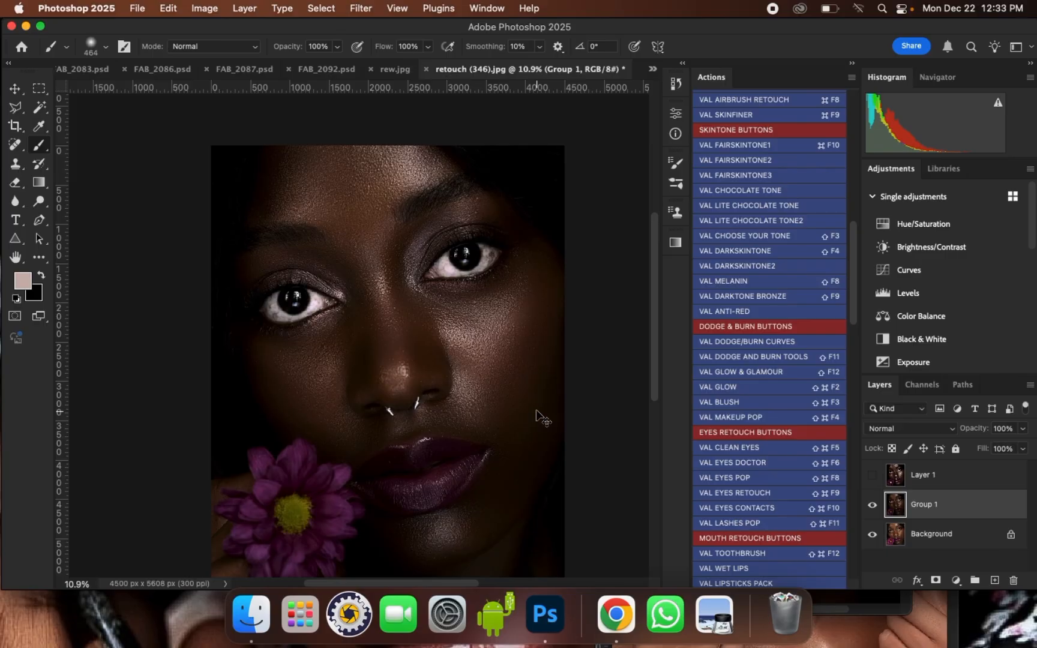
Duplicate the merged layer and set Temperature to -7 in the Camera Raw Filter with a side-by-side before/after comparison
key(super+j)
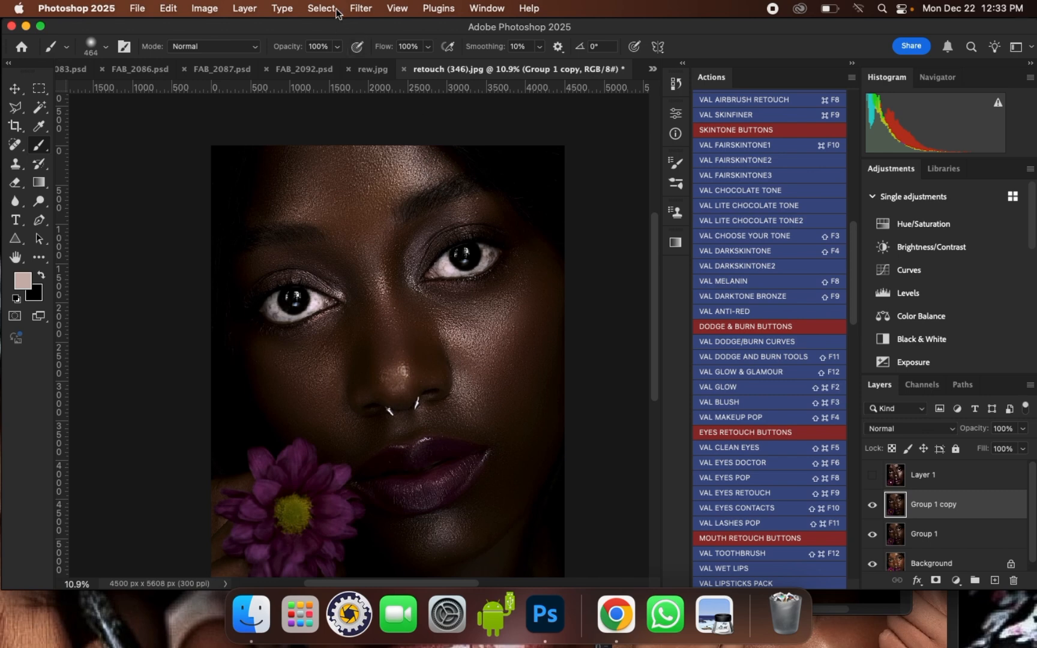
click(357, 8)
click(399, 168)
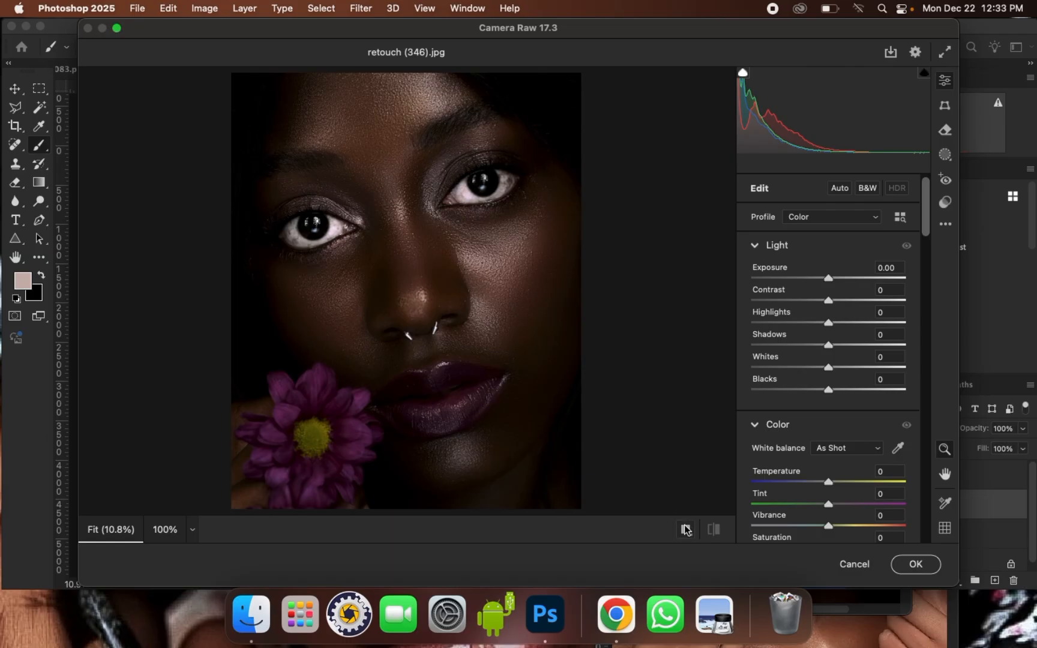
click(685, 529)
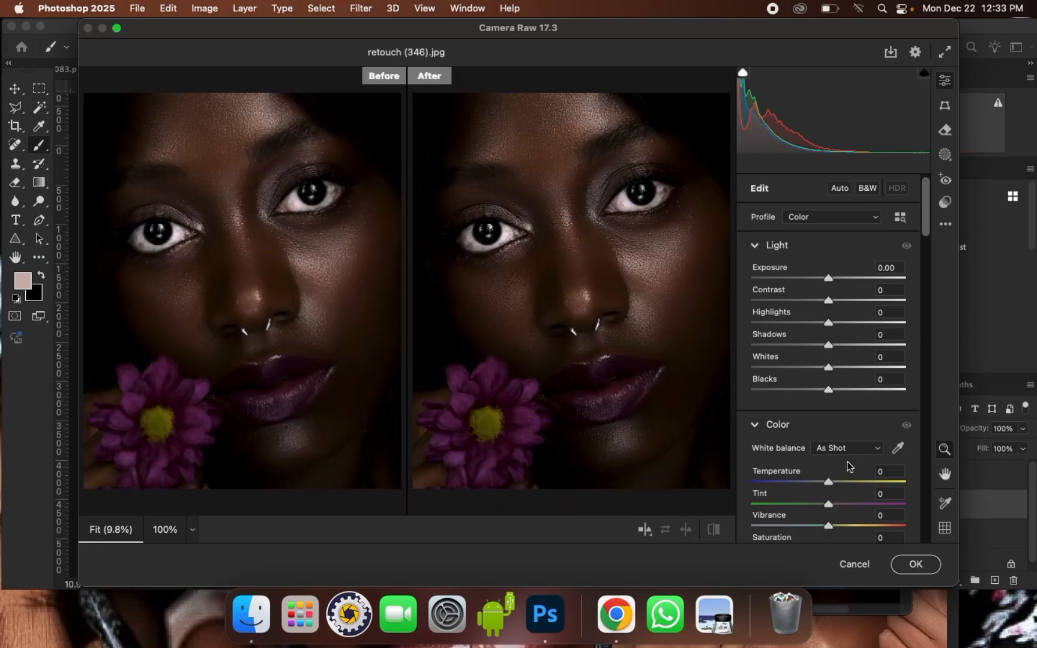
drag(829, 485, 825, 486)
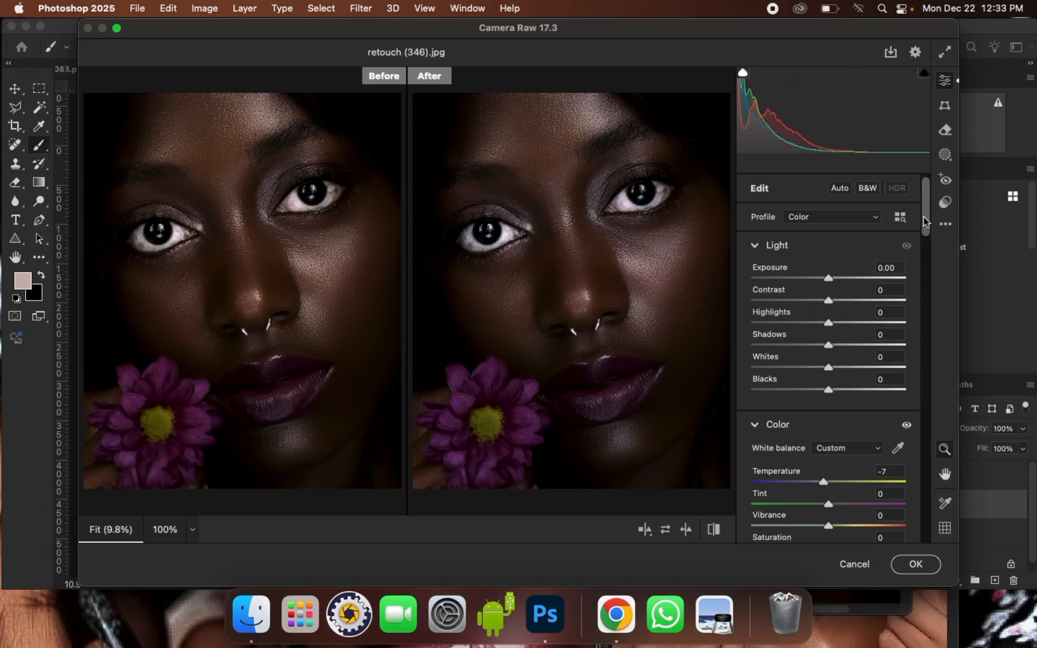
Set Texture to +33 and Grain to 12, and apply the Camera Raw Filter to the duplicated layer
drag(924, 221, 907, 281)
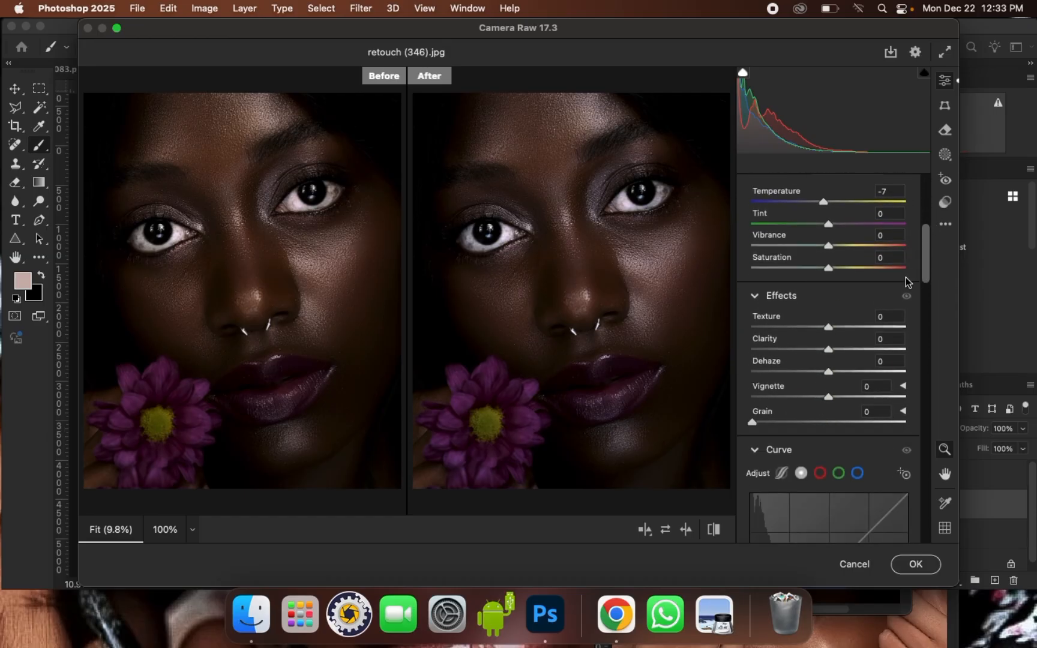
drag(859, 334, 855, 335)
key(super+equal)
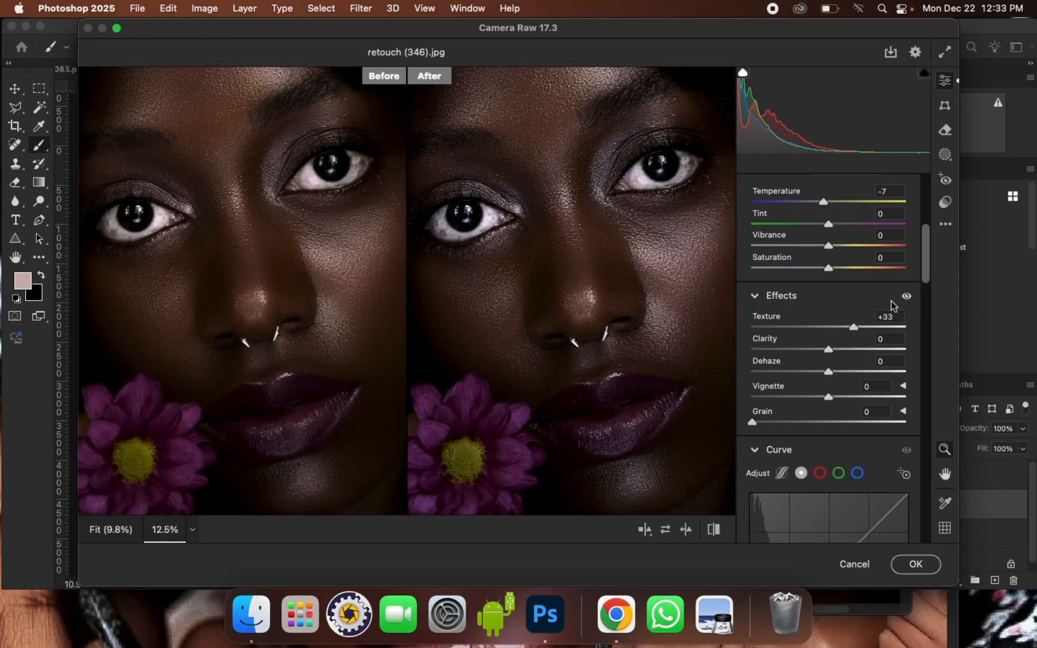
drag(757, 427, 773, 428)
drag(926, 242, 923, 229)
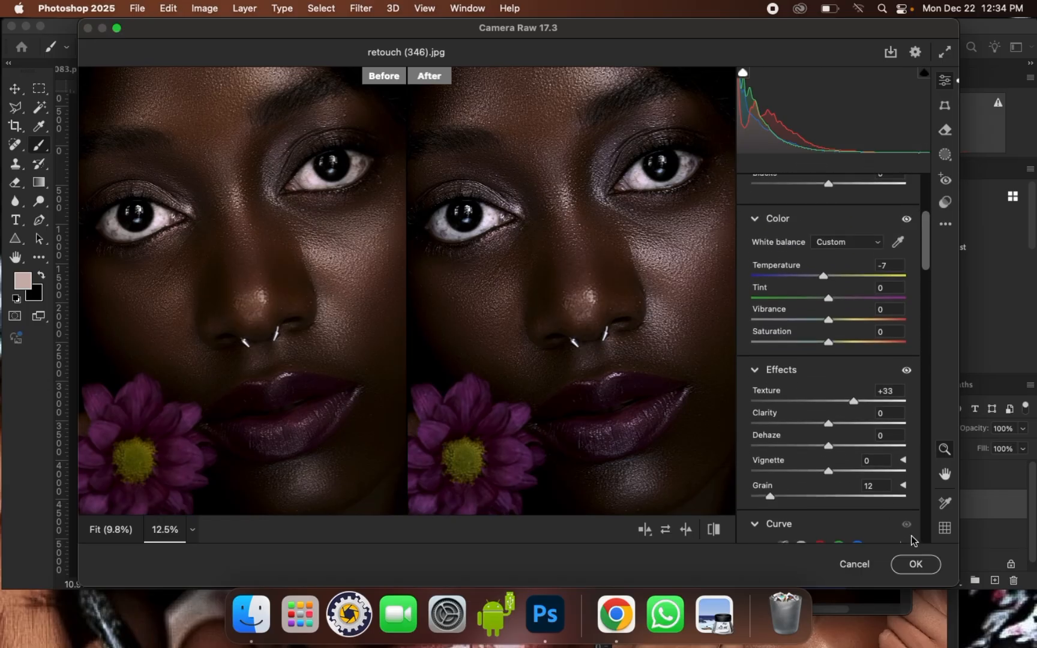
click(917, 566)
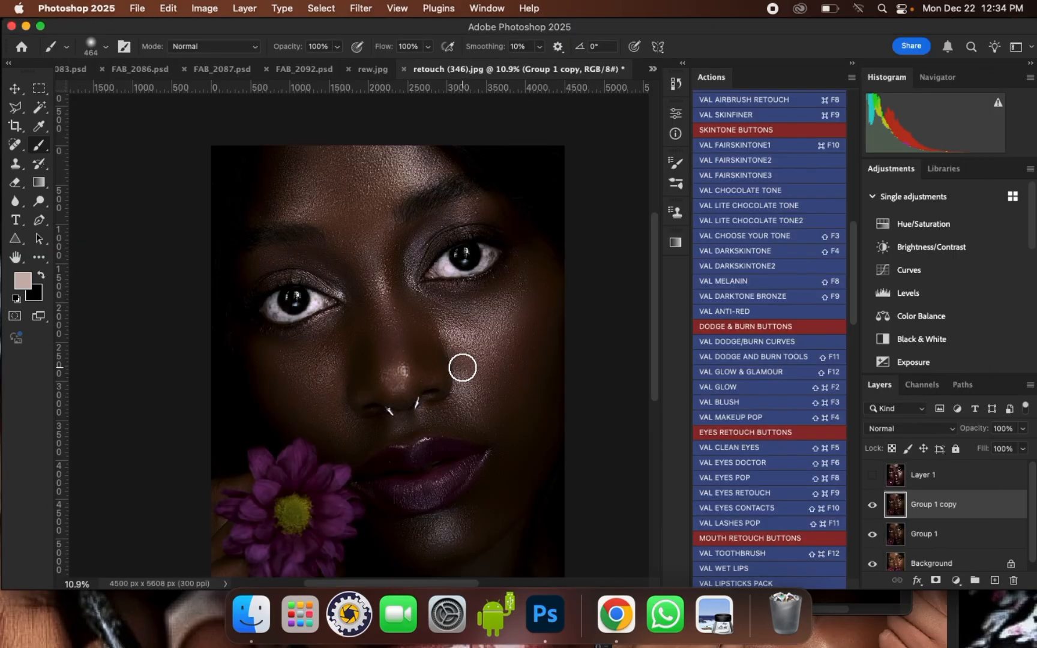
Set the foreground colour to the dark purple #390729 sampled from the flower's petal
scroll(416, 432, up, 2)
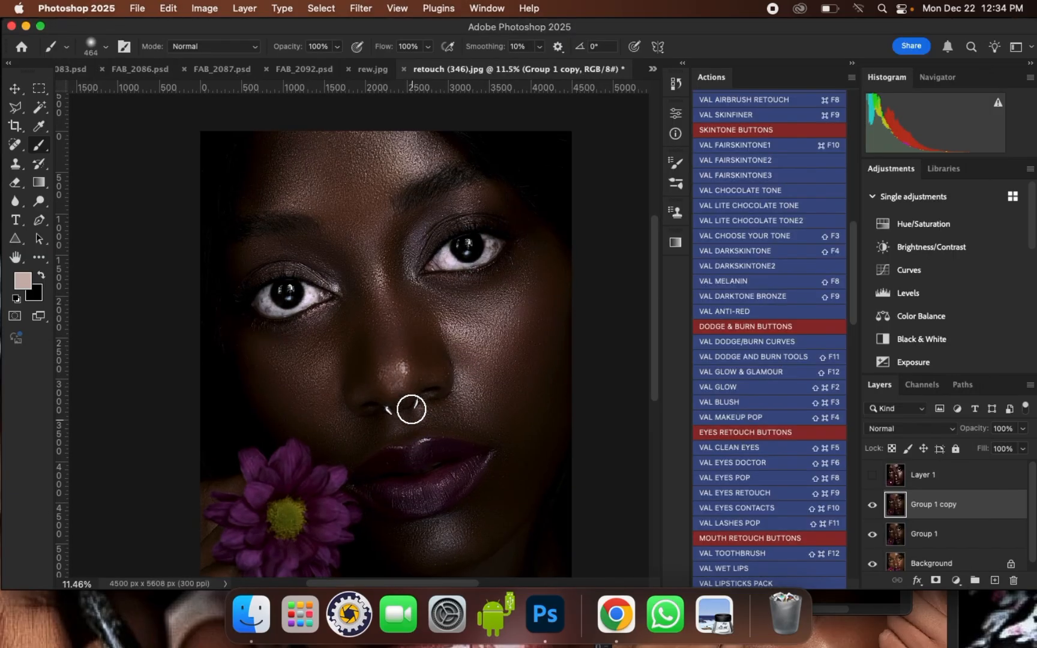
scroll(479, 414, down, 1)
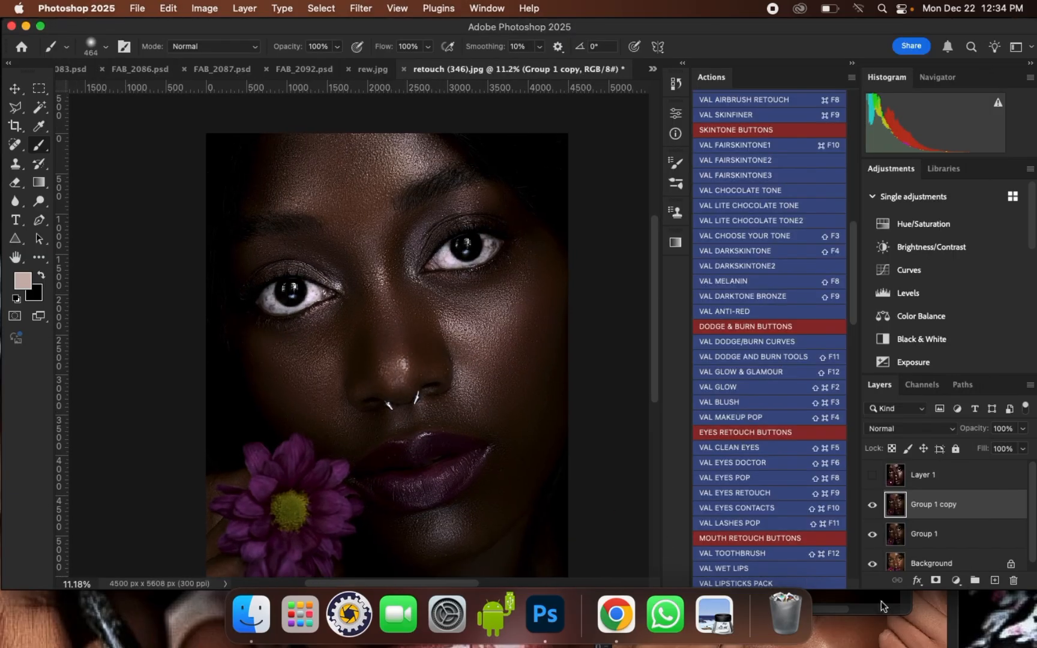
click(24, 281)
click(412, 485)
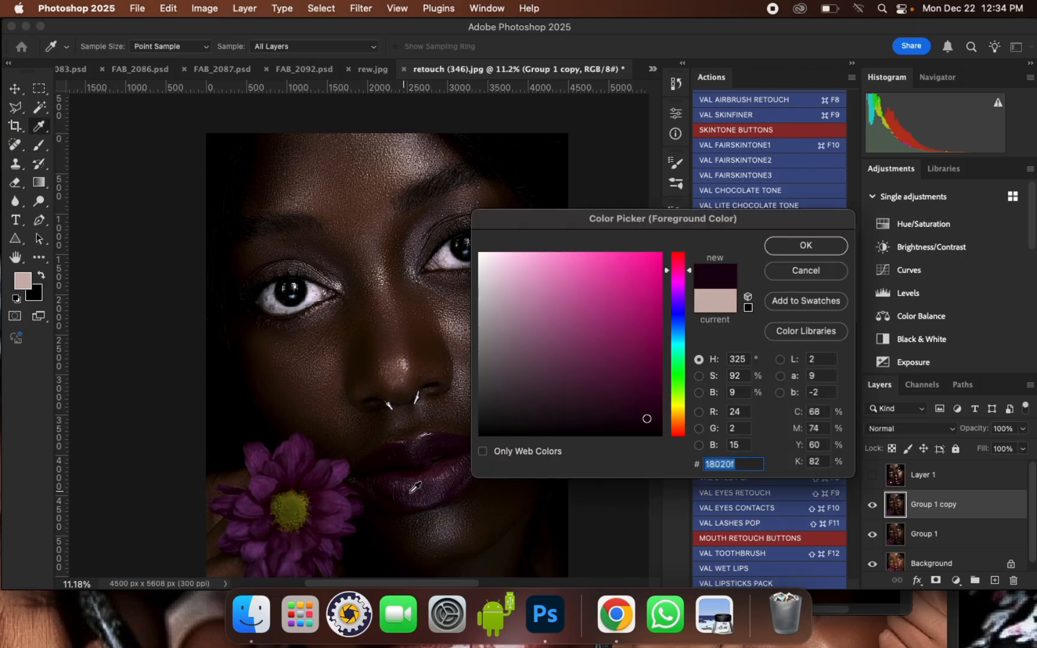
click(314, 474)
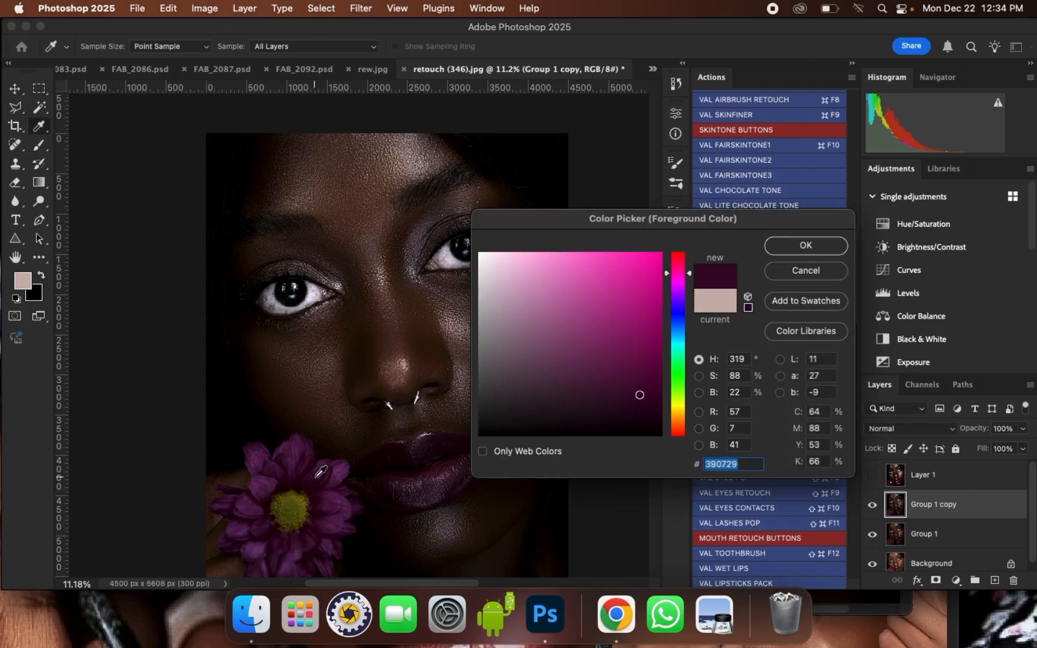
click(807, 246)
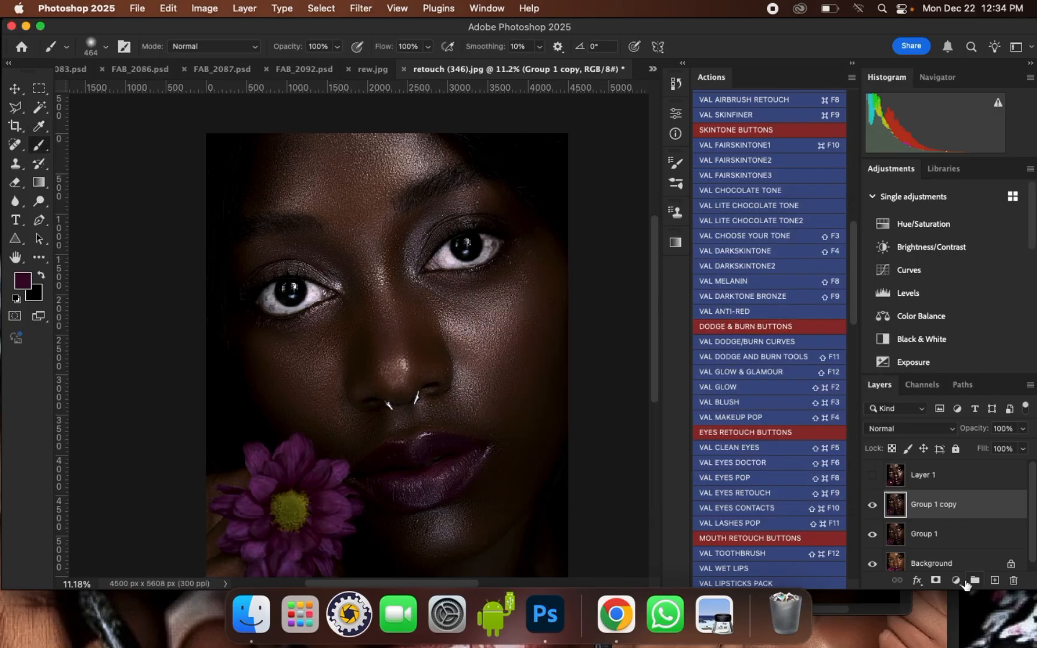
Add a #390729 Solid Color fill layer in Soft Light mode and duplicate it as a hidden copy
click(957, 580)
click(975, 369)
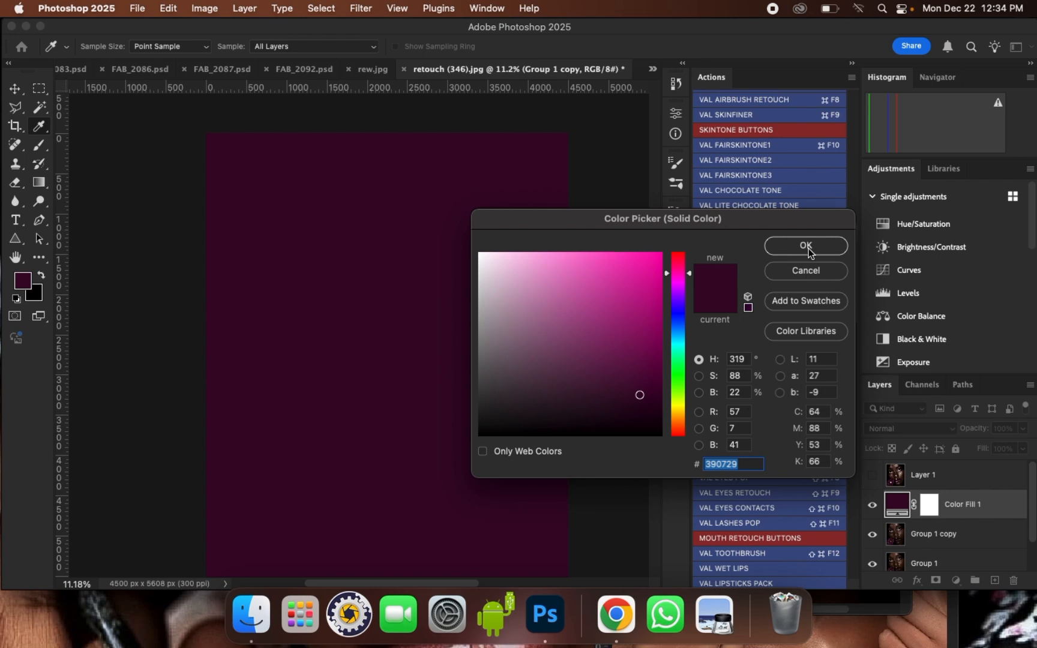
click(806, 246)
click(921, 430)
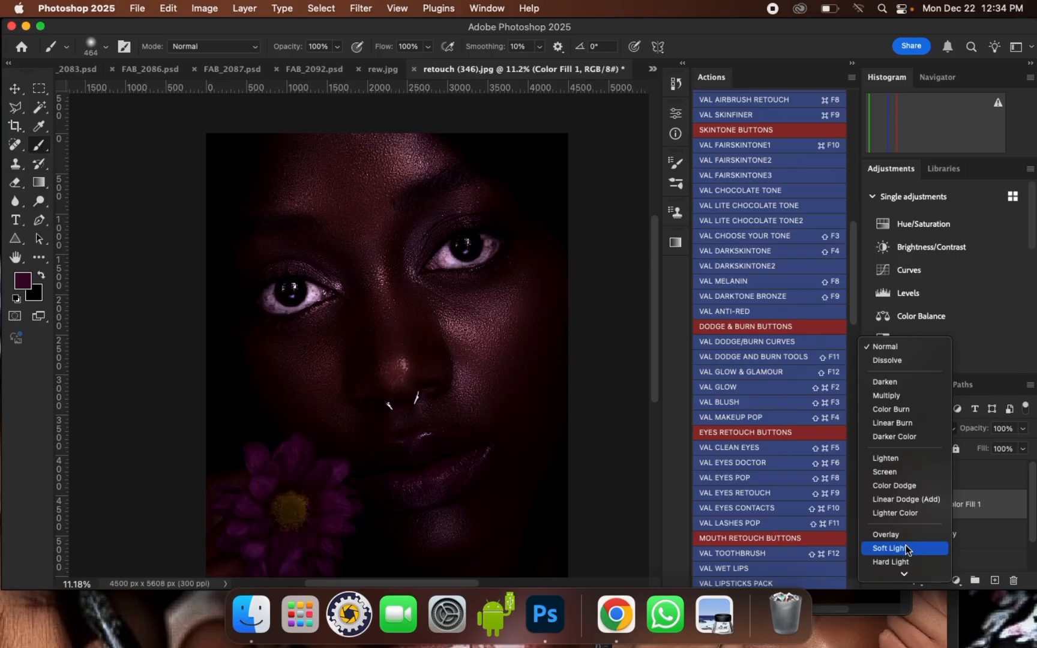
click(906, 548)
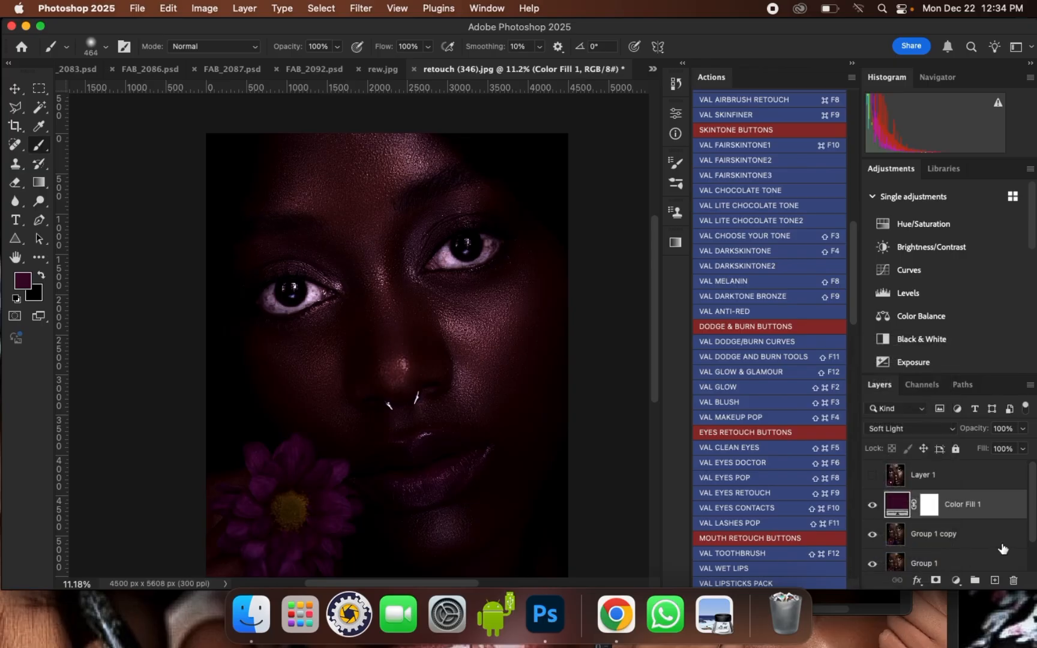
key(super+j)
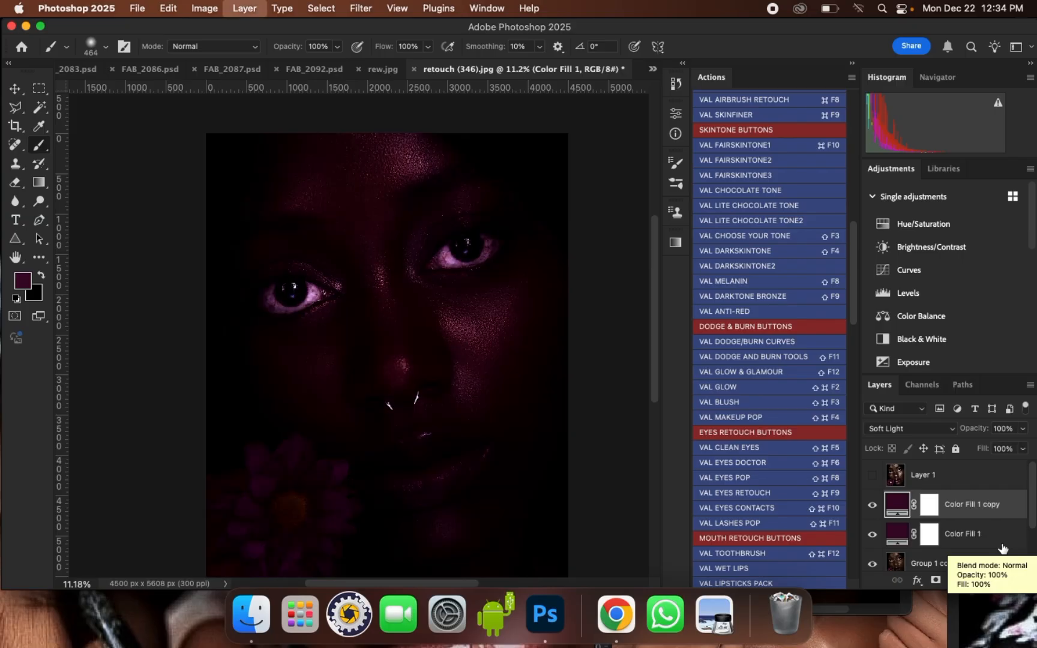
click(872, 504)
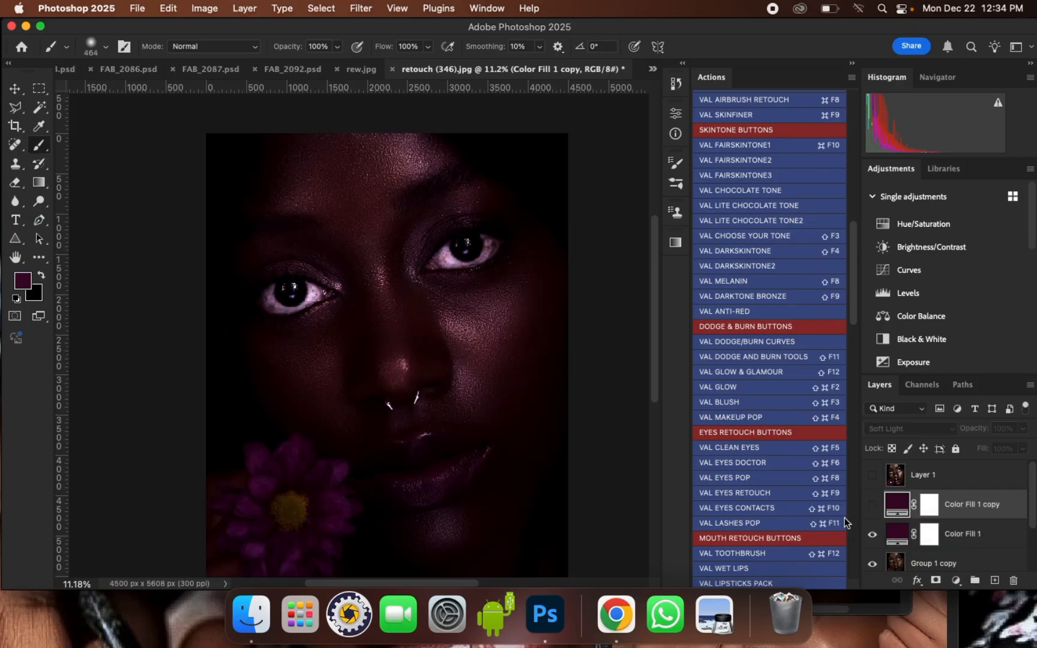
Invert the Color Fill 1 mask to black and paint white over the brighter-side cheek with a brush enlarged to 900 pixels
click(928, 536)
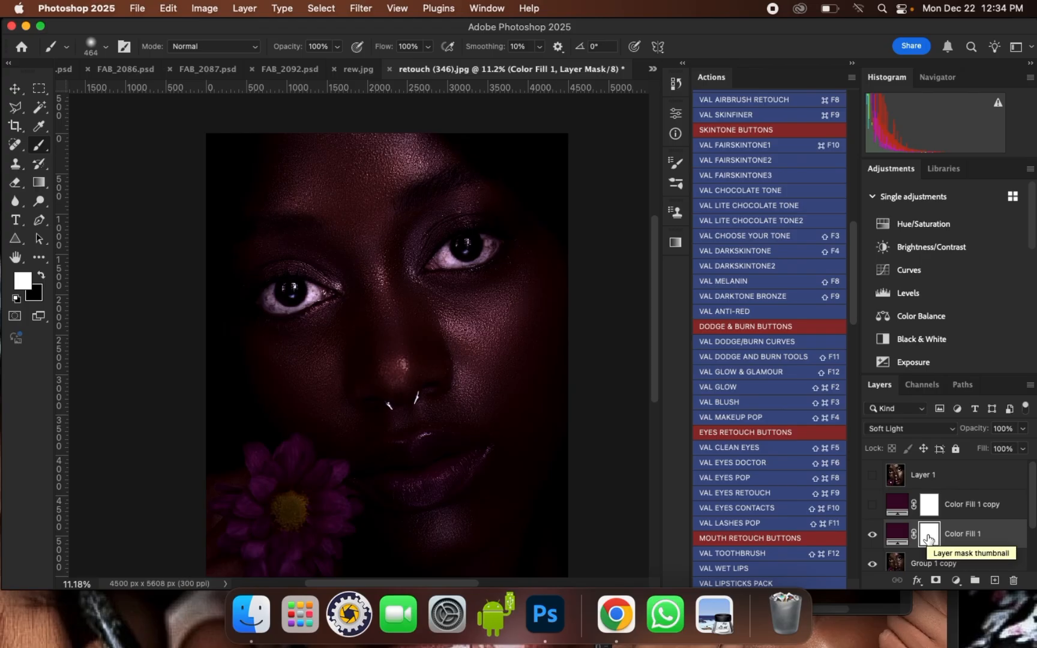
key(super+i)
key(bracketright)
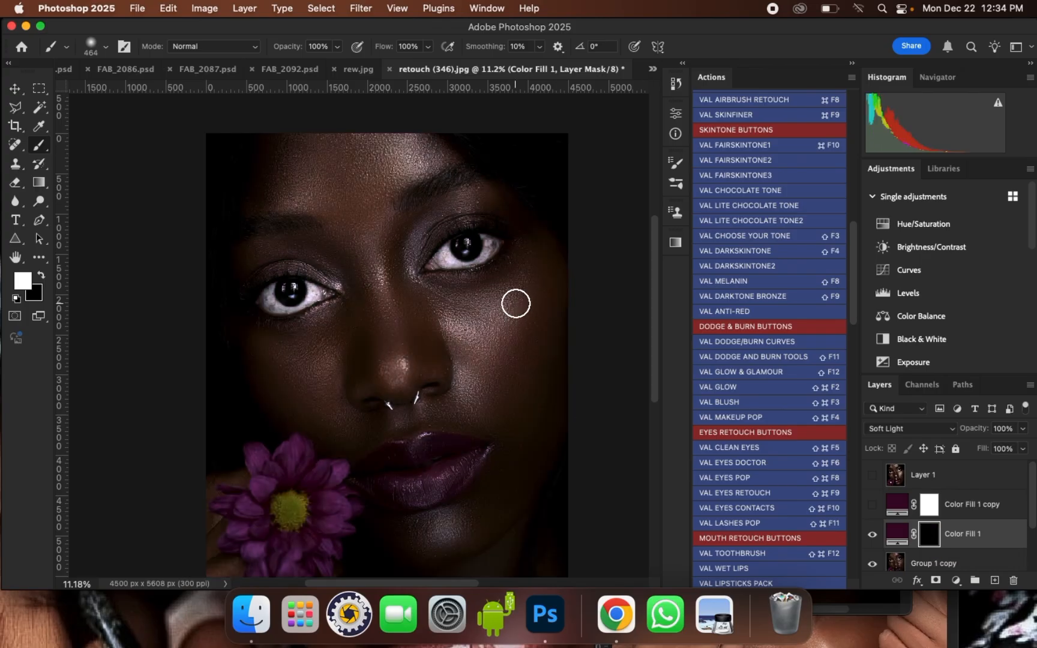
key(bracketright)
key(bracketright)
key(bracketright)
key(bracketright)
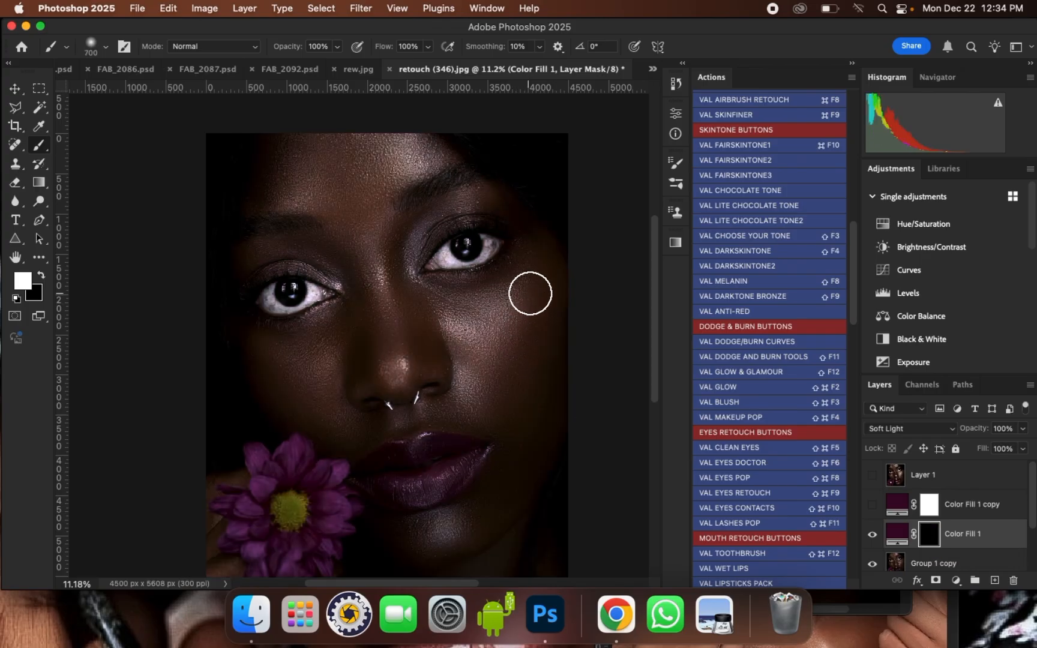
mouse_move(540, 291)
mouse_down()
mouse_move(505, 392)
mouse_move(531, 296)
mouse_move(502, 386)
mouse_move(547, 304)
mouse_move(546, 285)
mouse_move(523, 379)
mouse_move(504, 408)
mouse_move(530, 271)
mouse_up()
click(490, 402)
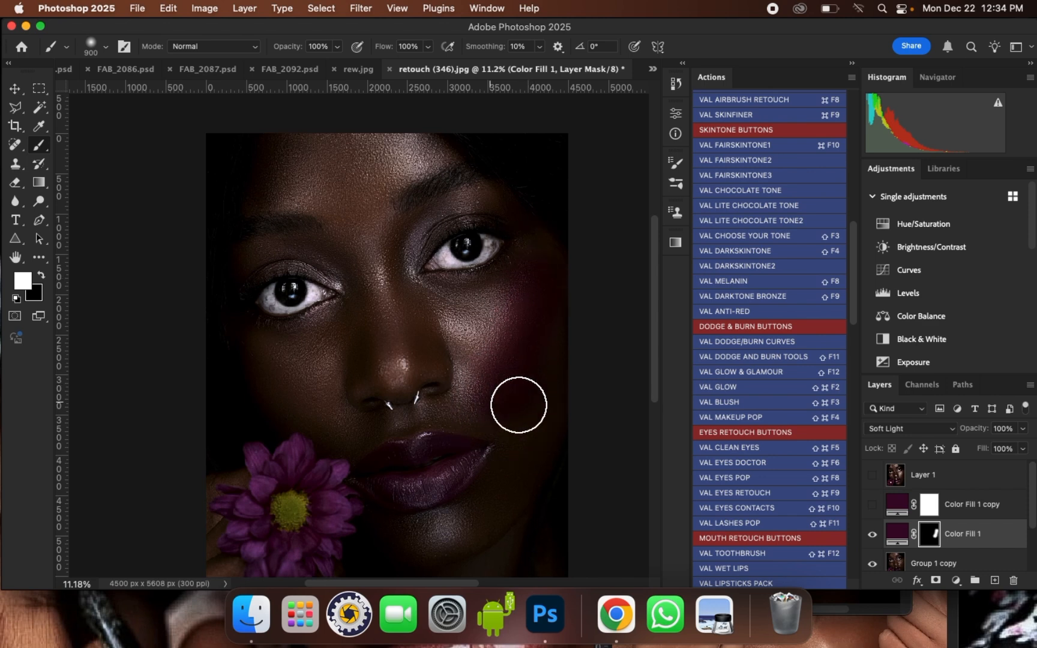
Lower the Color Fill 1 layer's opacity to 33% to soften the purple blush on the cheek
click(1023, 430)
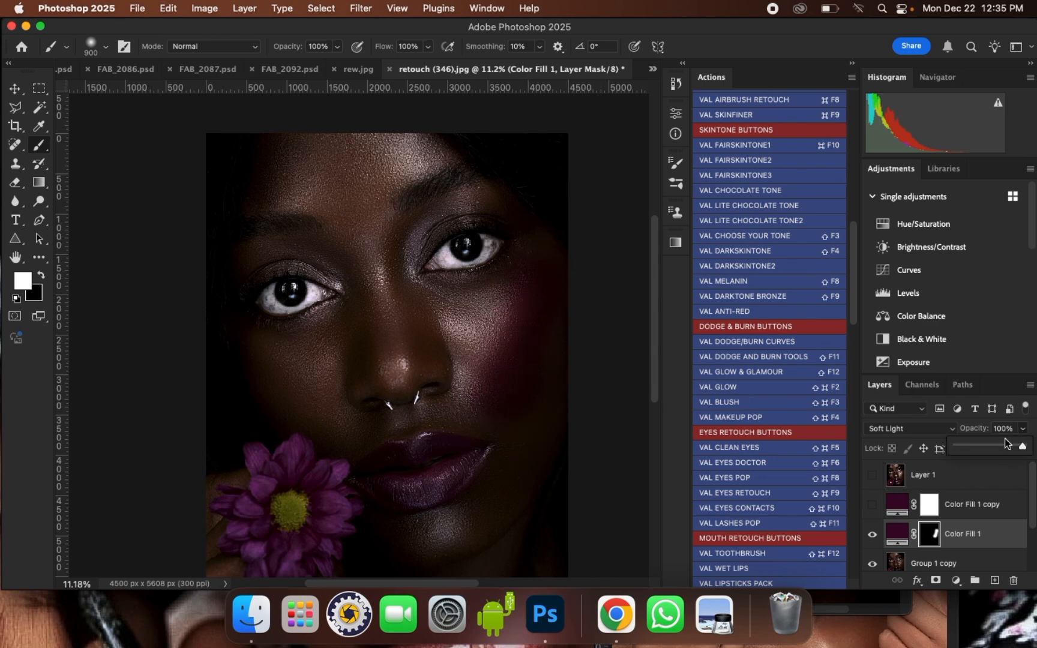
click(989, 448)
drag(986, 447, 979, 447)
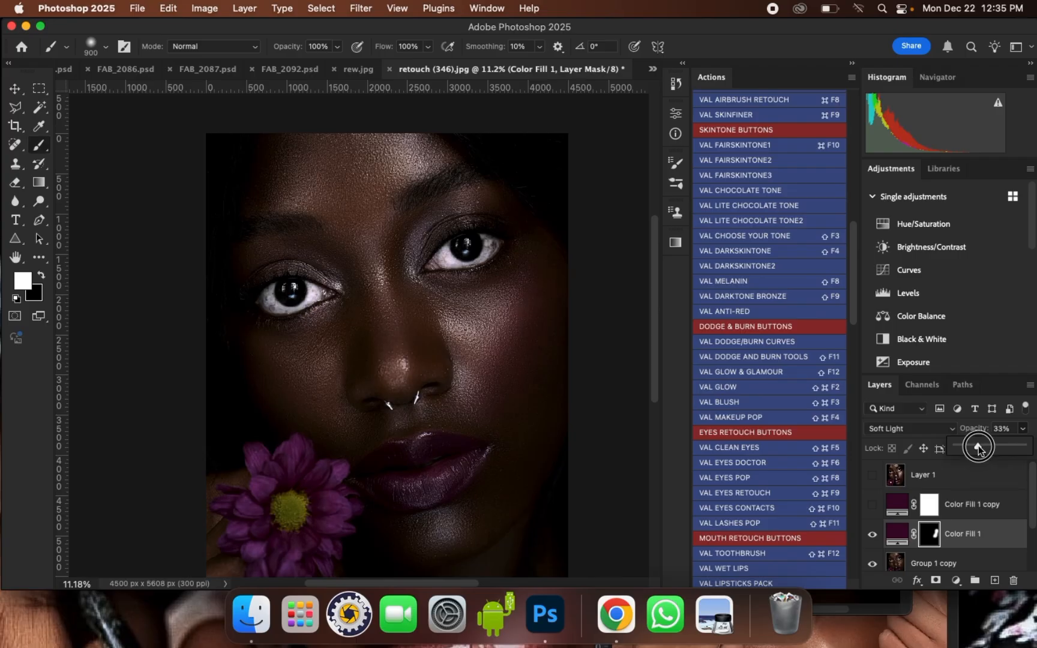
scroll(480, 369, up, 2)
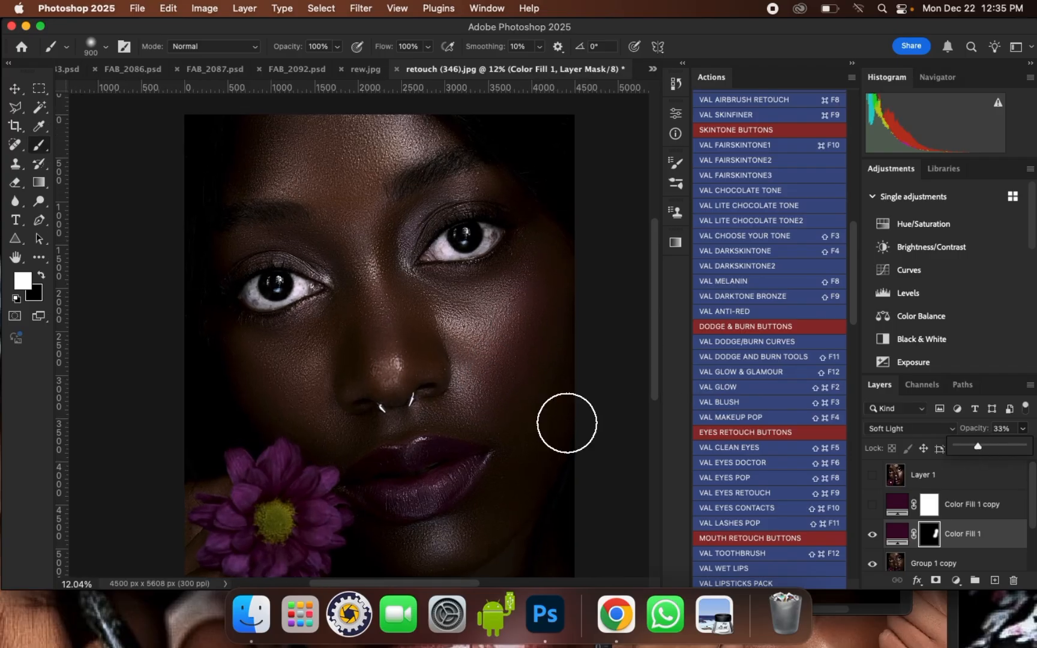
Show the Color Fill 1 copy layer and invert its mask to black
click(873, 505)
click(932, 510)
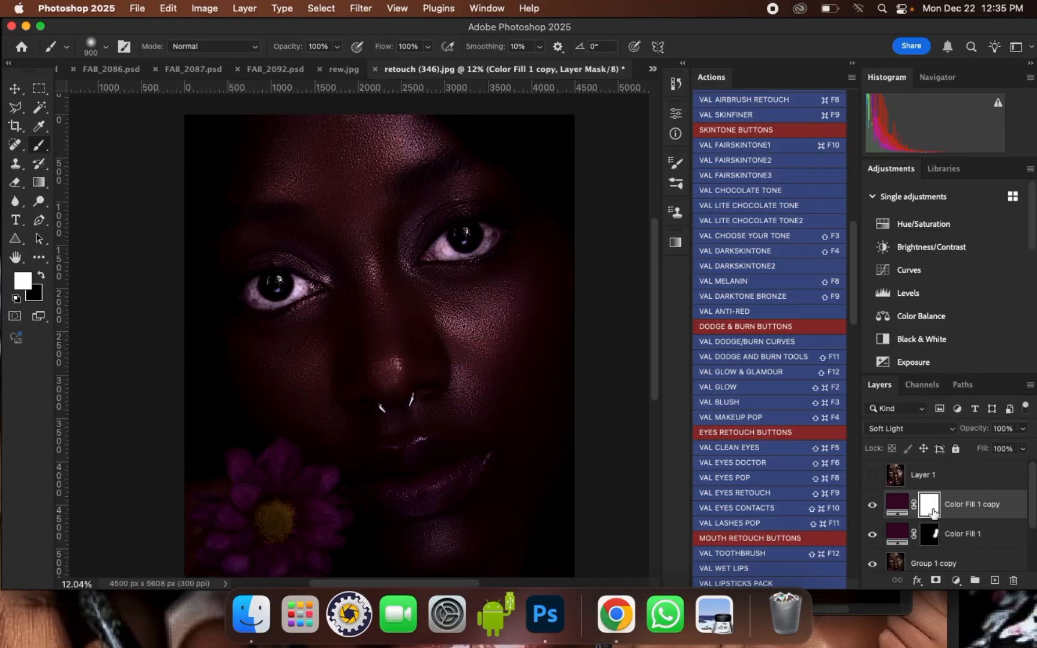
key(super+i)
Paint white over the lips on the Color Fill 1 copy mask with the brush reduced to 300 pixels
key(bracketleft)
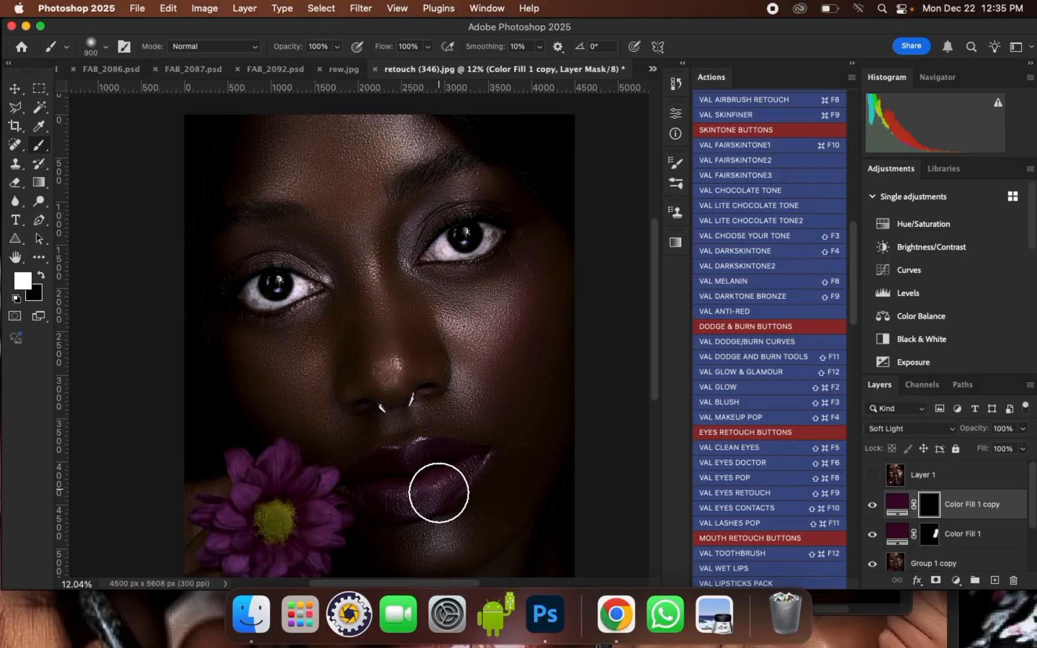
scroll(410, 494, up, 3)
key(bracketleft)
key(bracketleft)
key(bracketleft)
key(bracketleft)
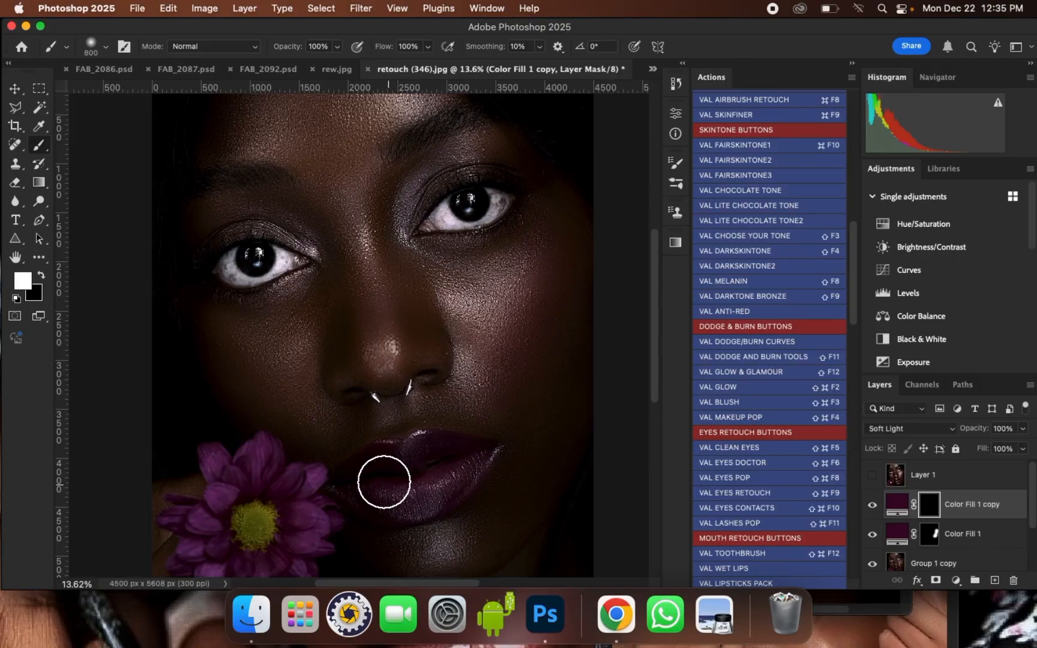
mouse_move(421, 452)
mouse_down()
mouse_move(479, 454)
mouse_move(446, 484)
mouse_move(382, 491)
mouse_move(454, 475)
mouse_move(406, 459)
mouse_up()
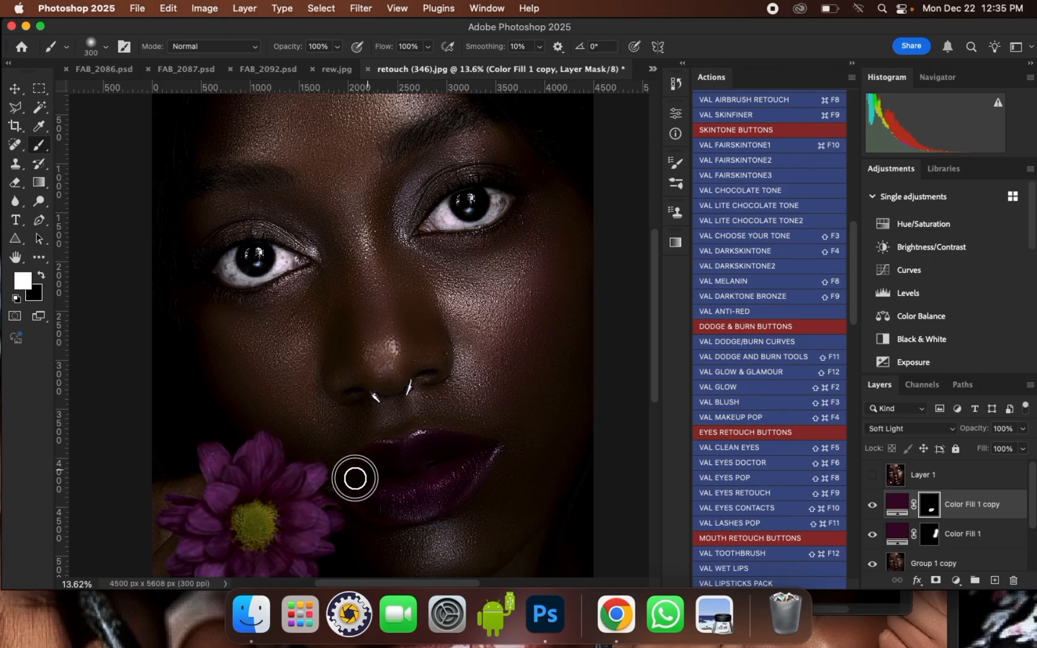
key(bracketleft)
mouse_move(434, 498)
mouse_down()
mouse_move(357, 505)
mouse_move(384, 468)
mouse_move(465, 445)
mouse_move(480, 454)
mouse_up()
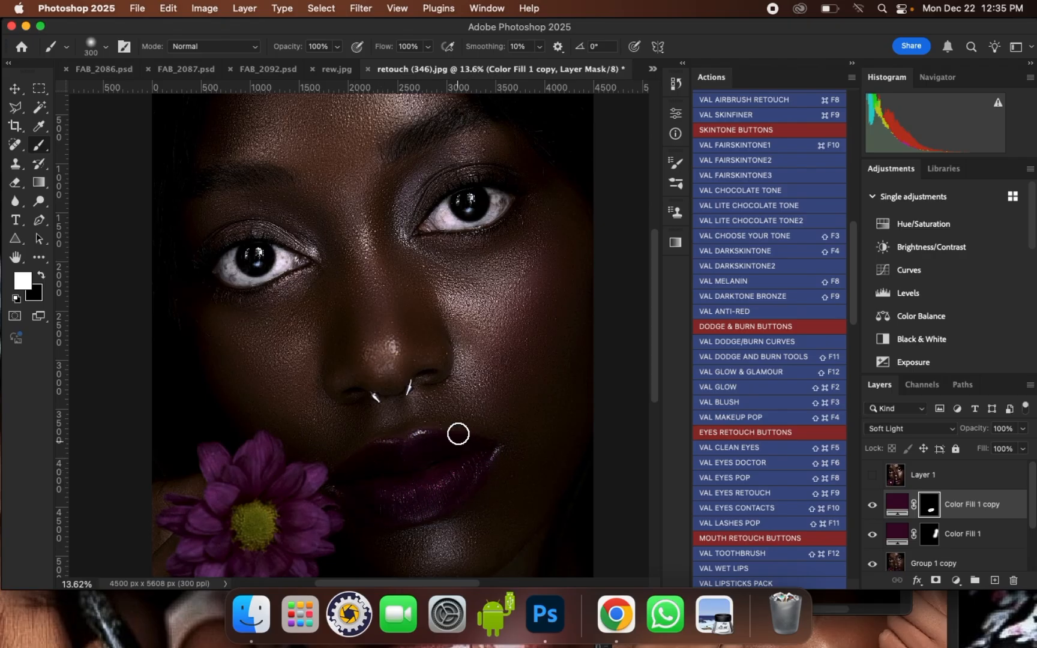
Load the lip mask as a selection and add a Curves adjustment layer that brightens the lips, raising input 96 to output 161
scroll(459, 433, down, 5)
scroll(470, 363, up, 4)
scroll(460, 388, up, 5)
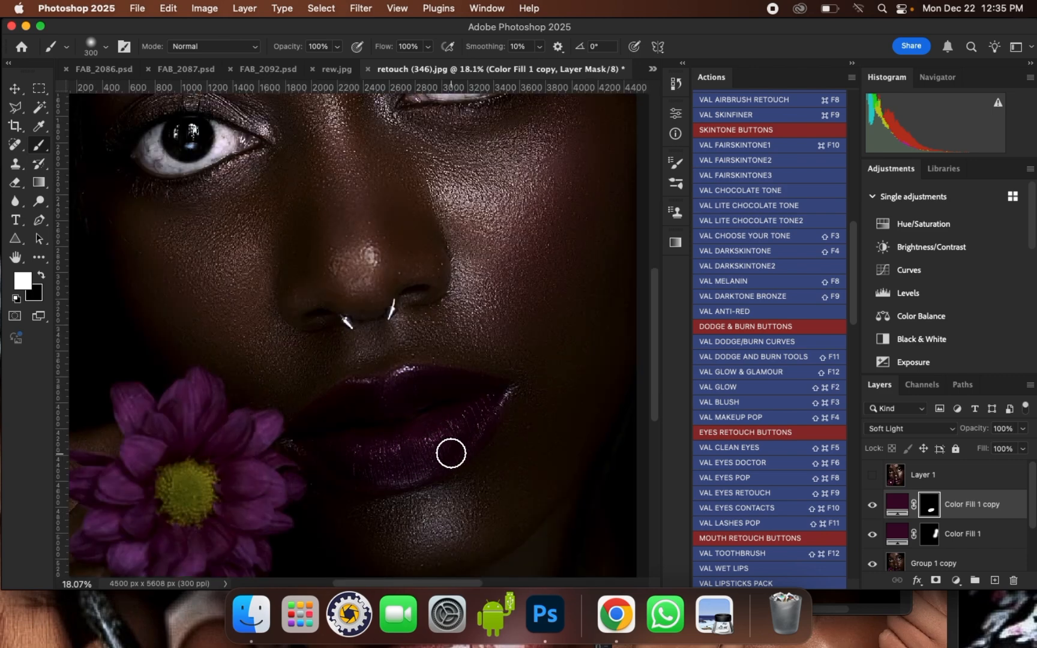
drag(933, 515, 934, 514)
super+click(930, 504)
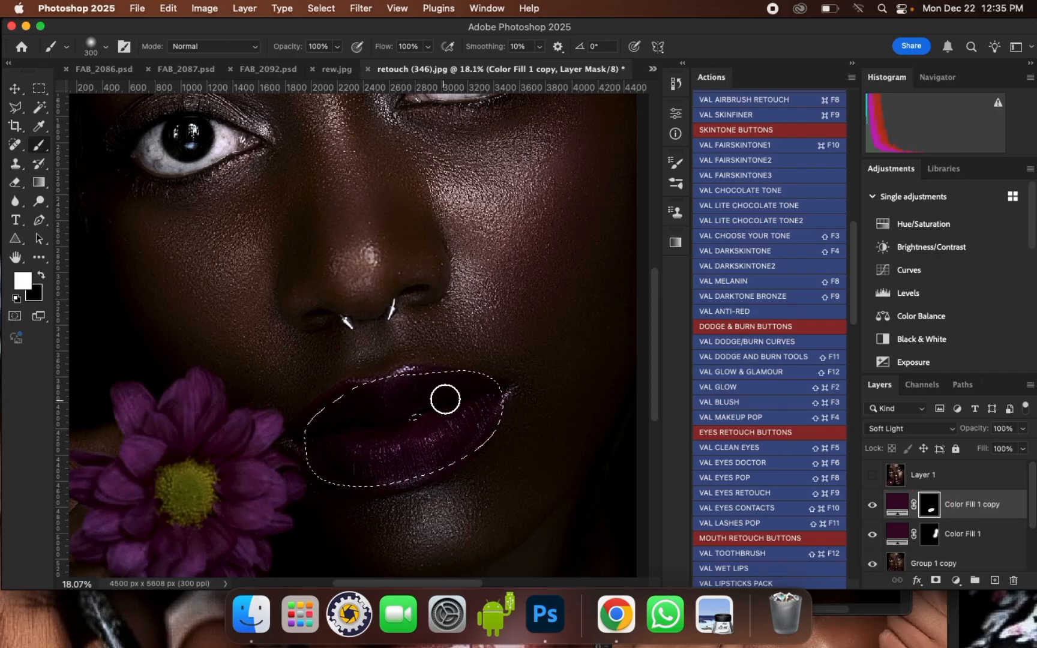
scroll(389, 478, down, 1)
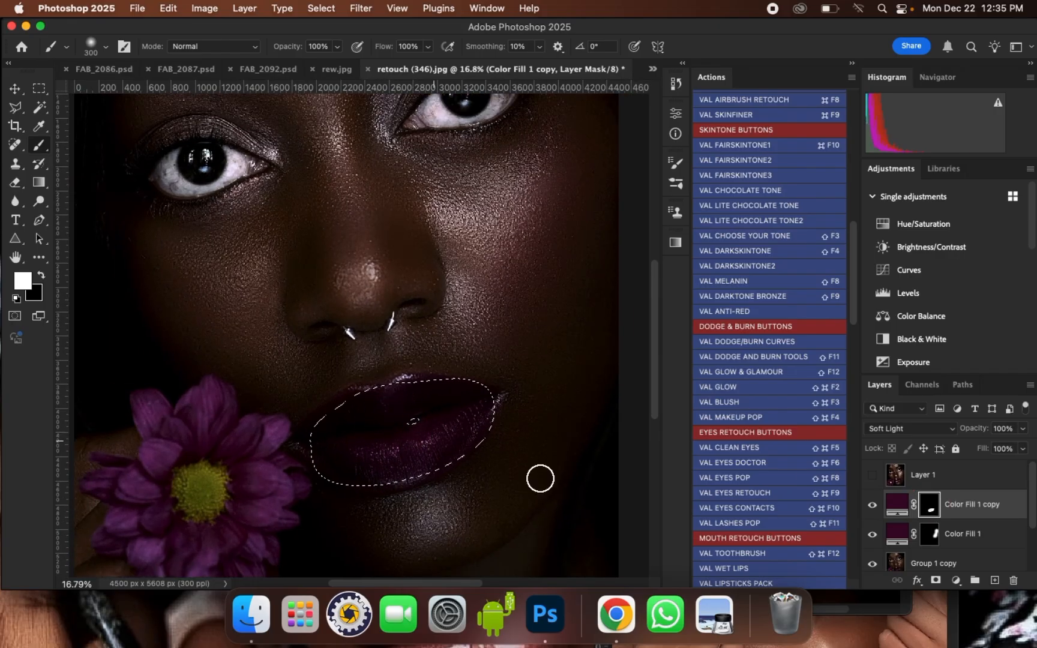
click(958, 581)
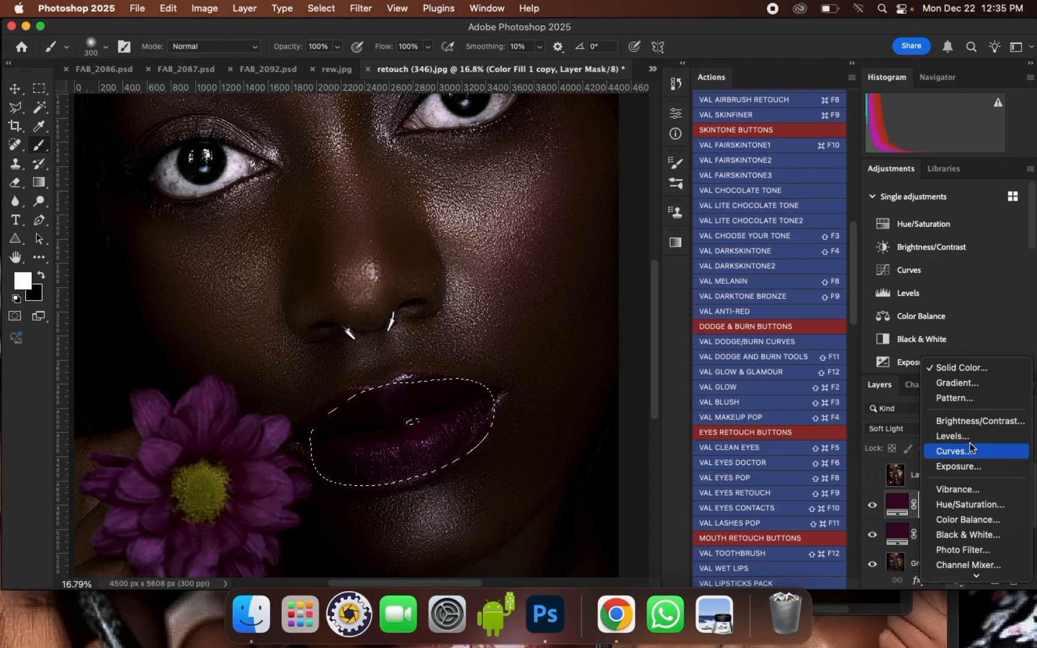
click(971, 452)
drag(582, 245, 575, 227)
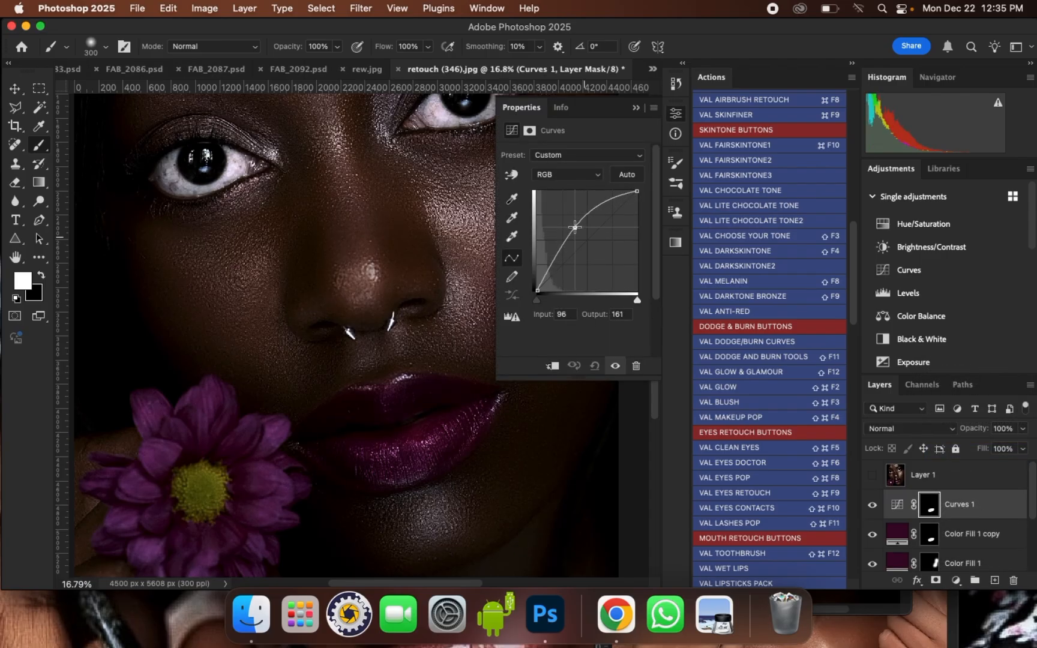
click(638, 110)
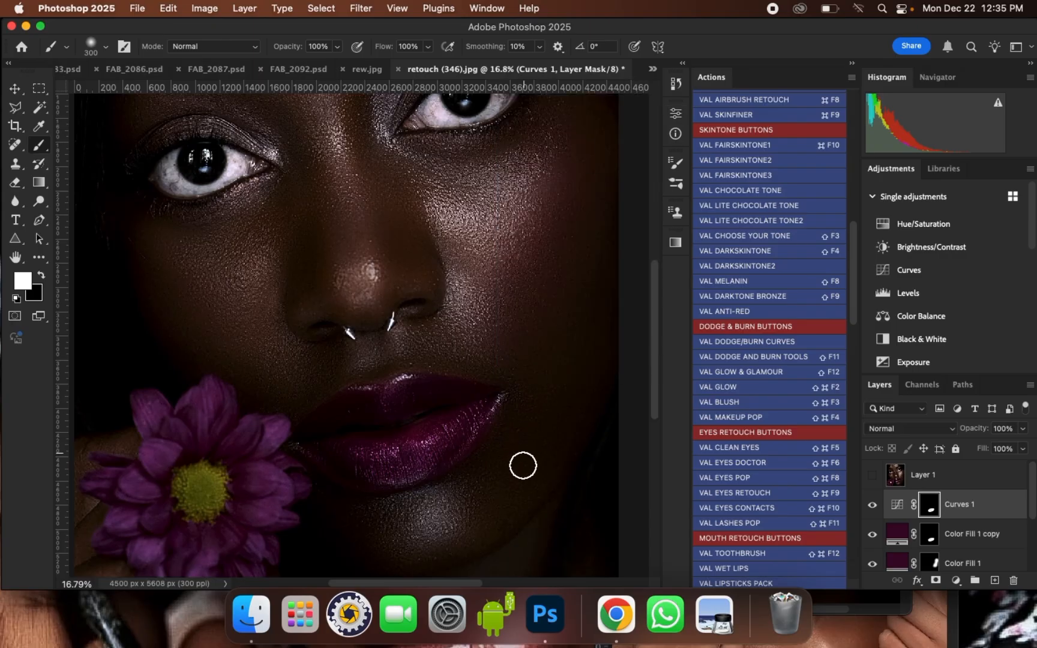
Merge all layers from Curves 1 down to Group 1 into one layer above the Background
scroll(524, 466, down, 5)
scroll(503, 184, up, 2)
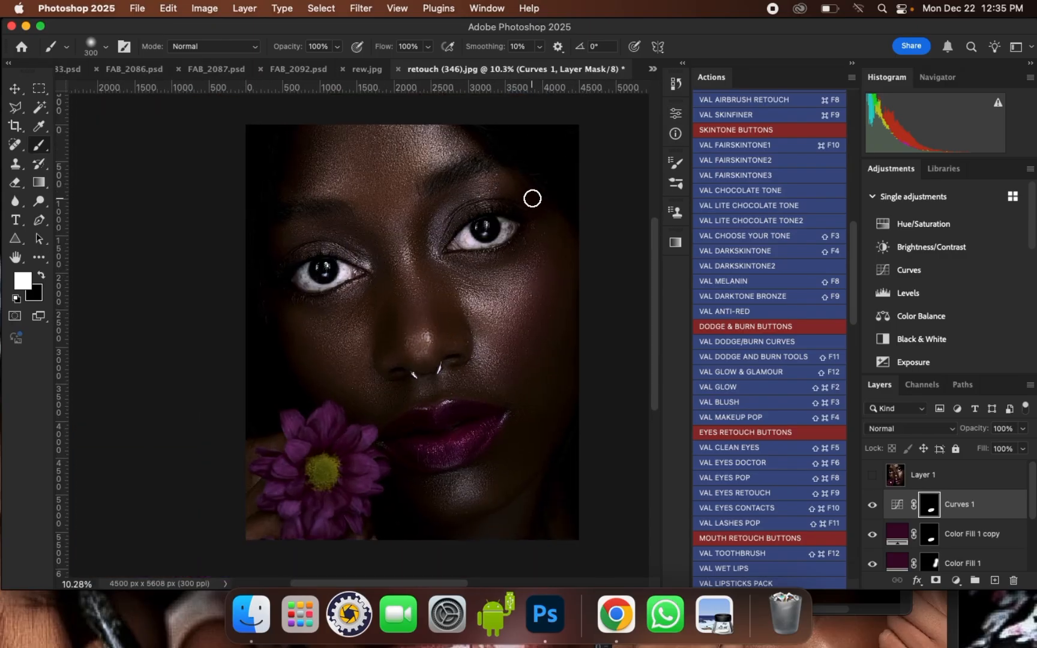
scroll(540, 205, up, 3)
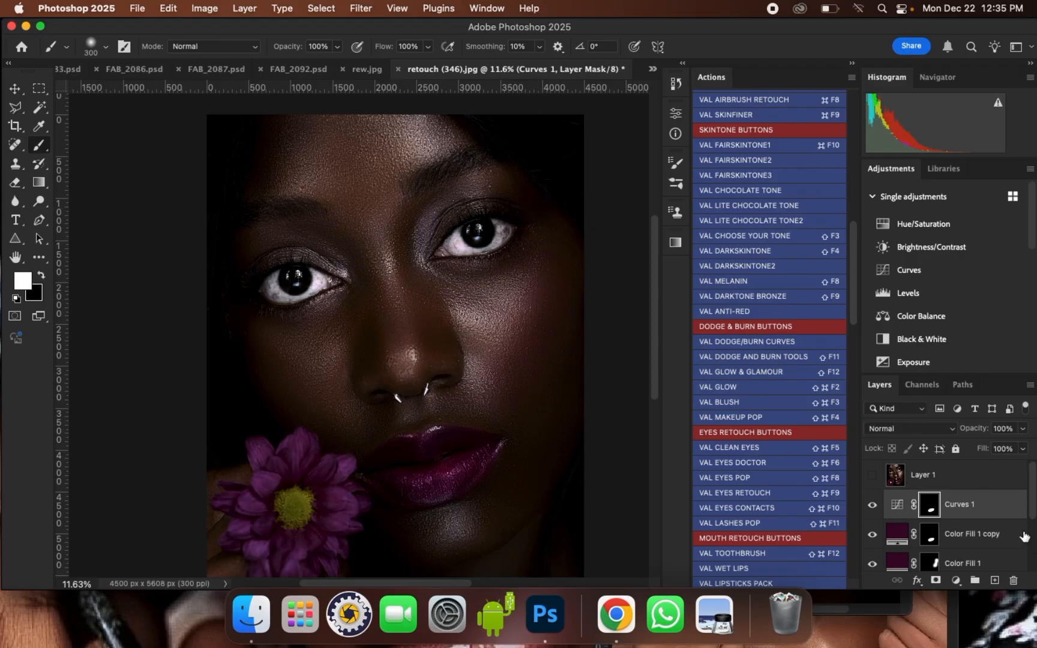
drag(1033, 483, 1031, 544)
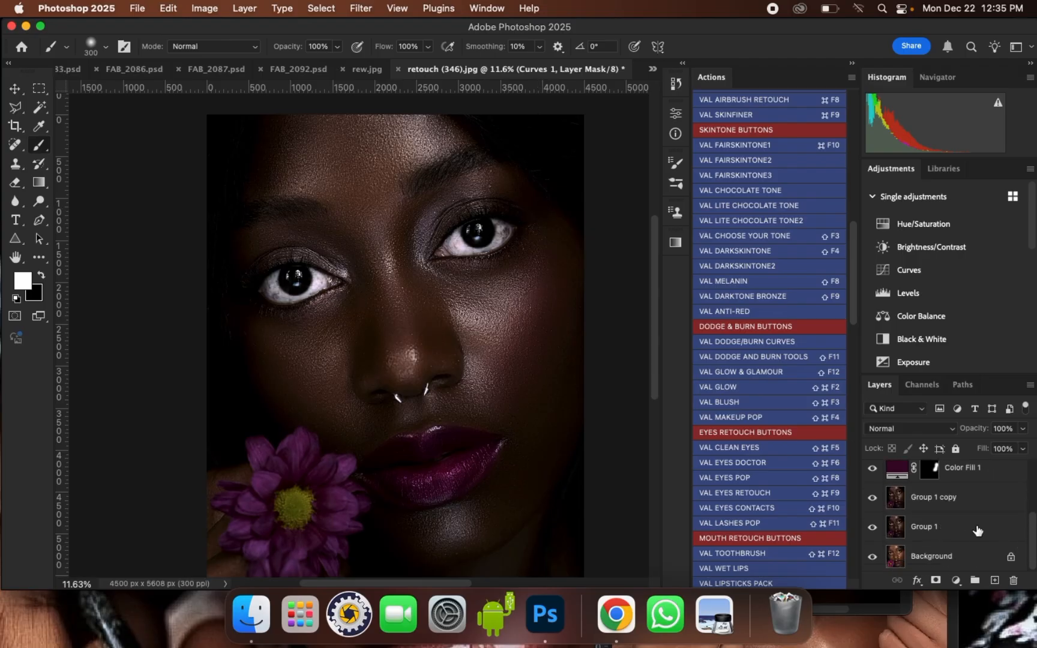
shift+click(977, 530)
key(super+e)
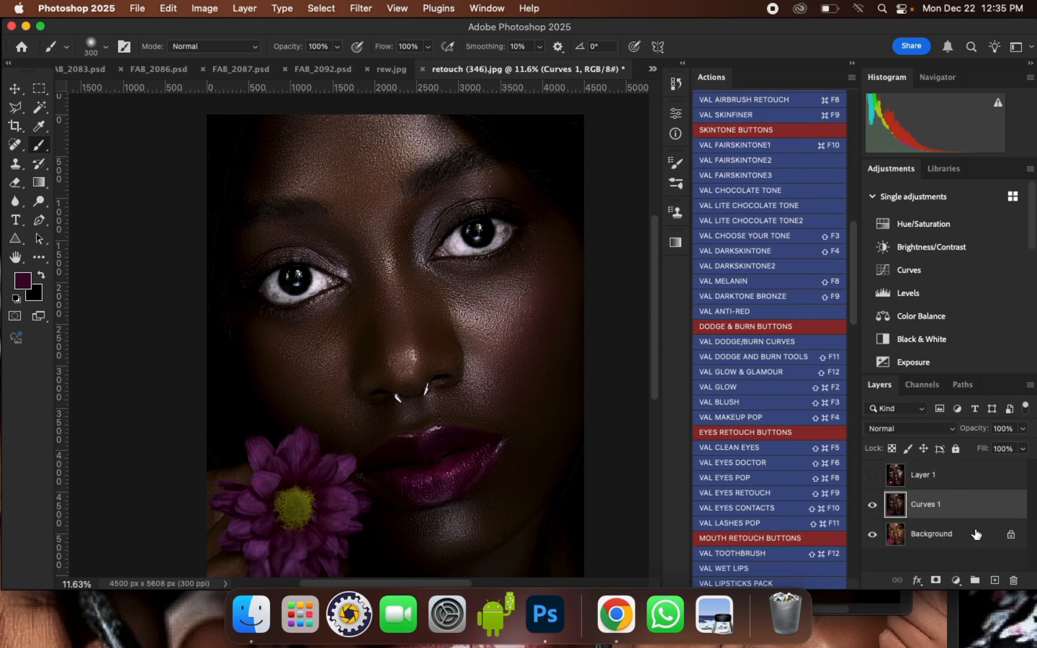
Compare the portrait before and after retouching by toggling the merged Curves 1 layer's visibility
click(873, 509)
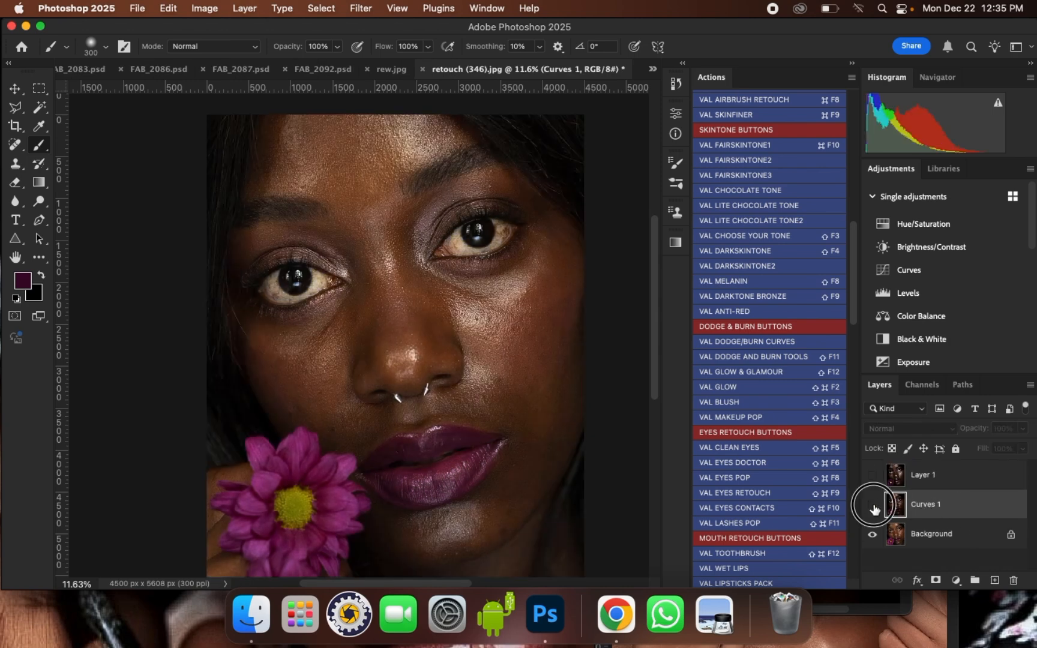
scroll(545, 287, up, 1)
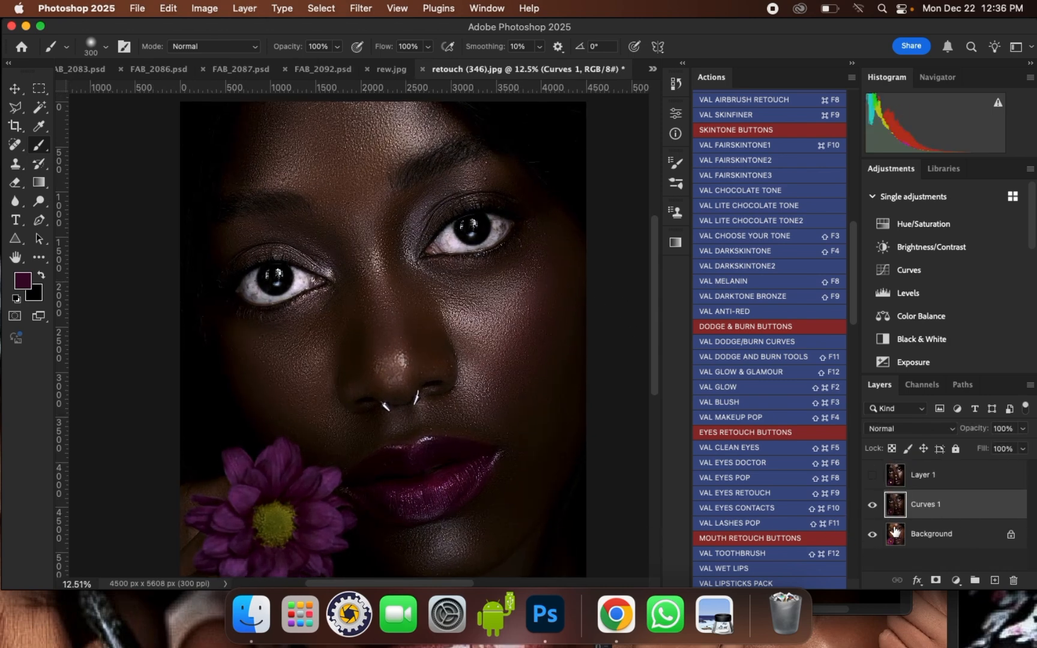
click(874, 506)
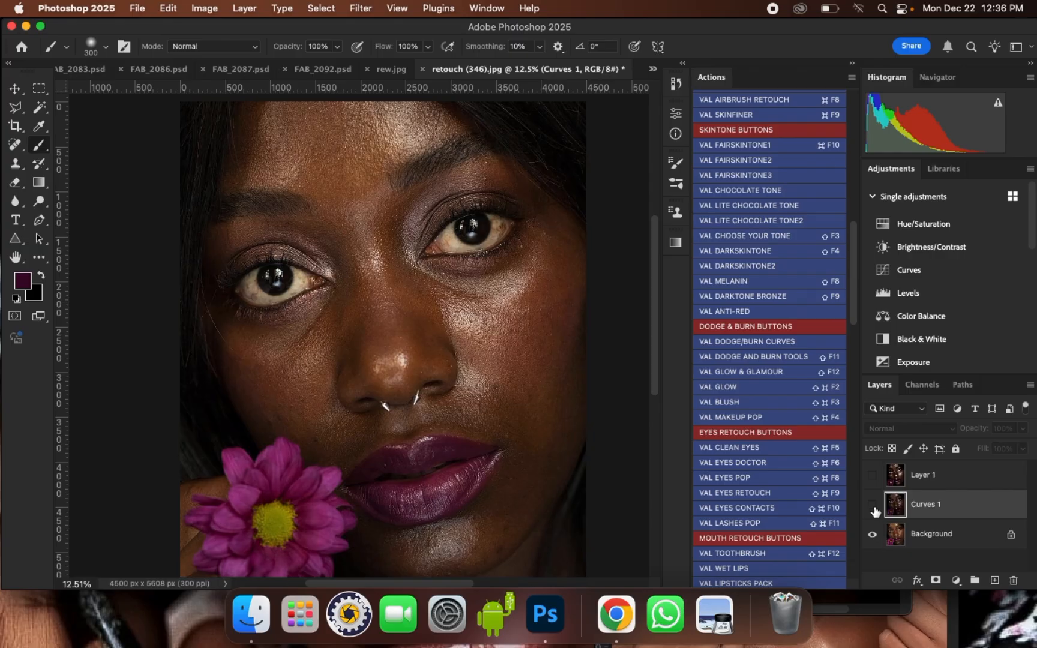
click(874, 507)
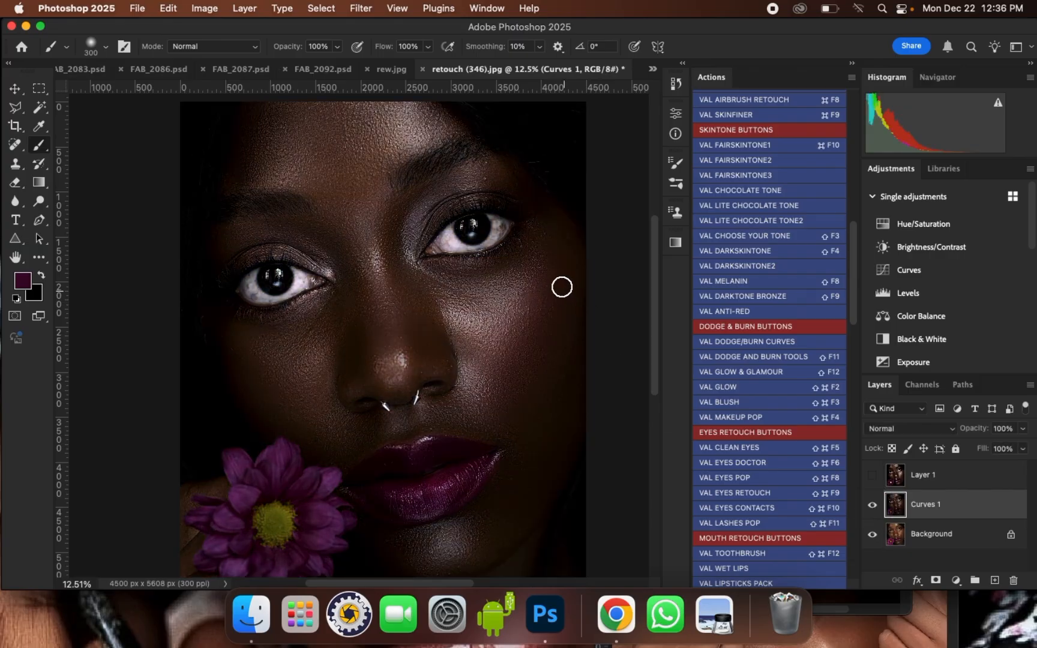
scroll(382, 439, up, 1)
scroll(376, 431, up, 1)
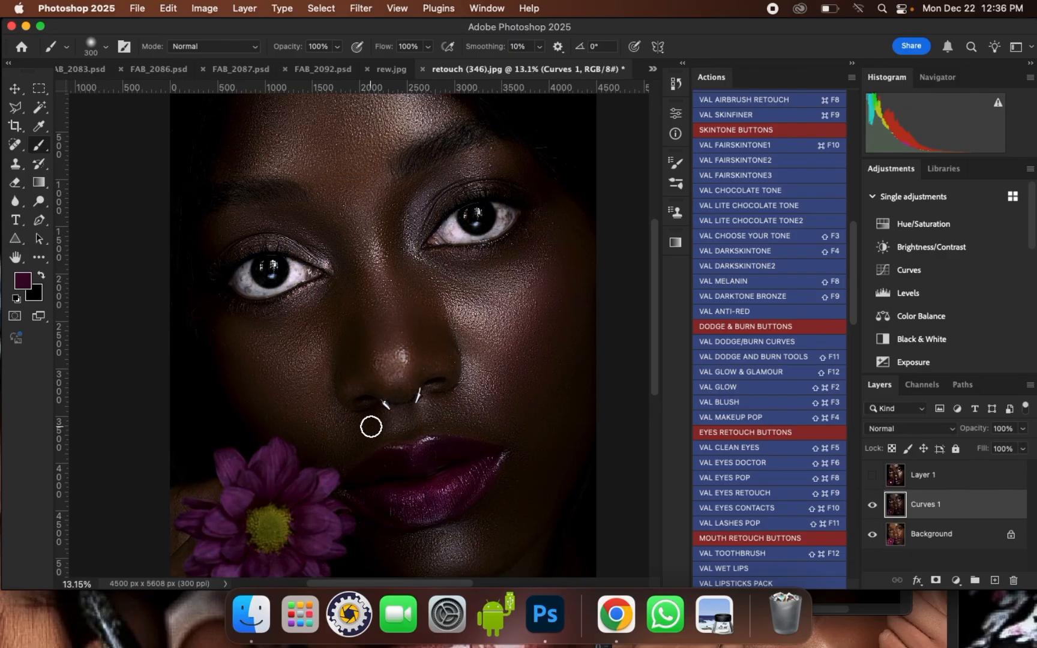
scroll(419, 382, up, 1)
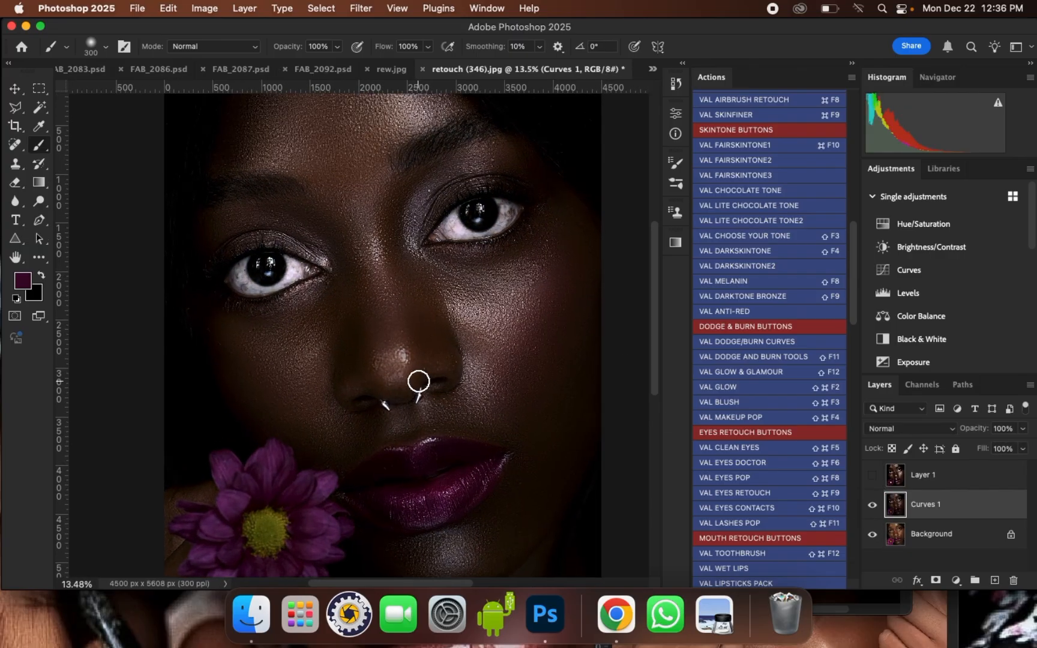
click(871, 506)
click(871, 507)
Reset the colours to default and swap them for a white foreground and black background
mouse_move(855, 302)
mouse_down()
mouse_move(850, 202)
mouse_move(840, 343)
mouse_move(850, 440)
mouse_move(880, 505)
mouse_move(861, 526)
mouse_move(835, 370)
mouse_move(840, 336)
mouse_up()
key(d)
key(x)
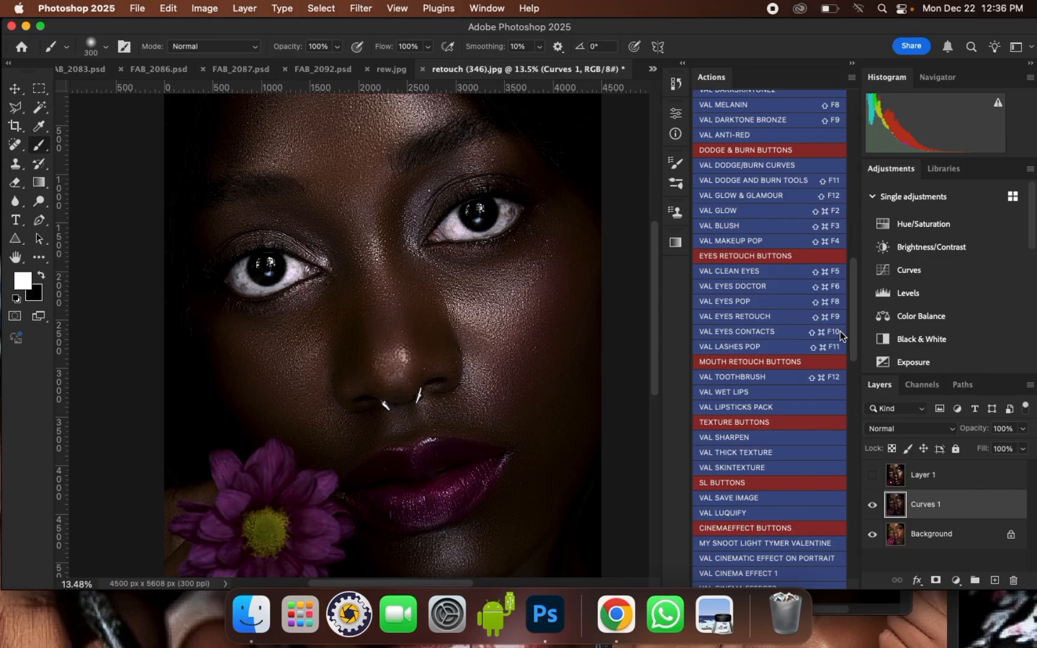